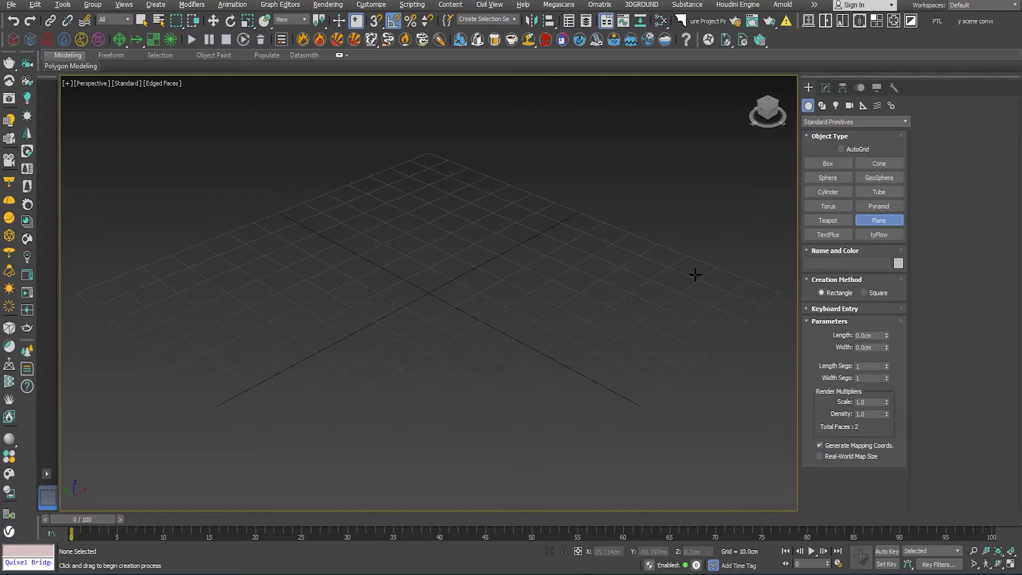
Draw a plane about 184 cm wide on the ground and hide the viewport grid.
drag(554, 198, 591, 403)
right_click(625, 313)
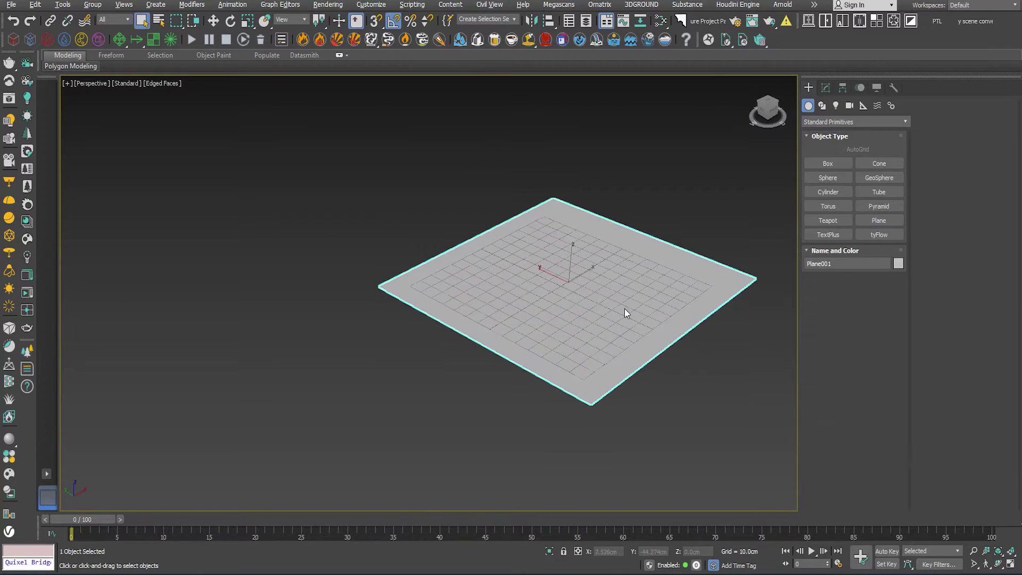
middle_drag(625, 313, 553, 334)
key(g)
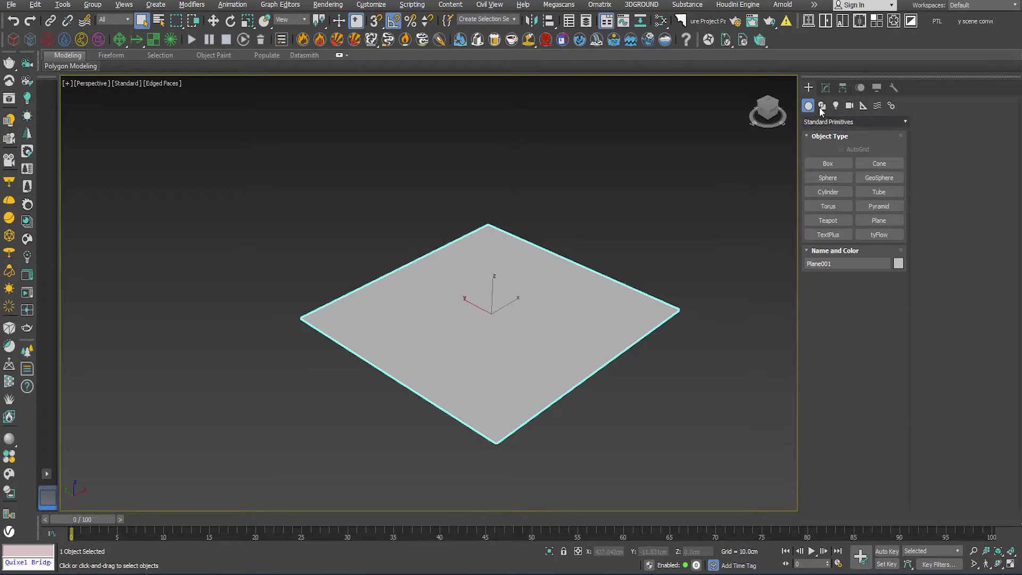
Set the plane's length and width to 320 cm each.
click(825, 87)
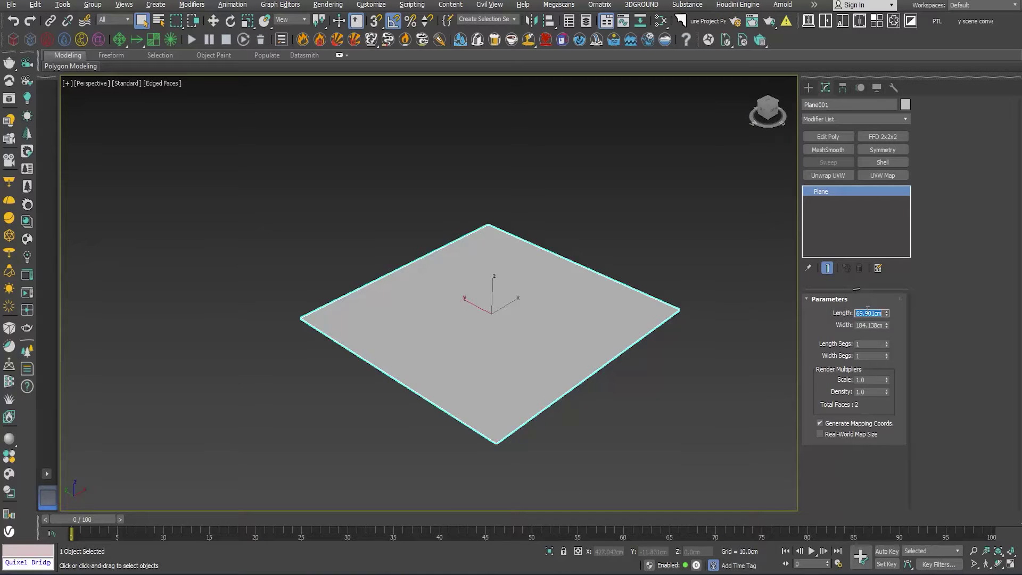
text(320)
key(Tab)
text(3)
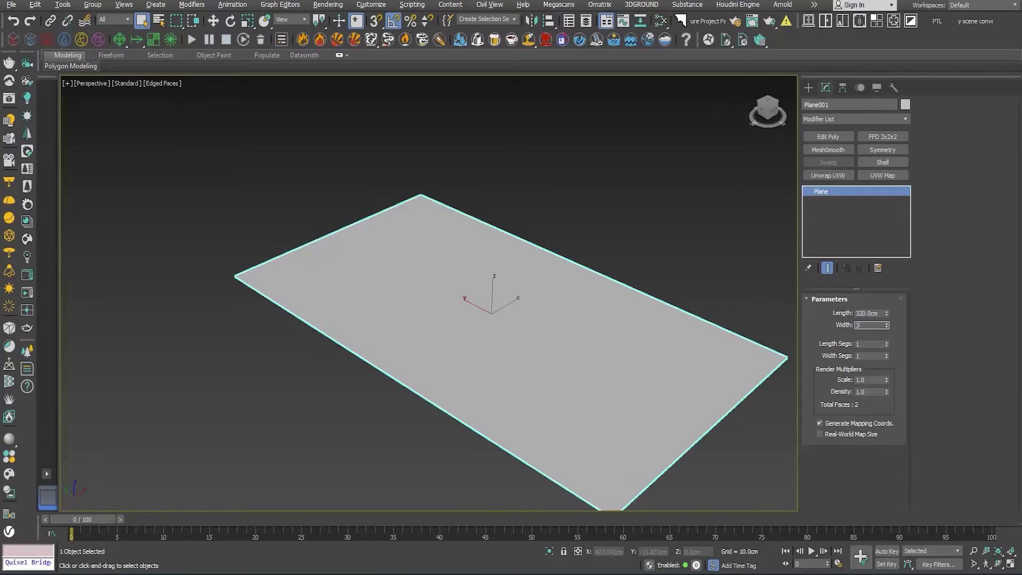
text(20)
key(Return)
key(z)
Rotate the plane -90 degrees about the Y axis to stand upright and set its Z position to 160 cm.
key(e)
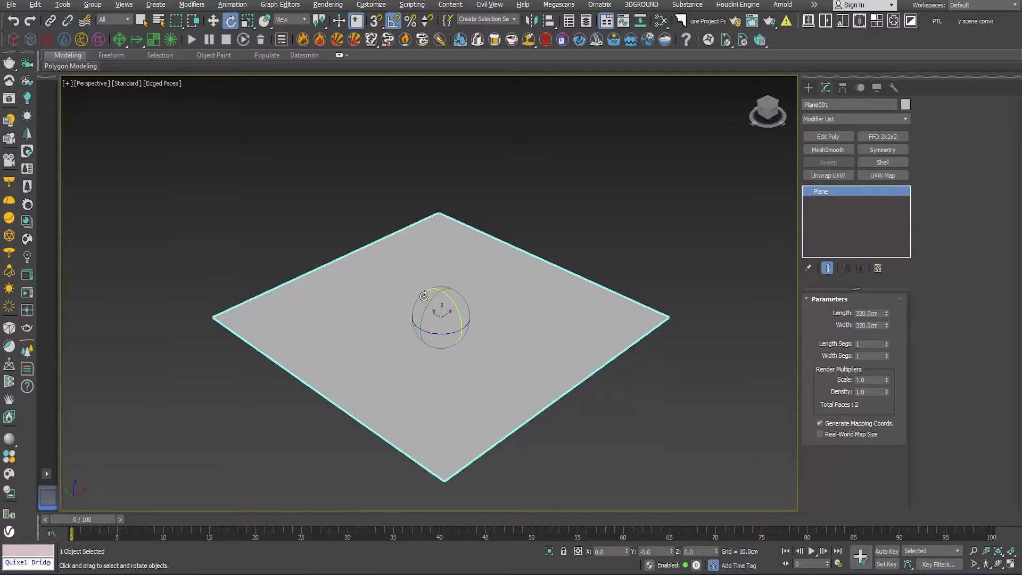
drag(429, 304, 392, 347)
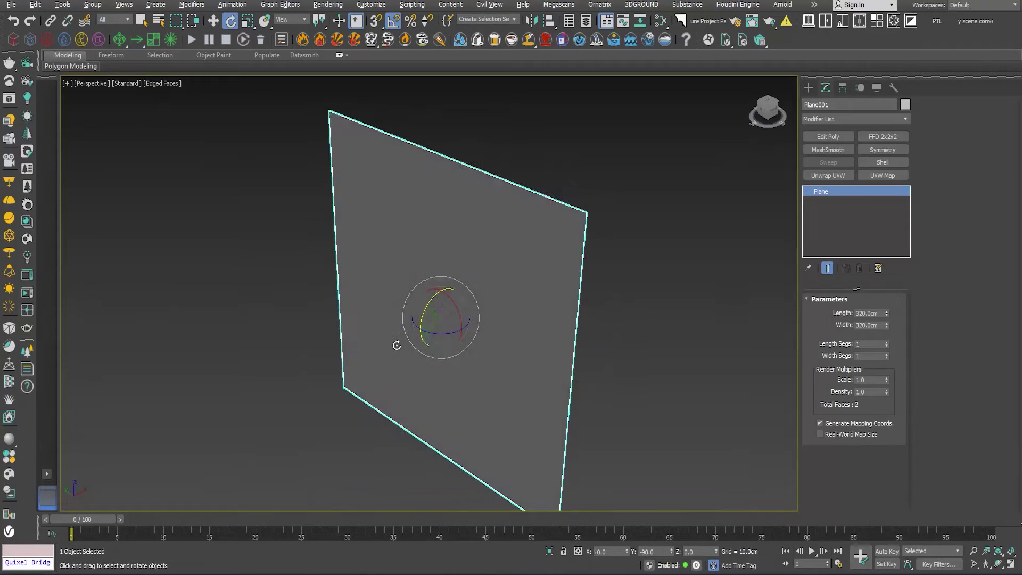
key(w)
drag(454, 304, 465, 185)
alt+middle_drag(465, 185, 562, 432)
double_click(703, 550)
key(Return)
scroll(582, 452, down, 3)
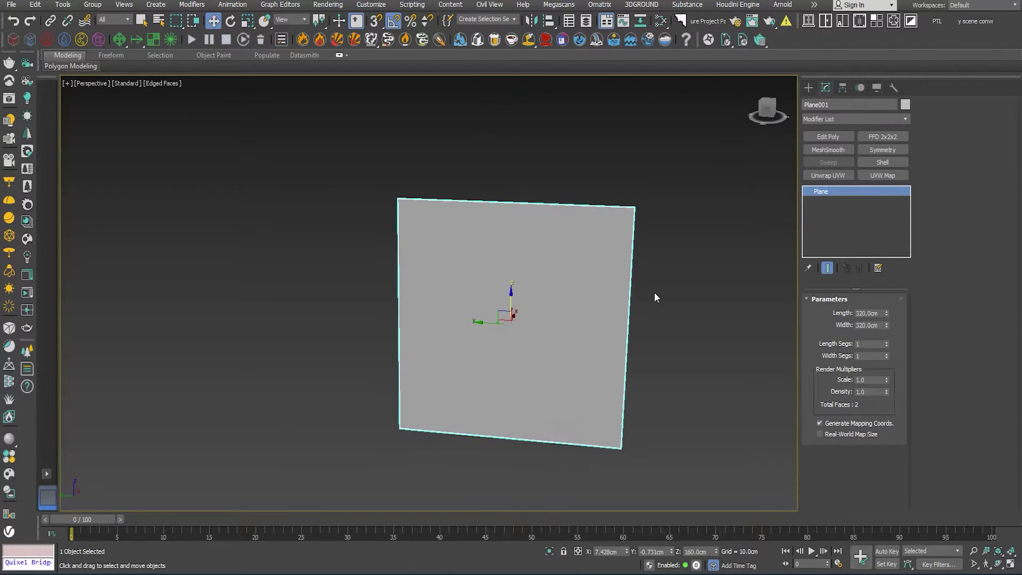
Reset the upright plane's X and Y positions to 0.
middle_drag(654, 293, 632, 226)
right_click(627, 554)
right_click(672, 551)
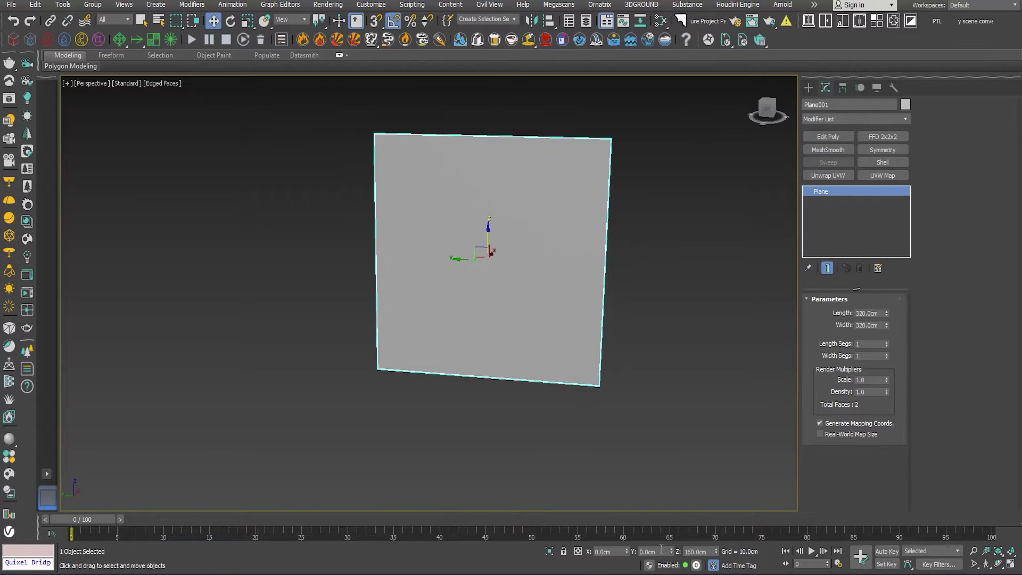
scroll(465, 375, up, 5)
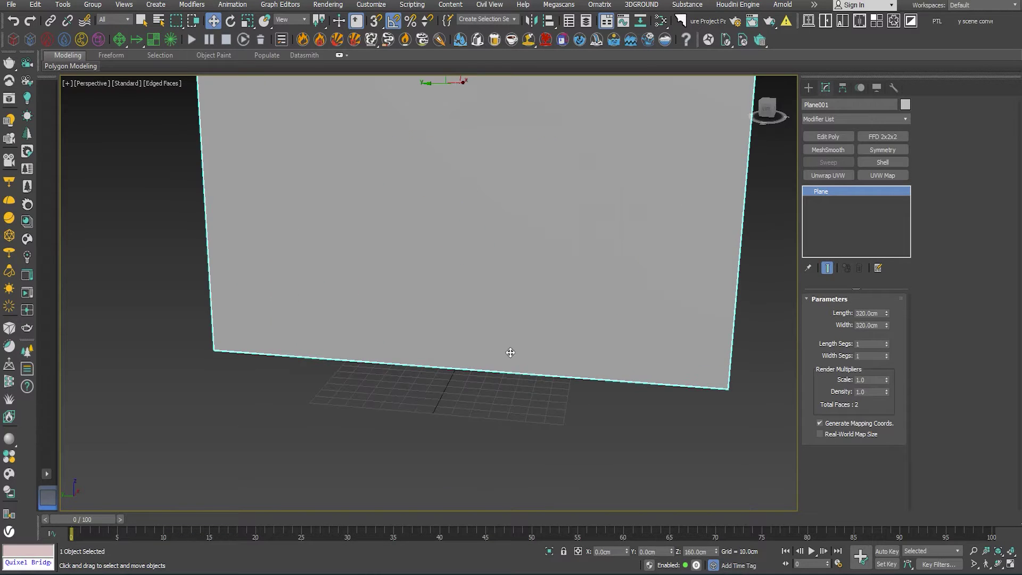
key(z)
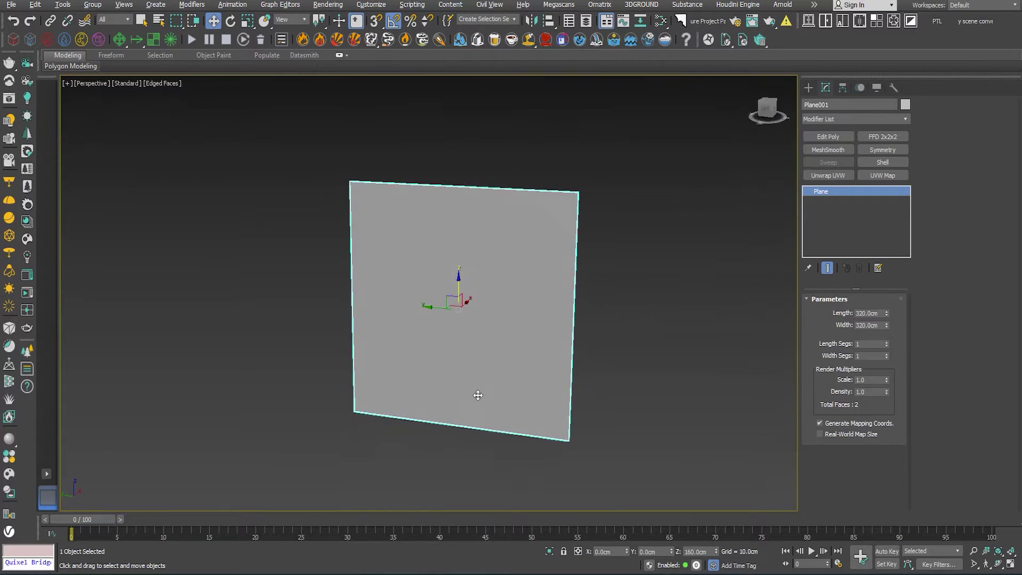
middle_drag(520, 404, 493, 385)
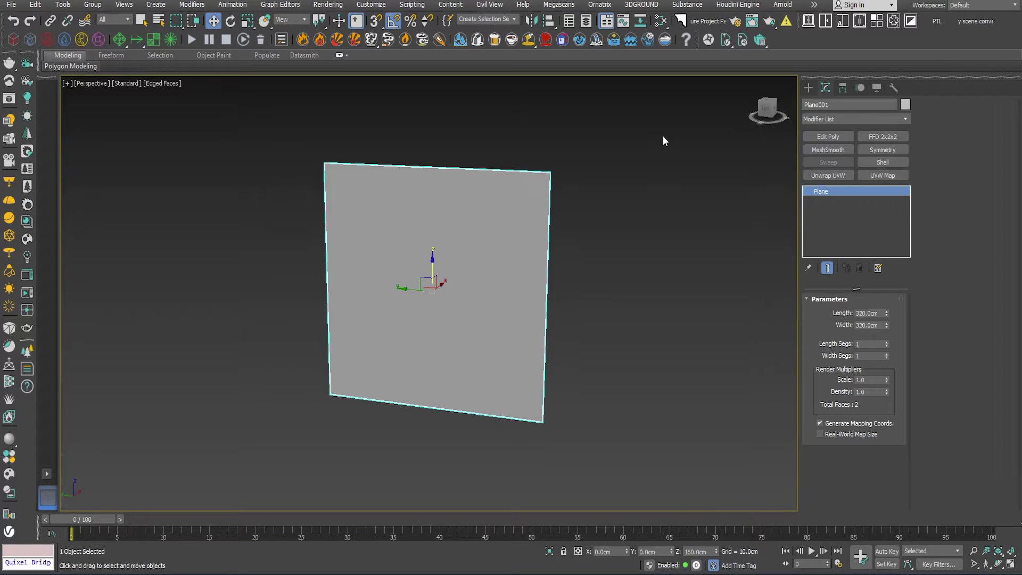
Open the Slate Material Editor and show the parameters of the te3maaeg_Fort_Damaged_Floor material.
click(661, 21)
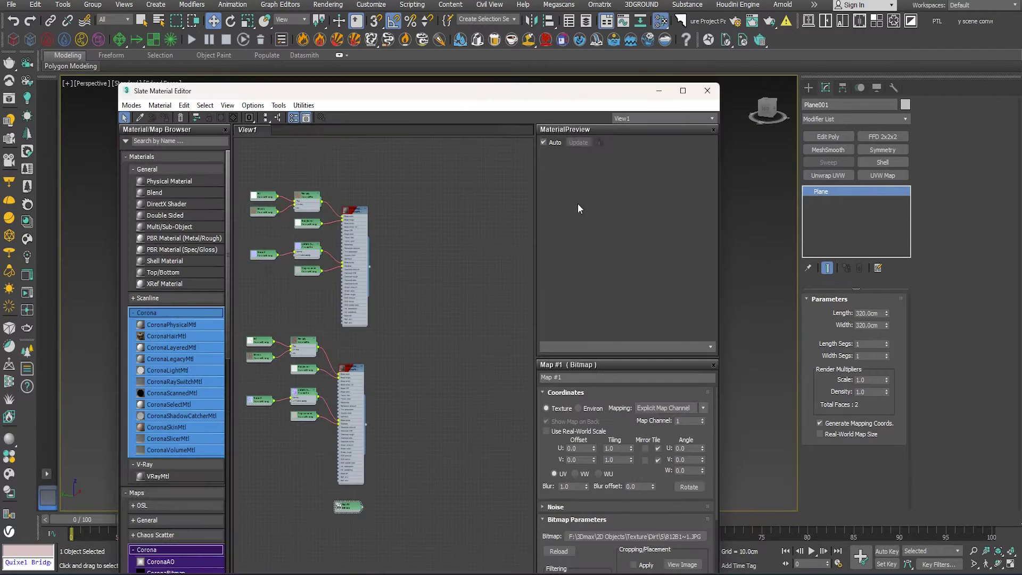
middle_drag(452, 478, 491, 455)
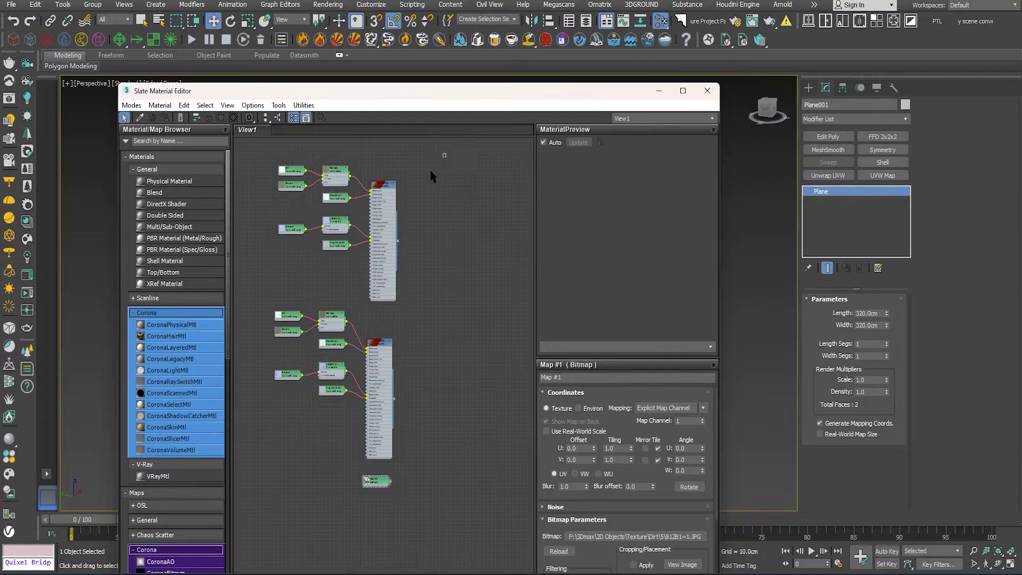
drag(445, 153, 259, 516)
scroll(382, 190, up, 4)
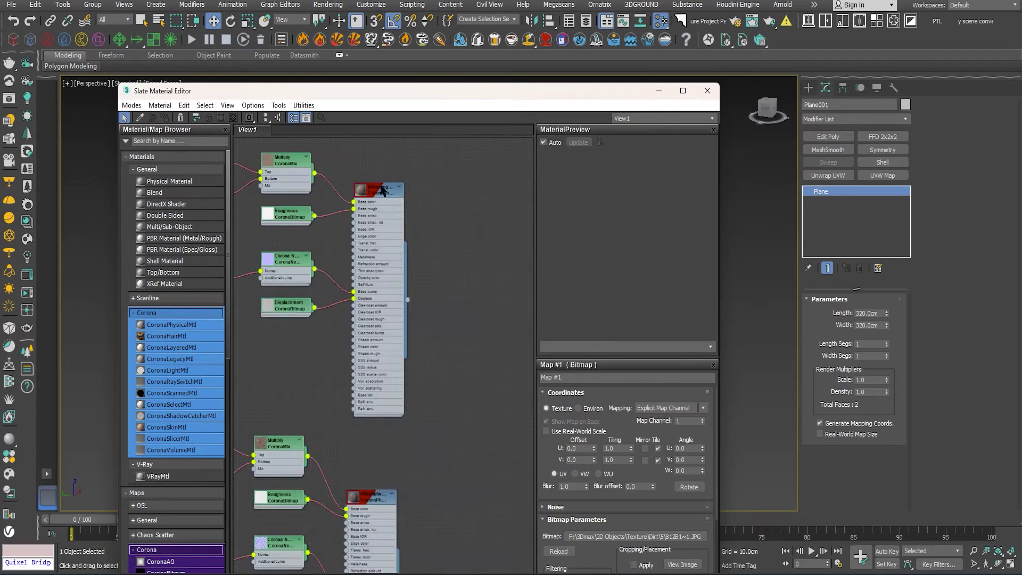
scroll(382, 190, up, 3)
double_click(375, 205)
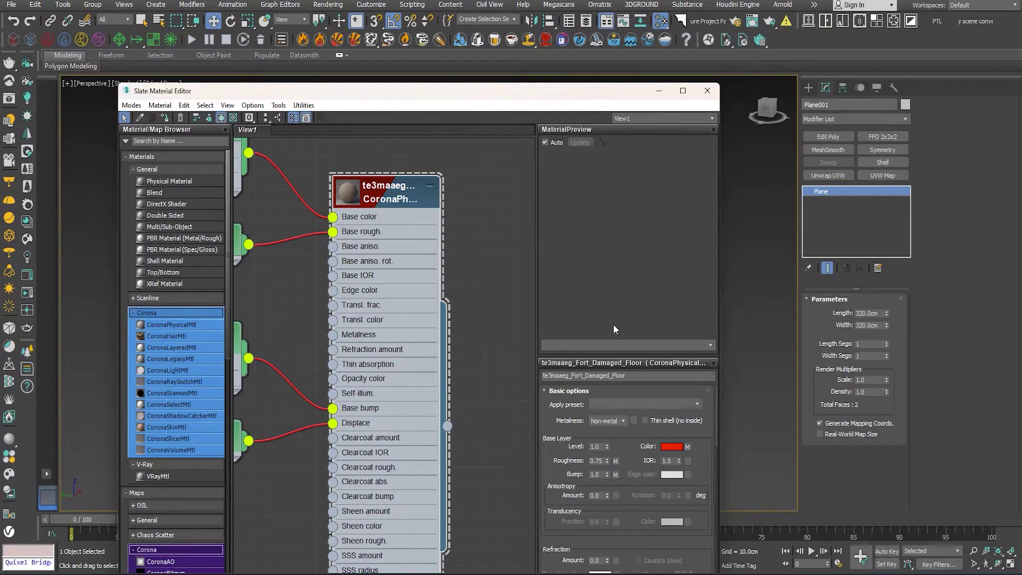
Set the material preview to Follow Current Selection and enlarge the Fort_Damaged_Floor node's thumbnail.
click(621, 346)
click(609, 356)
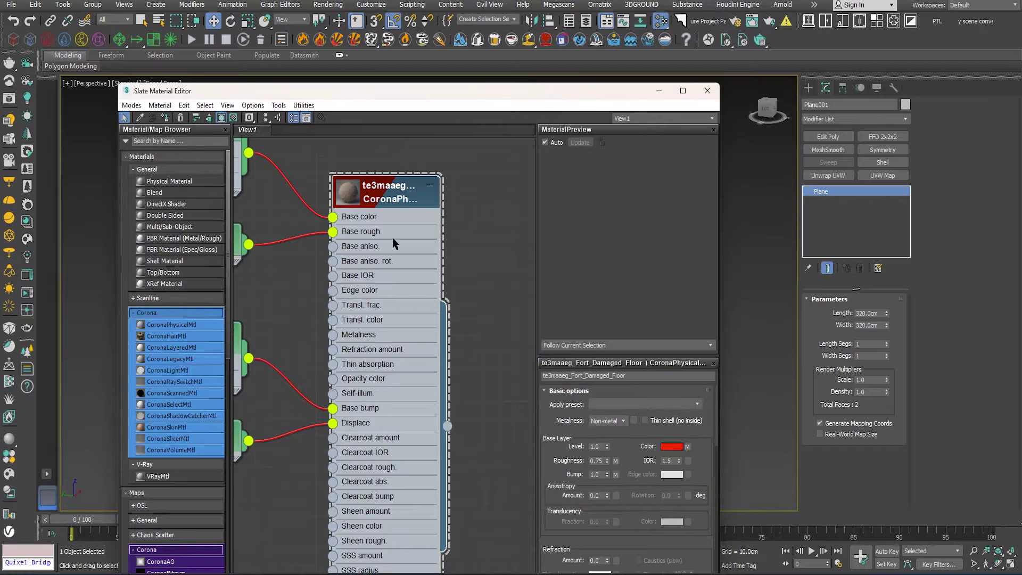
double_click(347, 196)
drag(396, 279, 392, 216)
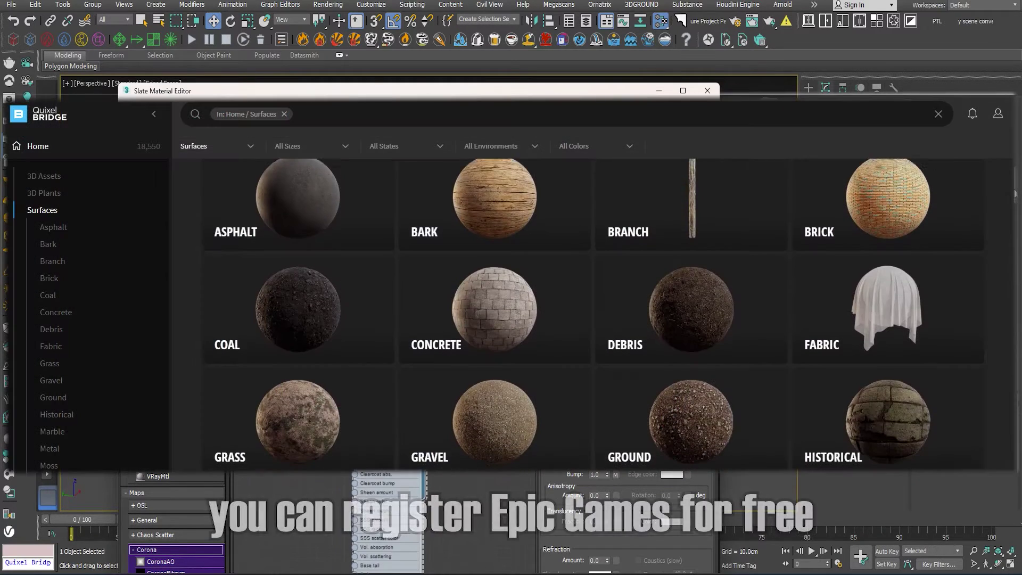
Browse the surface categories in Quixel Bridge.
scroll(1012, 212, down, 3)
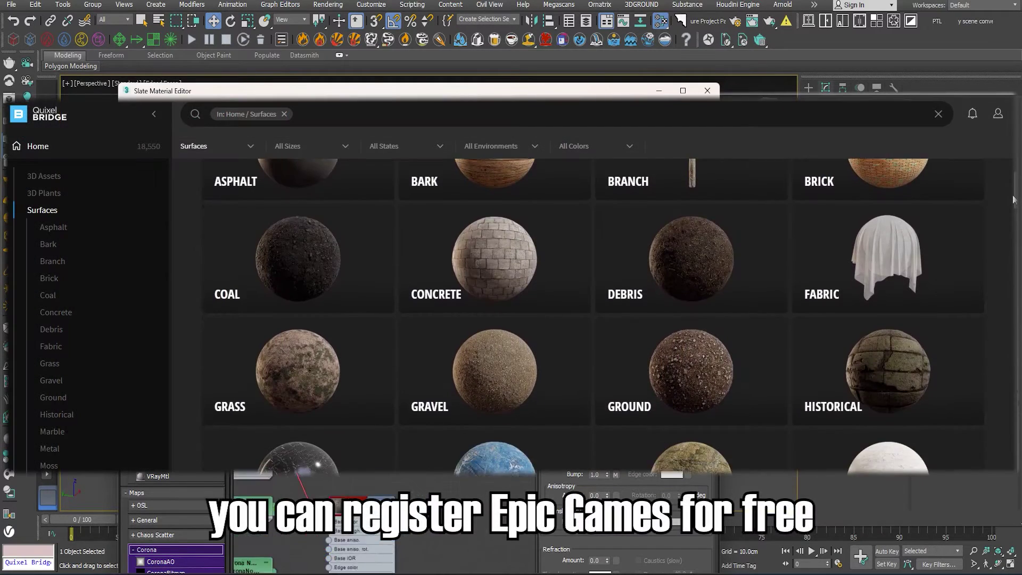
scroll(1012, 212, down, 3)
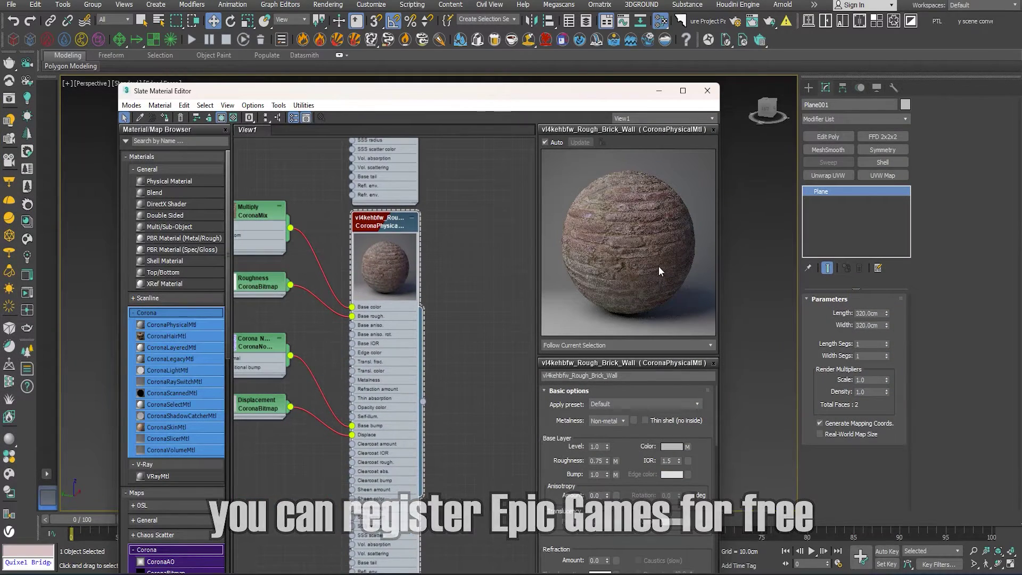
Add a CoronaLayeredMtl node in an empty area of the Slate Material Editor graph, below the existing materials.
middle_drag(429, 291, 417, 509)
scroll(445, 365, down, 2)
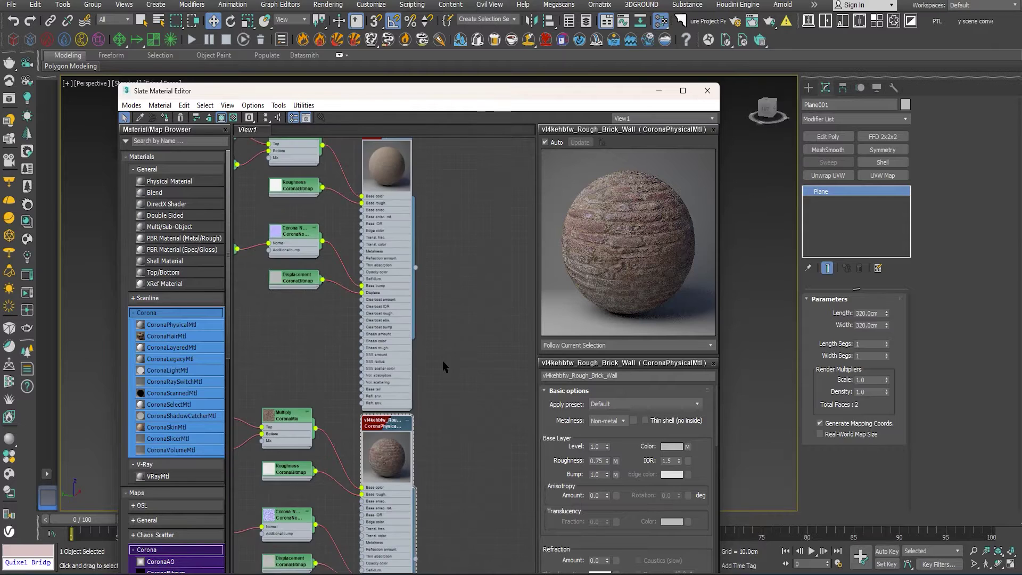
middle_drag(445, 365, 477, 356)
scroll(425, 416, down, 2)
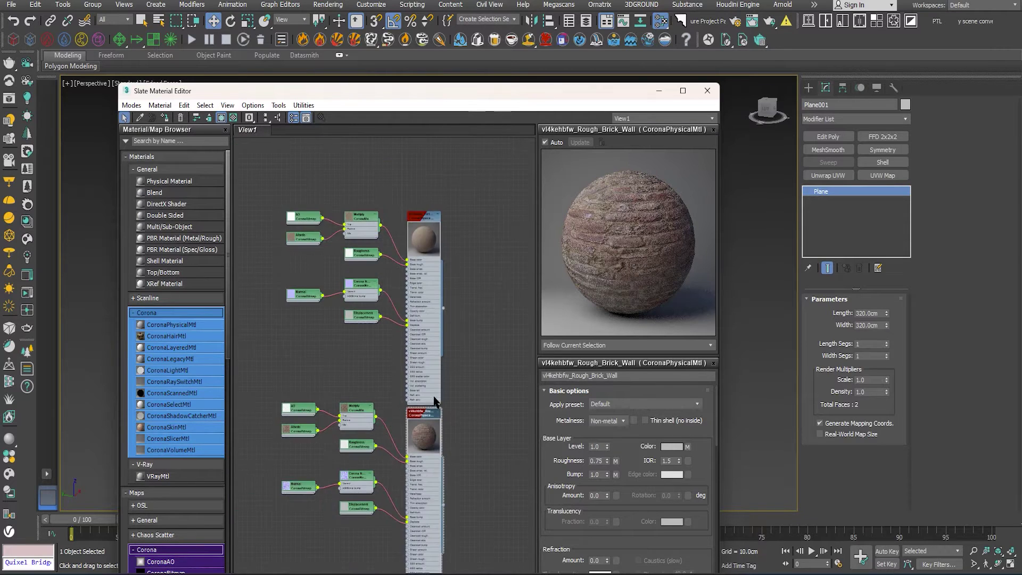
middle_drag(429, 389, 406, 308)
drag(400, 371, 395, 375)
middle_drag(485, 556, 387, 170)
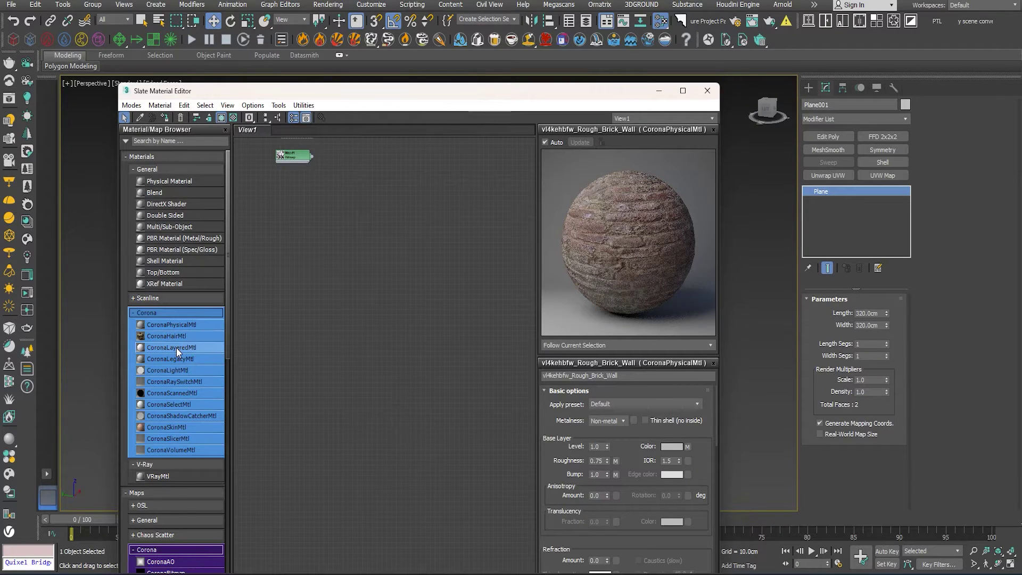
drag(179, 350, 395, 257)
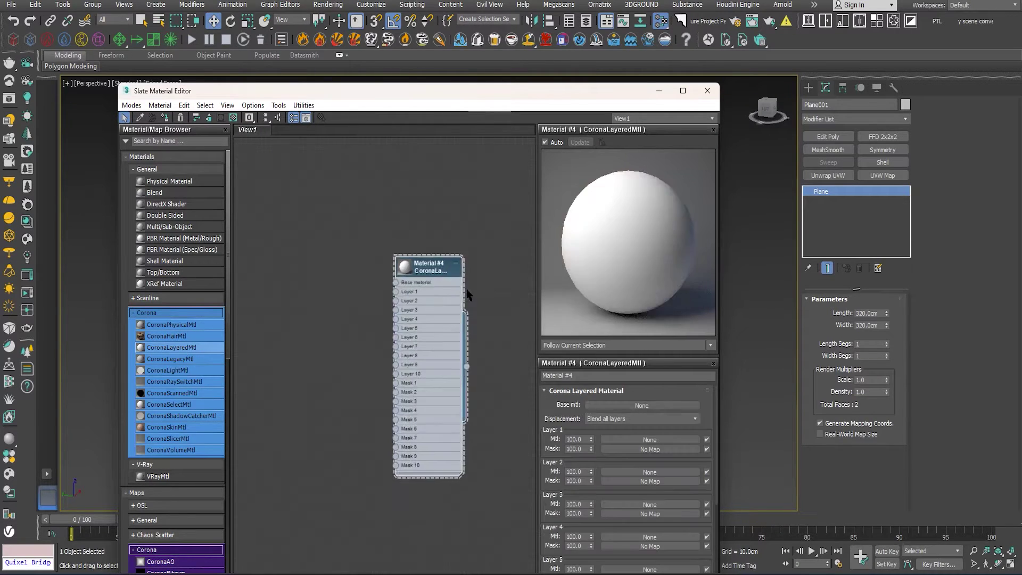
Add two CoronaLegacyMtl nodes, one above the other, beside the layered material.
scroll(413, 288, down, 2)
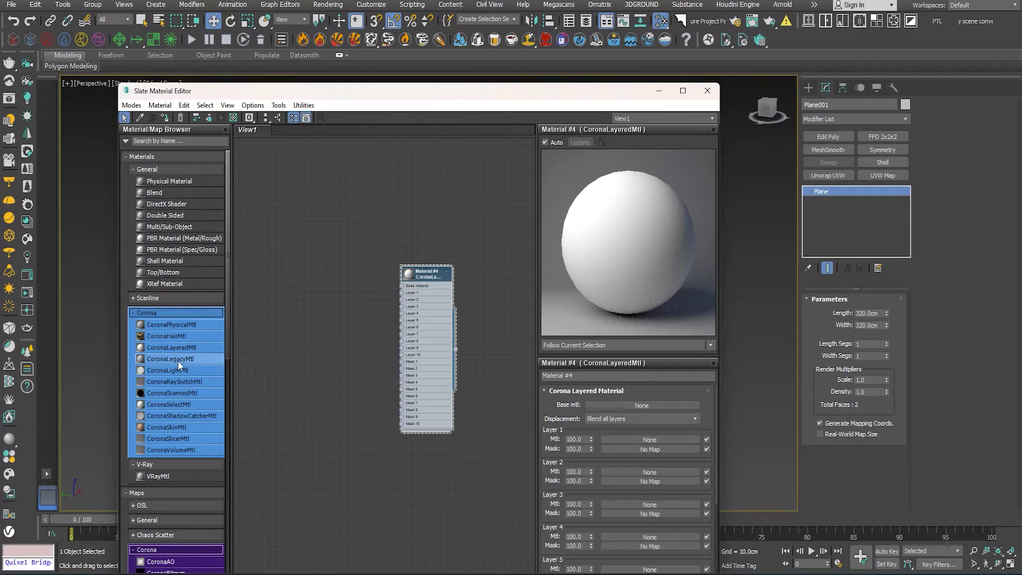
drag(170, 359, 333, 174)
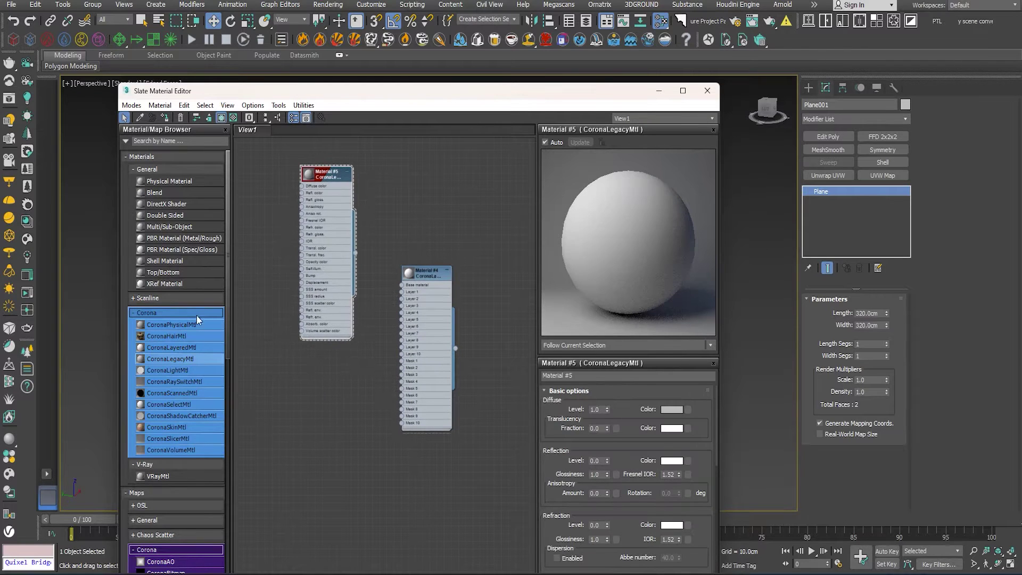
drag(175, 359, 326, 363)
Show the upper CoronaLegacyMtl's parameters and move the material editor aside so the plane is visible.
double_click(328, 178)
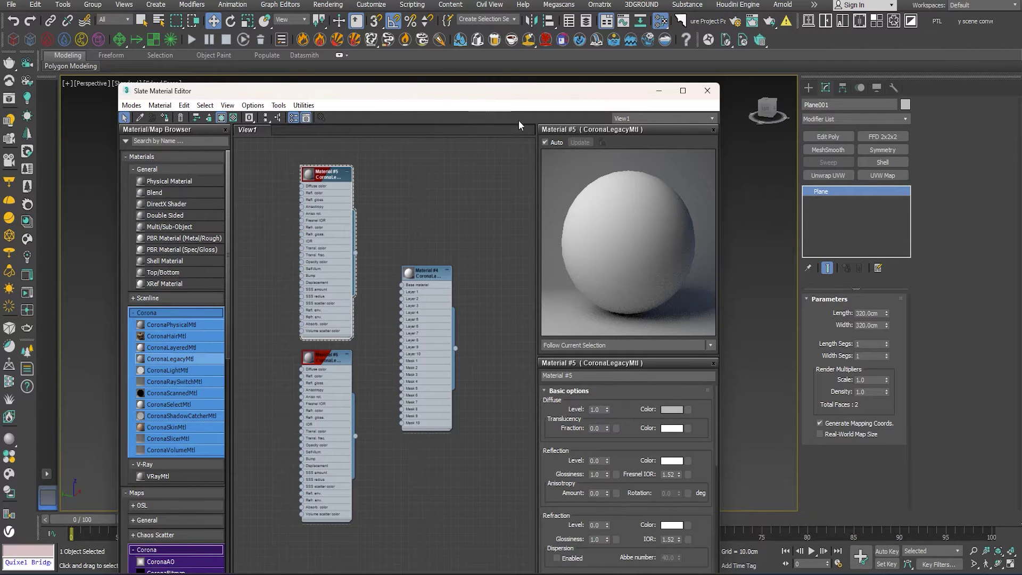
drag(508, 92, 748, 16)
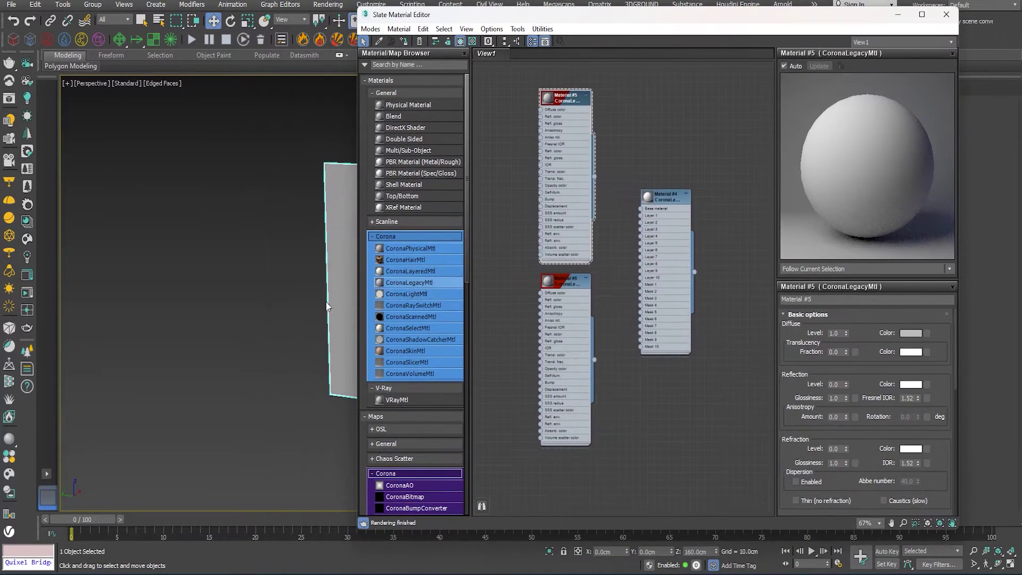
key(z)
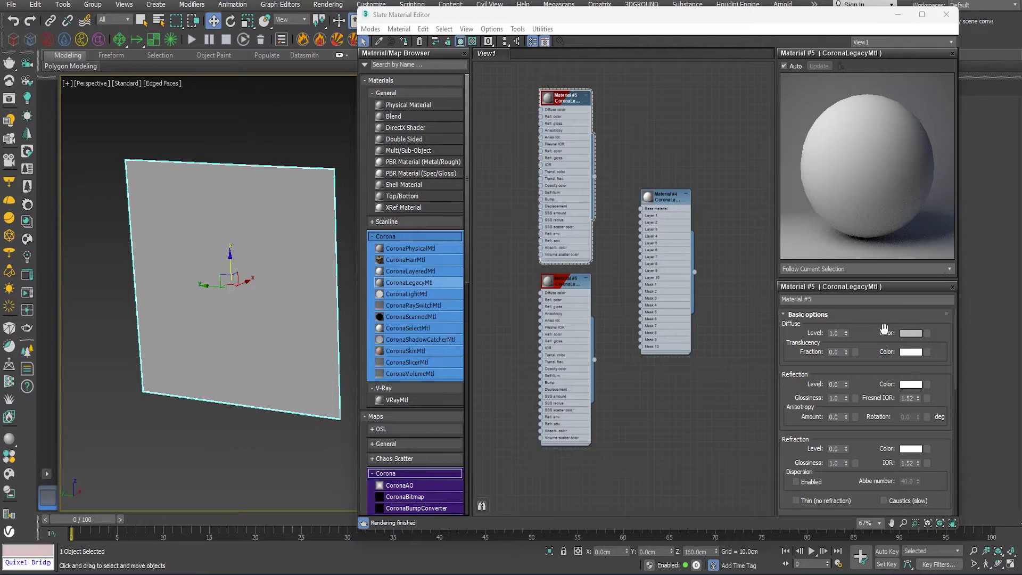
Set the upper CoronaLegacyMtl's diffuse color to pure red (255, 0, 0).
click(910, 333)
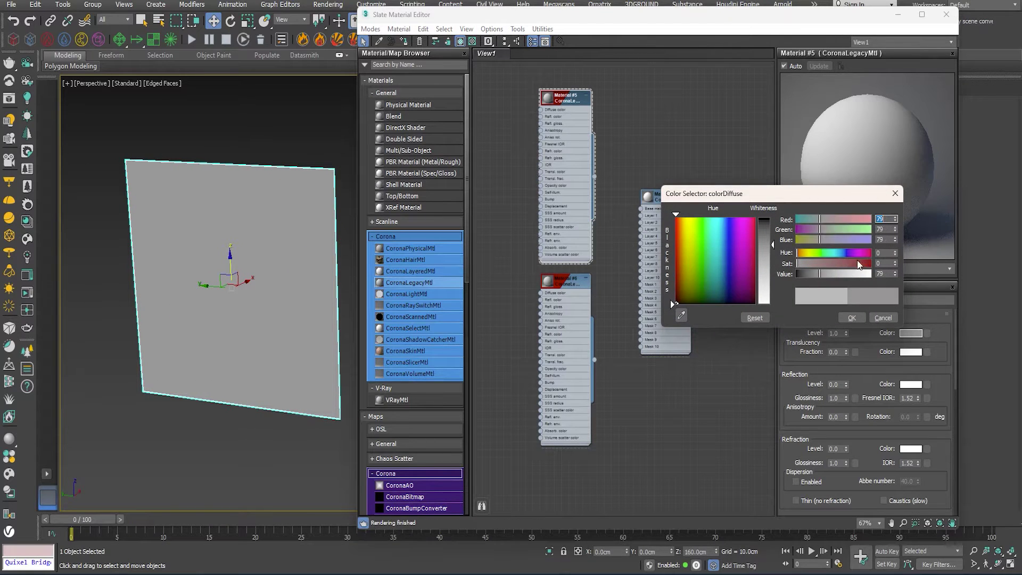
drag(858, 253, 868, 310)
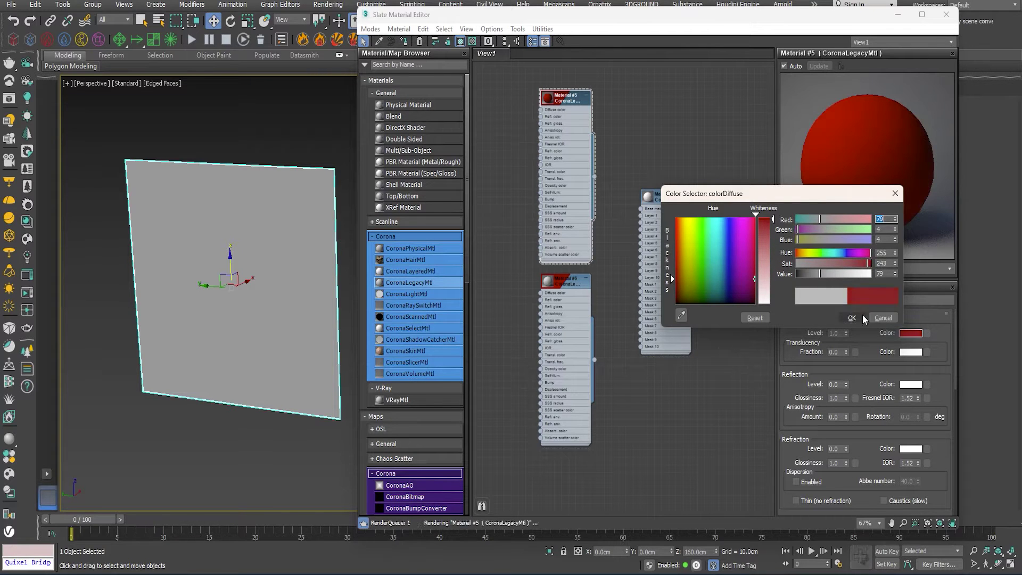
click(852, 318)
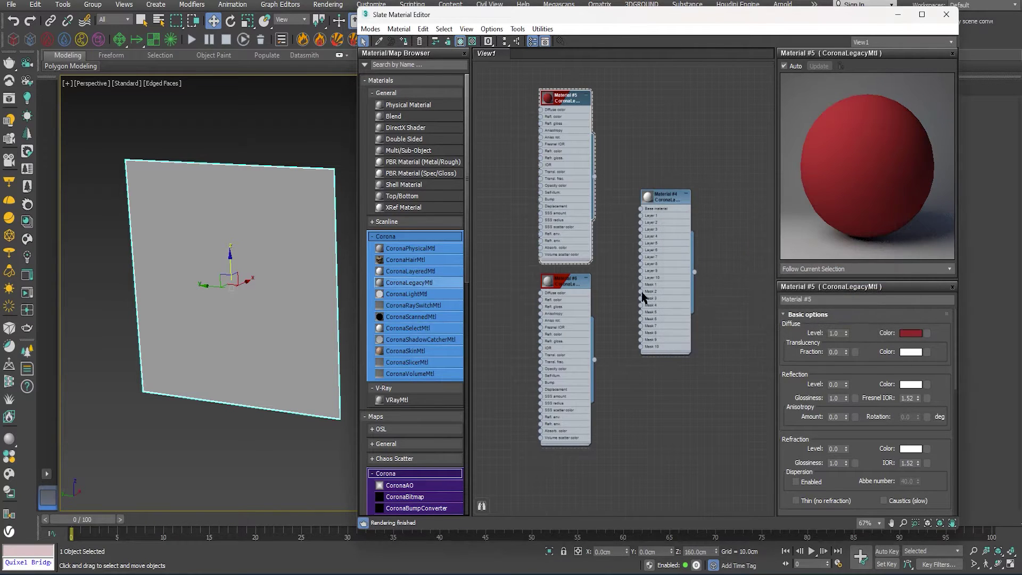
click(916, 335)
drag(873, 270, 897, 260)
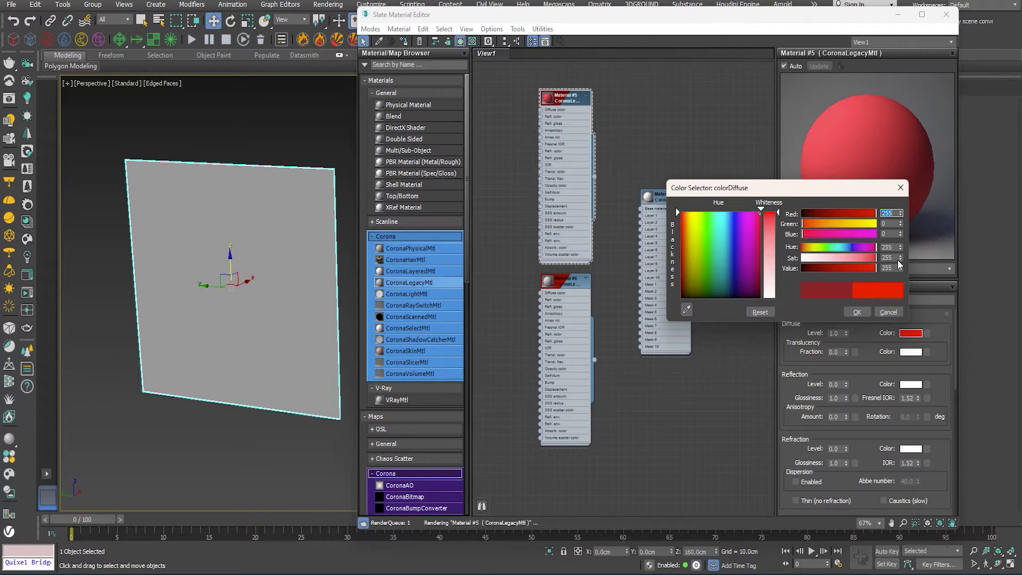
click(859, 311)
Set the lower CoronaLegacyMtl's diffuse color to a fully saturated blue with hue 172.
double_click(563, 293)
click(908, 333)
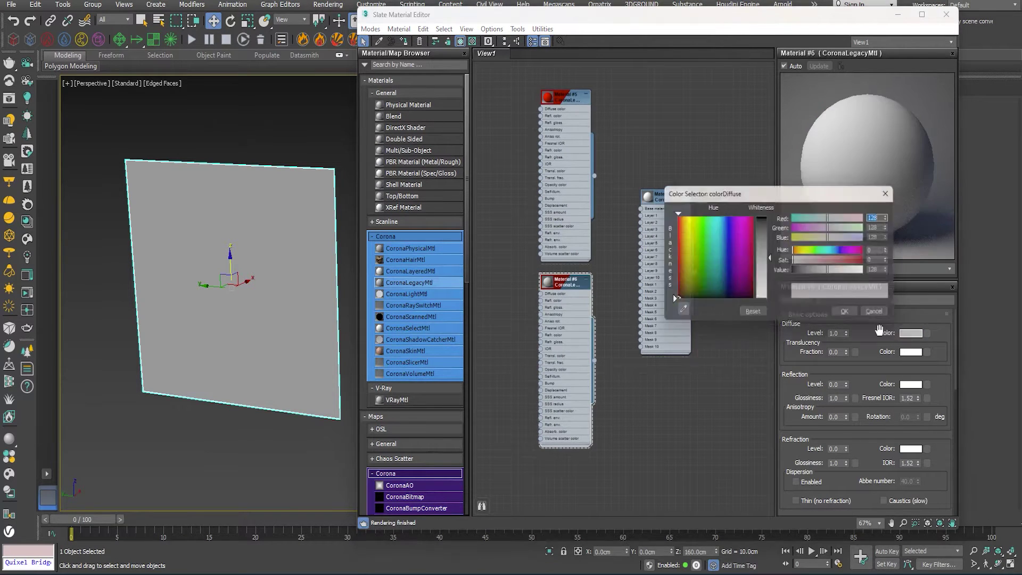
click(845, 251)
drag(847, 261, 899, 266)
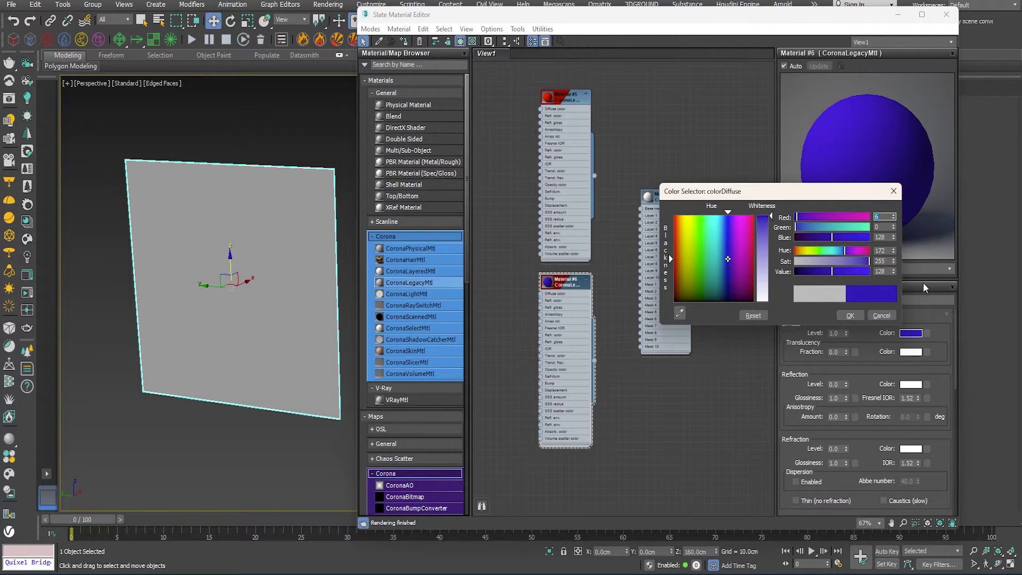
click(857, 315)
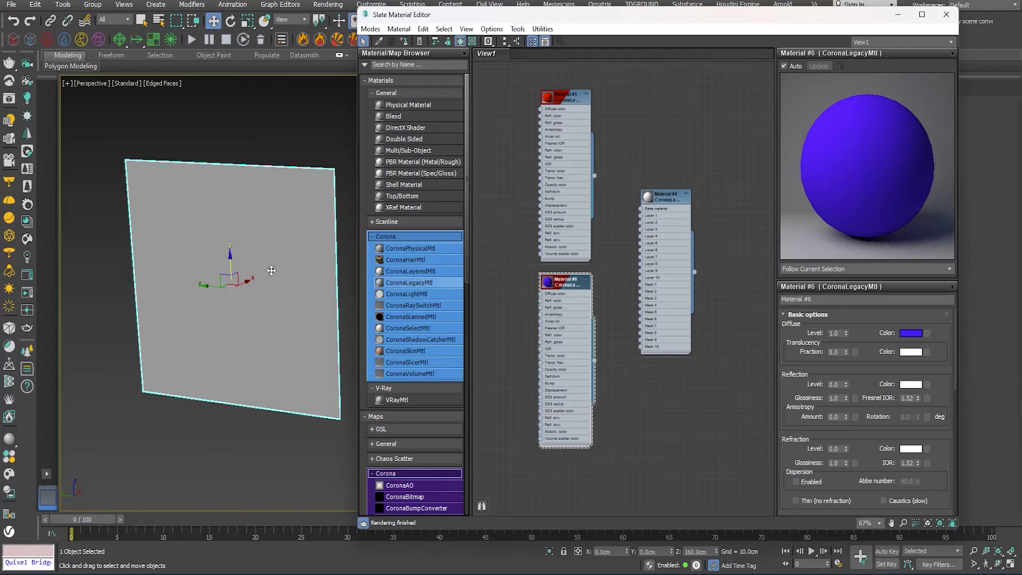
Start Corona interactive rendering and arrange the frame buffer and material editor so the render and plane are both visible.
click(27, 308)
drag(296, 56, 253, 53)
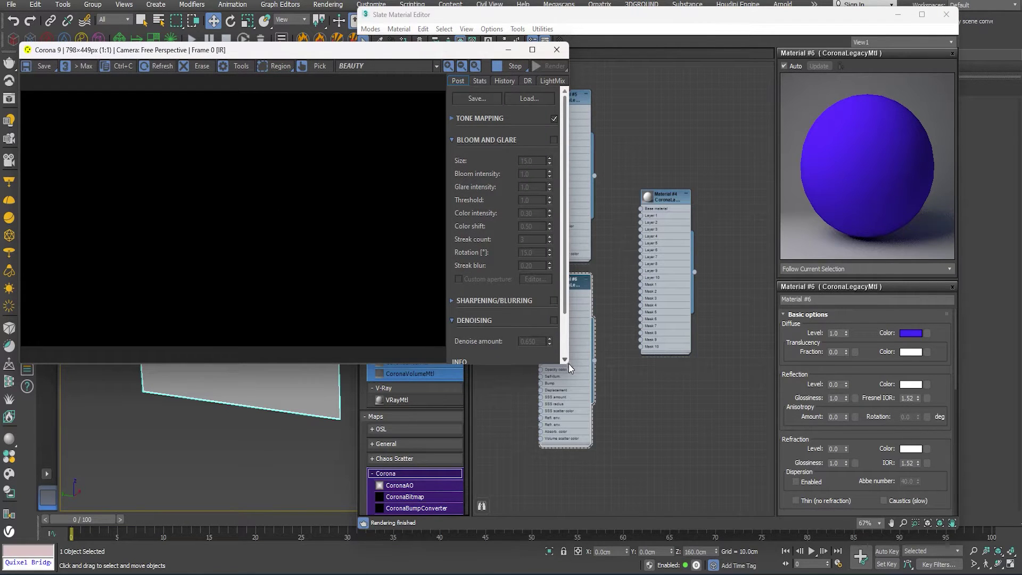
drag(175, 53, 159, 10)
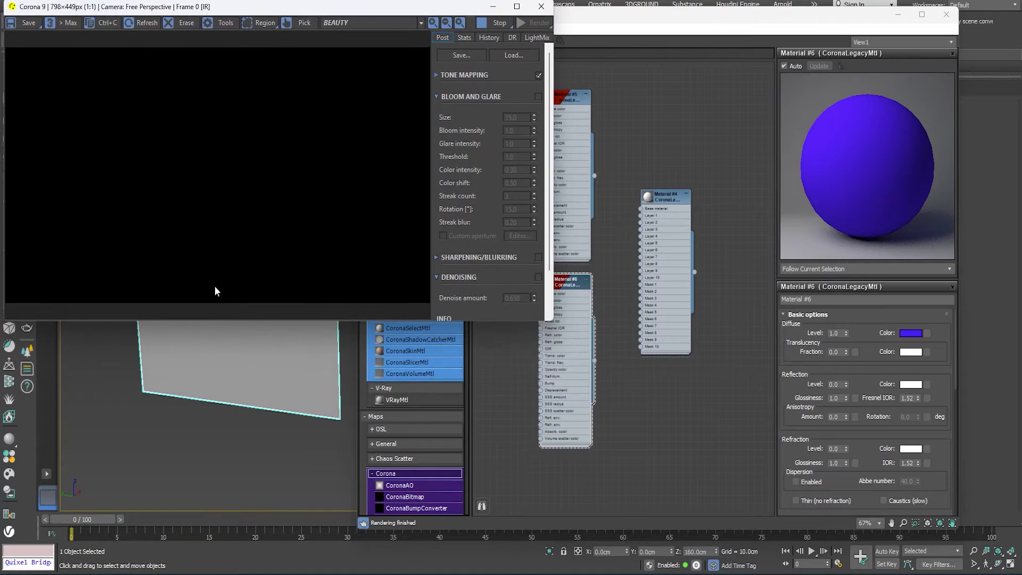
middle_drag(327, 382, 327, 401)
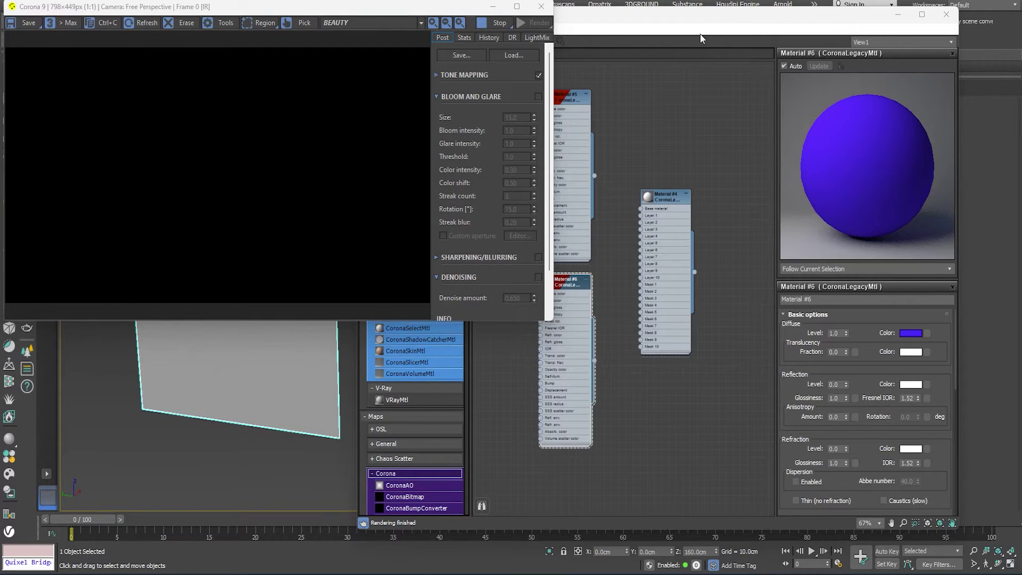
drag(701, 20, 698, 74)
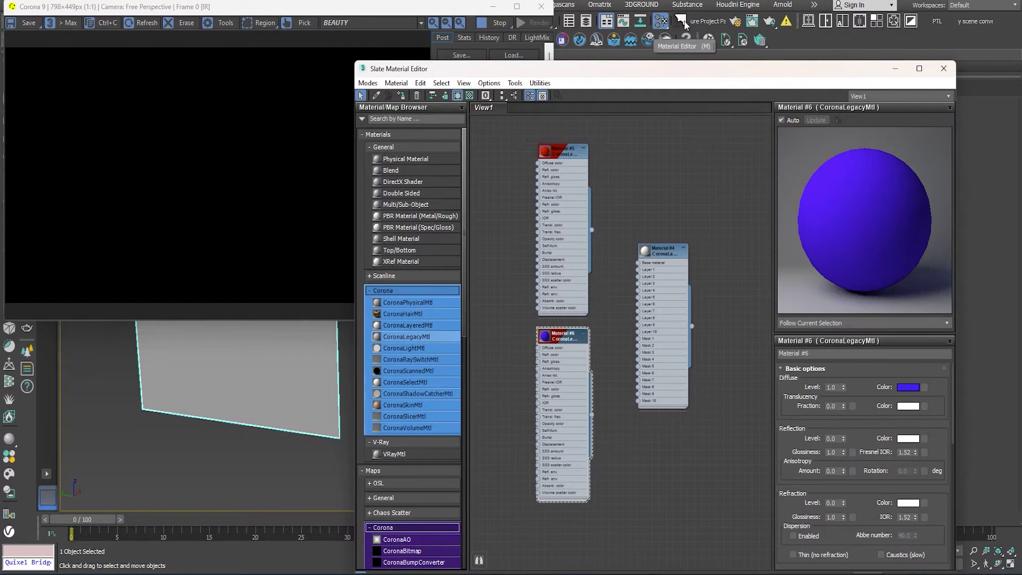
Set the Corona scene environment to Single map with a grey color of value 91.
key(F10)
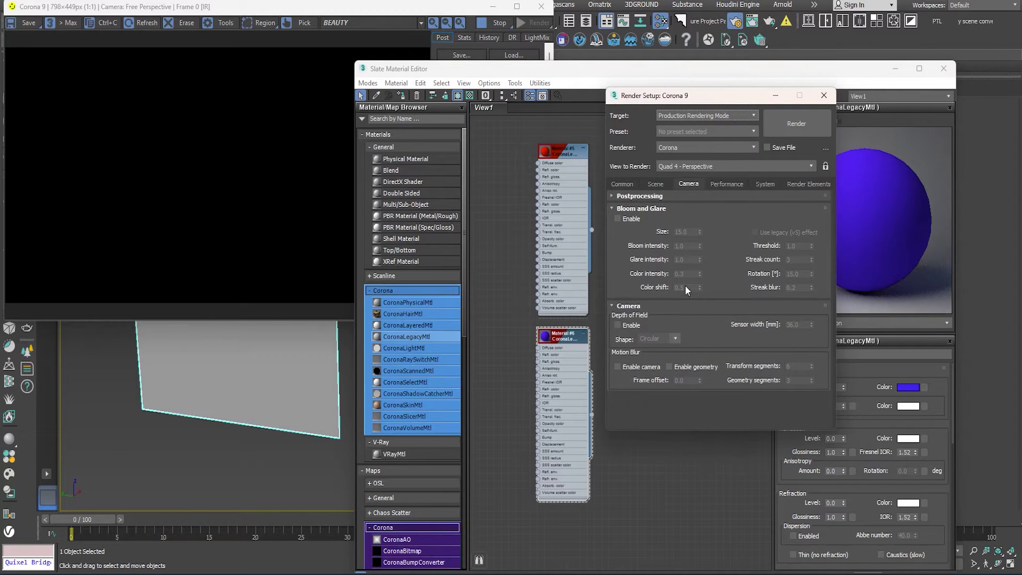
click(655, 183)
drag(699, 364, 684, 226)
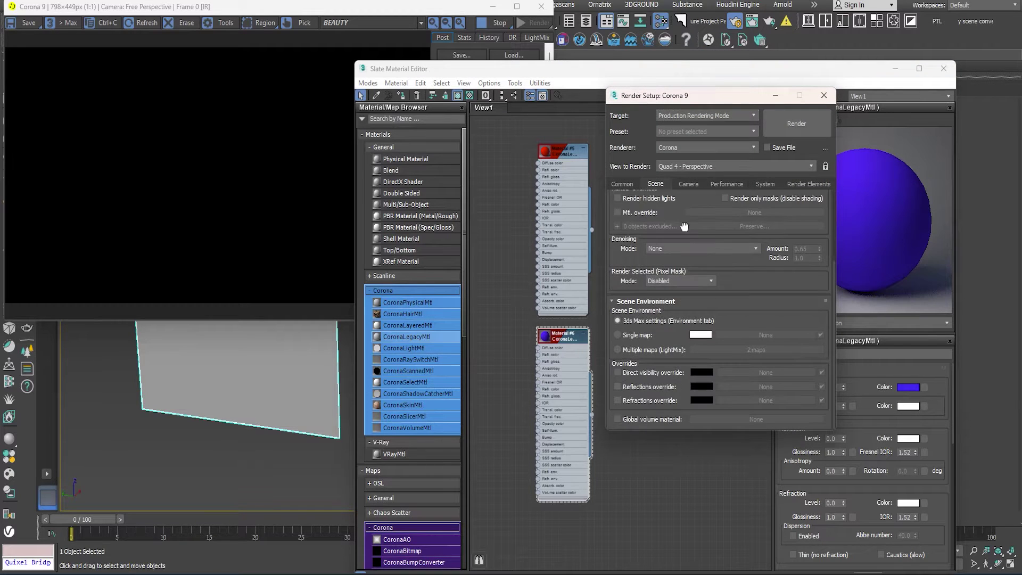
click(635, 337)
click(695, 336)
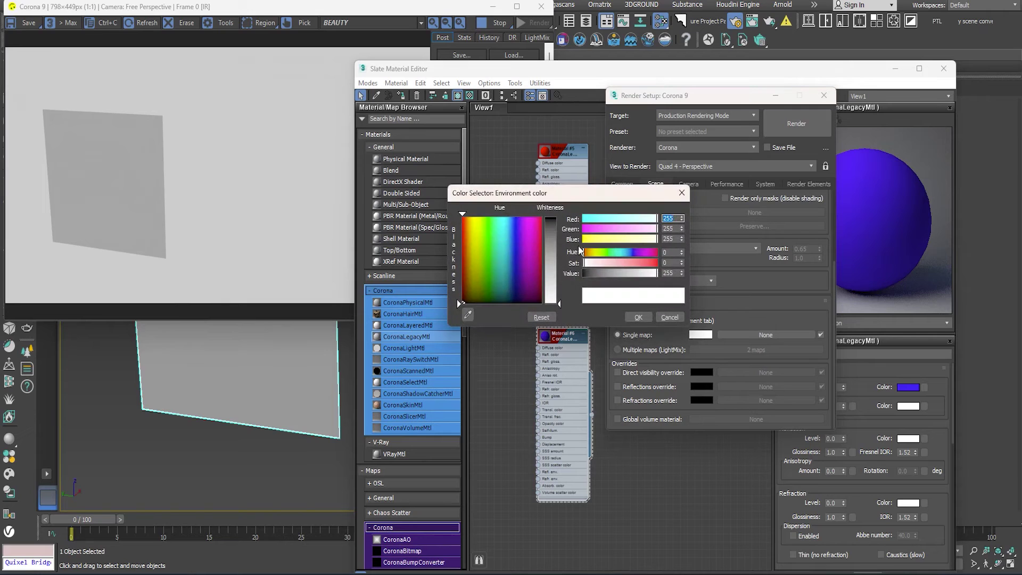
drag(552, 250, 552, 266)
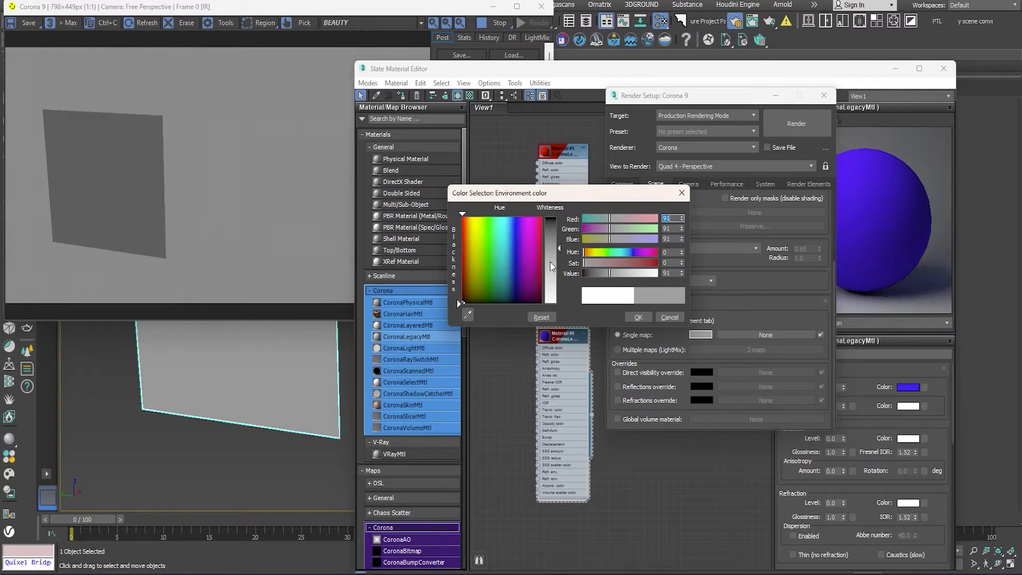
click(638, 317)
click(824, 95)
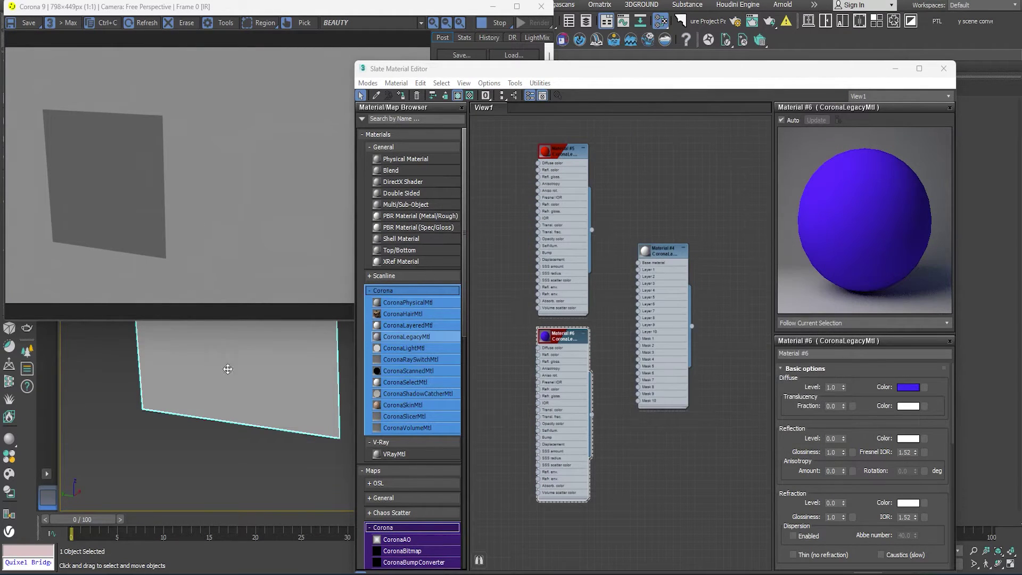
Assign the red CoronaLegacyMtl to the plane, followed by the blue one.
middle_drag(226, 369, 267, 405)
scroll(247, 401, up, 3)
scroll(248, 401, down, 2)
drag(565, 68, 630, 24)
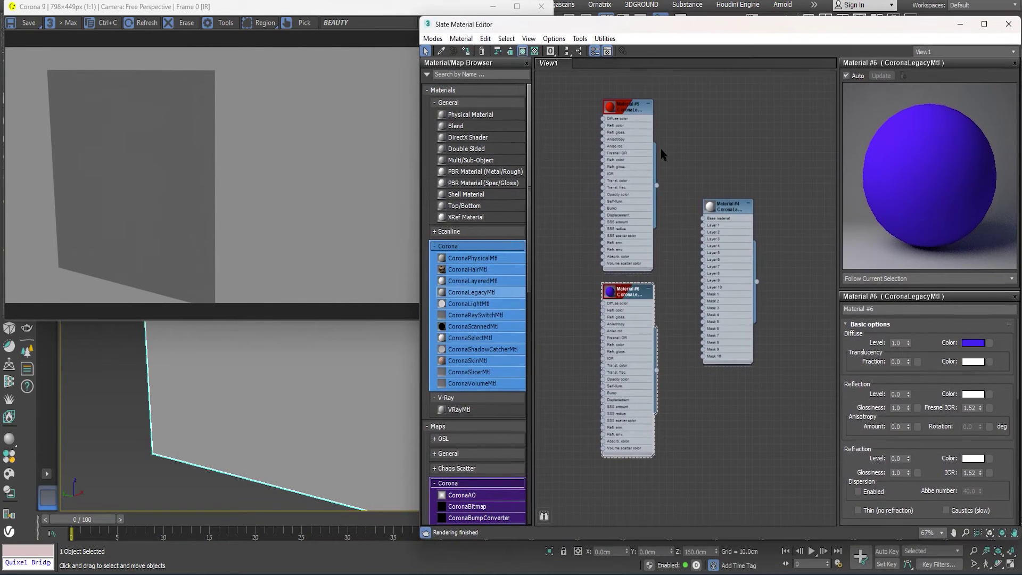
drag(656, 185, 282, 433)
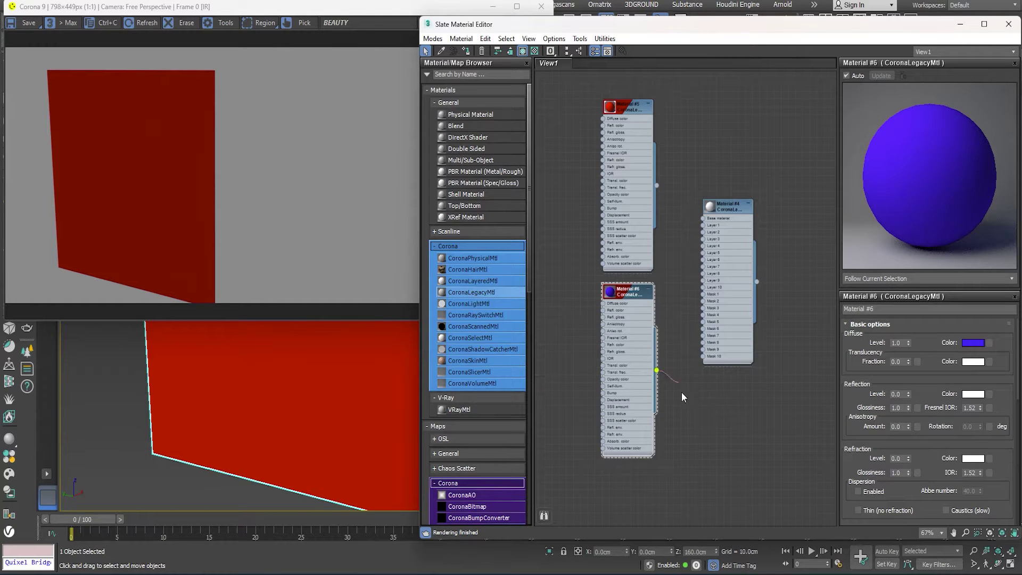
drag(683, 396, 199, 413)
Move the black-and-white dirt bitmap node, Map #1, just below the blue CoronaLegacyMtl.
middle_drag(584, 287, 631, 382)
scroll(592, 241, down, 1)
double_click(560, 139)
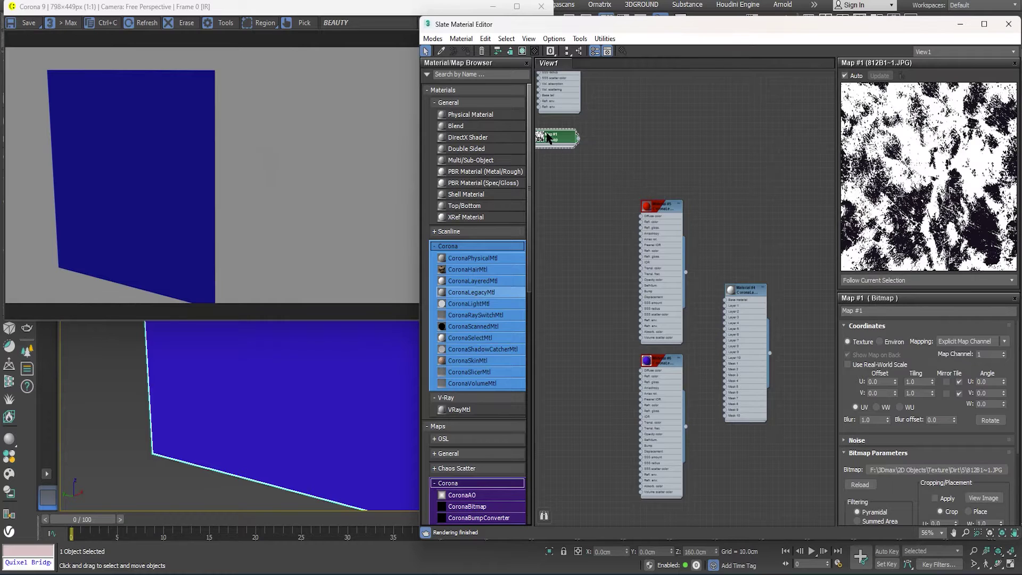
drag(559, 139, 658, 505)
middle_drag(696, 447, 680, 364)
scroll(661, 415, up, 1)
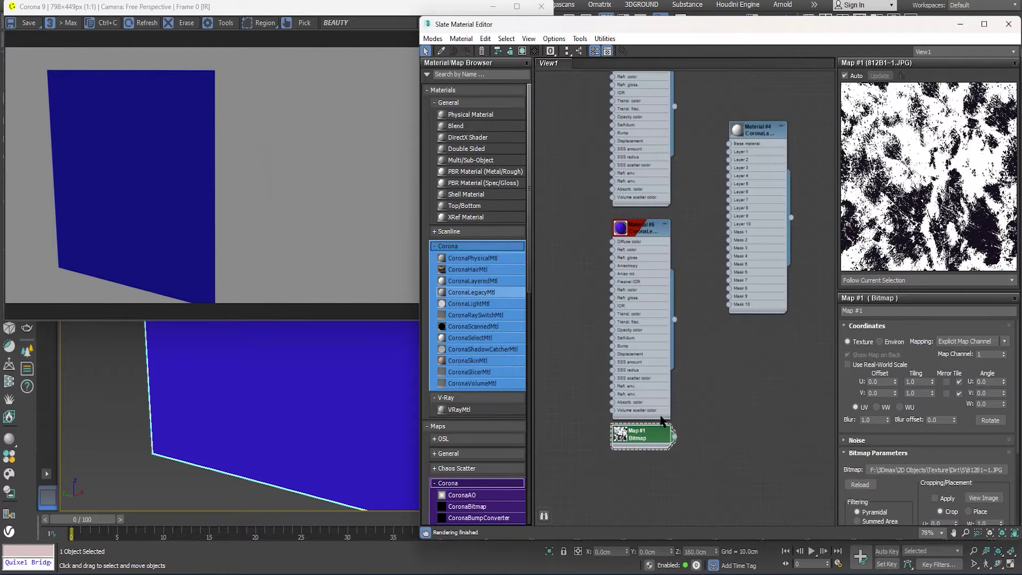
drag(657, 433, 657, 452)
middle_drag(681, 396, 681, 433)
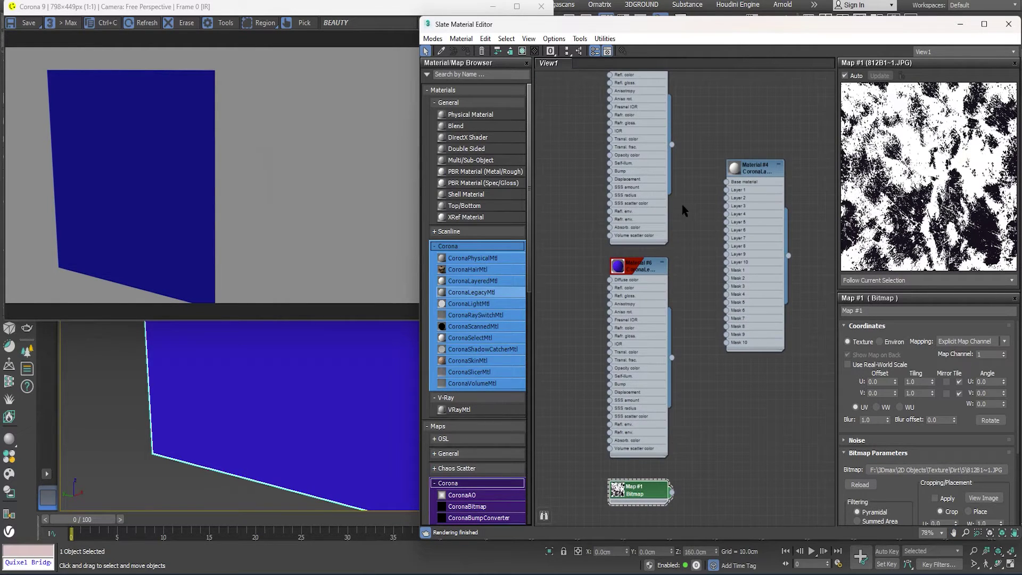
Assign the layered material to the plane, with the red material as Base material and the blue one as Layer 1.
middle_drag(690, 231, 687, 270)
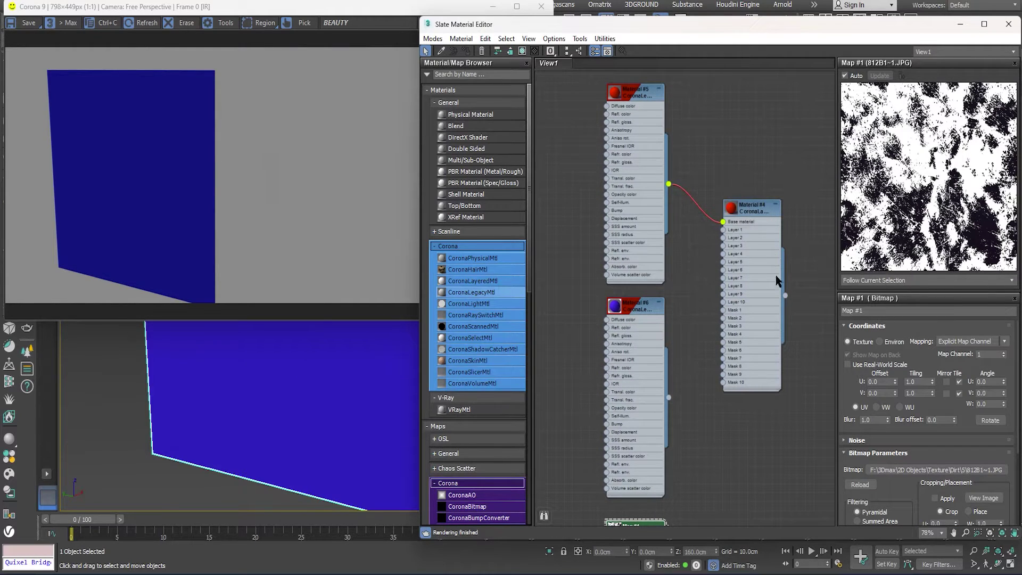
drag(787, 296, 279, 408)
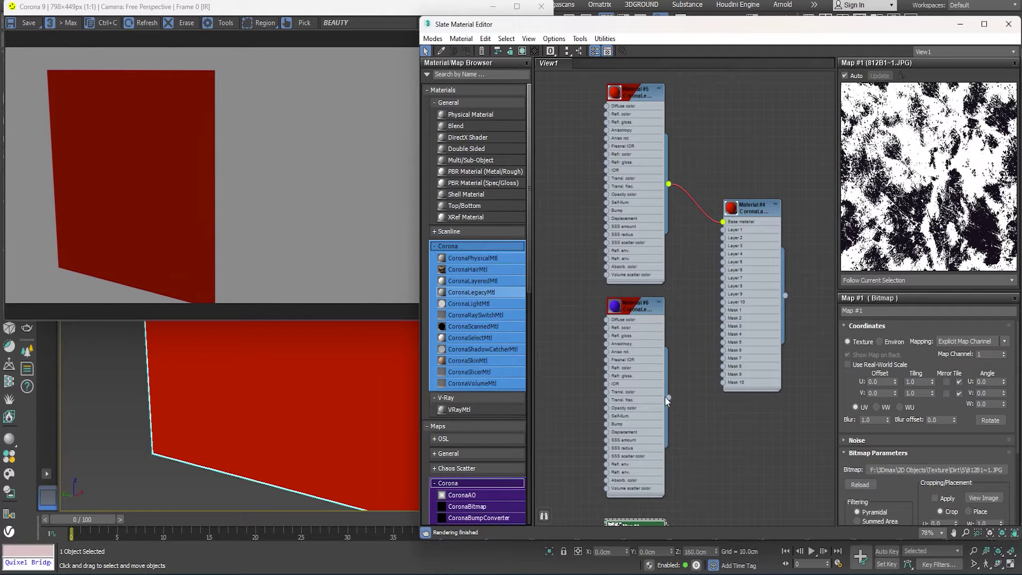
drag(700, 243, 723, 230)
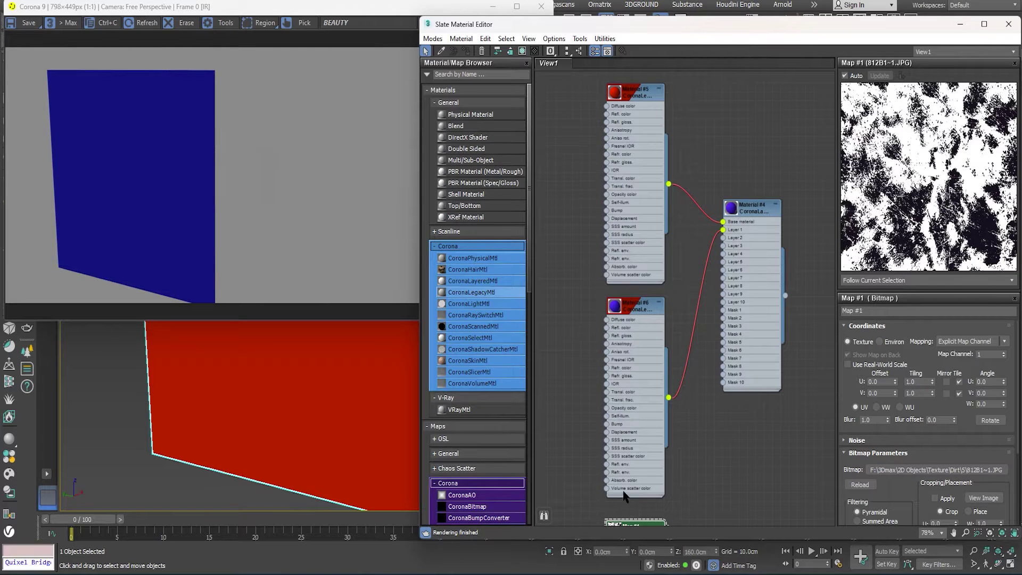
Place the dirt bitmap above the blue material and connect it to Mask 1 of the layered material.
middle_drag(701, 490, 693, 447)
drag(608, 484, 607, 466)
double_click(611, 264)
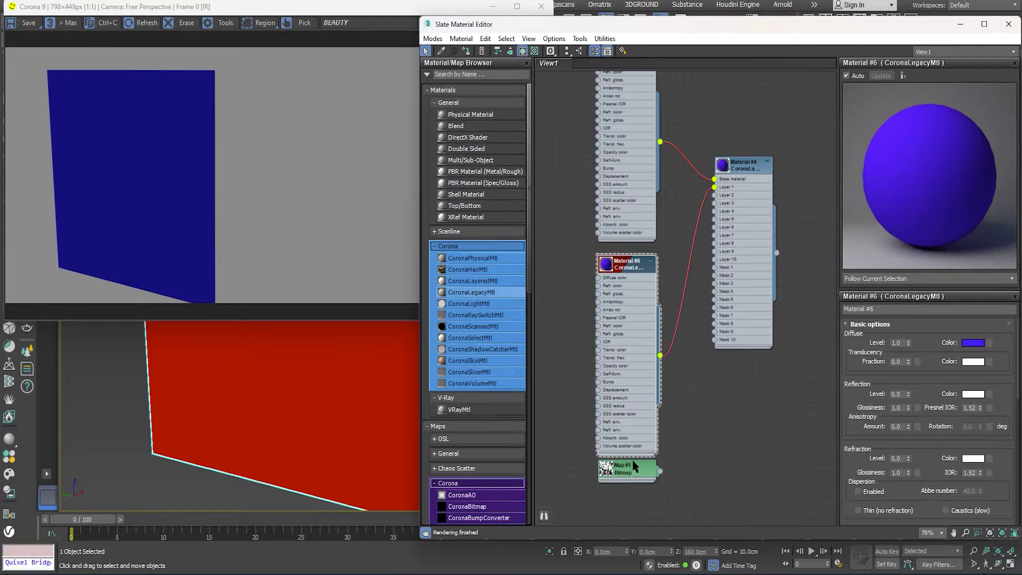
double_click(633, 467)
drag(628, 270, 619, 316)
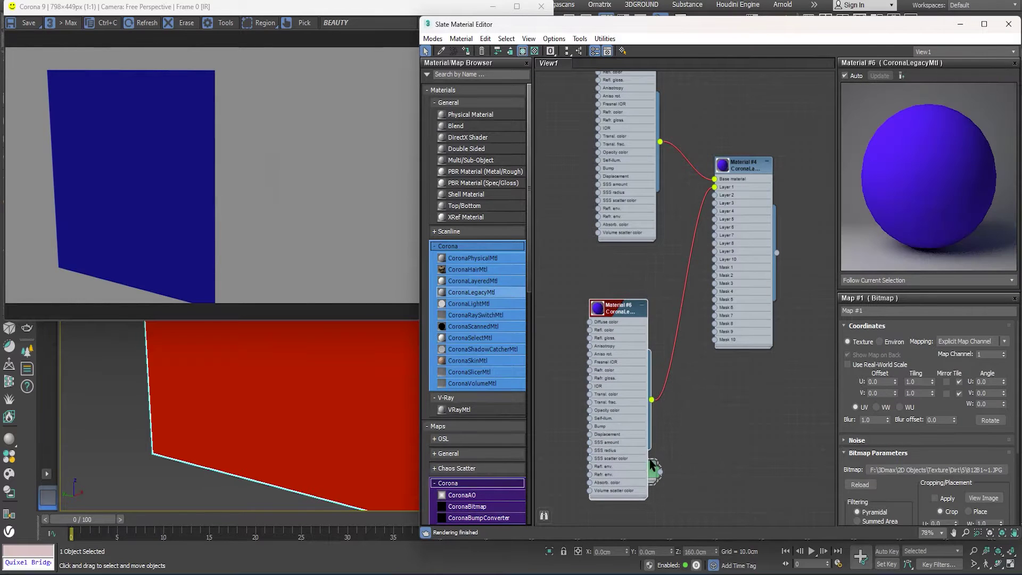
drag(654, 469, 638, 287)
scroll(719, 410, up, 3)
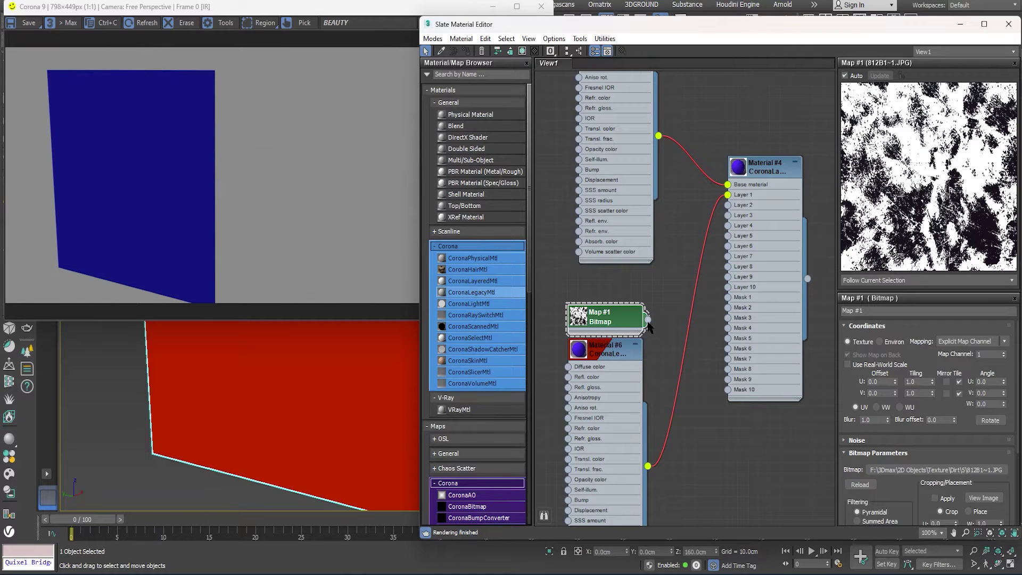
drag(648, 319, 728, 297)
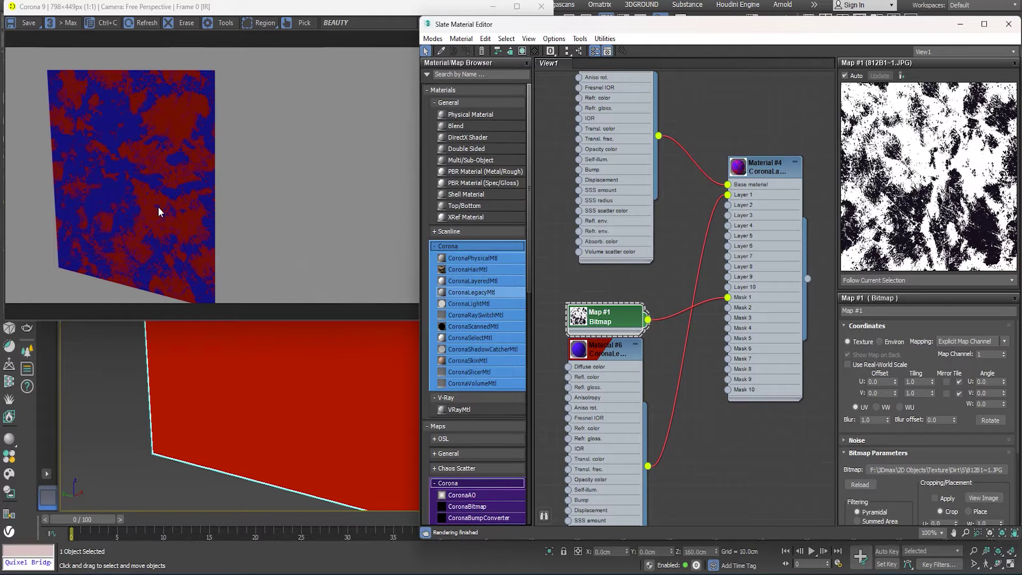
alt+middle_drag(276, 394, 302, 419)
middle_drag(222, 432, 247, 437)
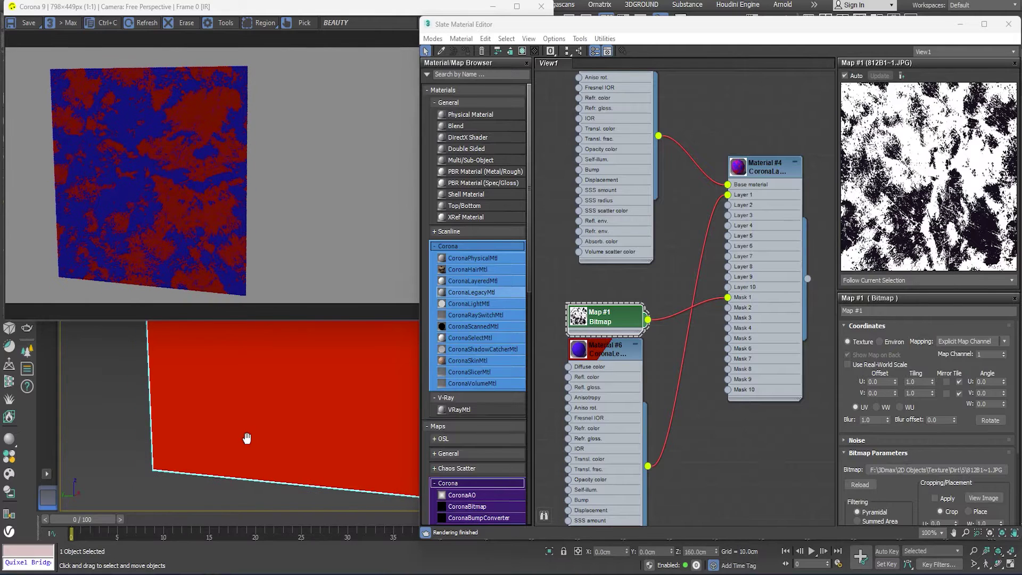
Delete the blue and red CoronaLegacyMtl nodes and dismiss the Corona error message.
scroll(571, 396, down, 2)
click(597, 367)
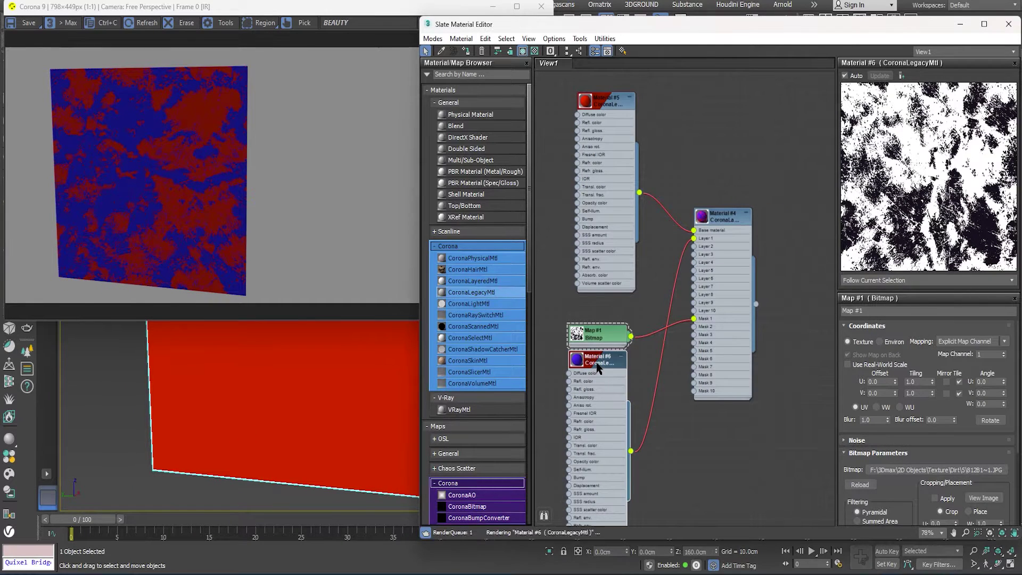
key(Delete)
click(593, 168)
key(Delete)
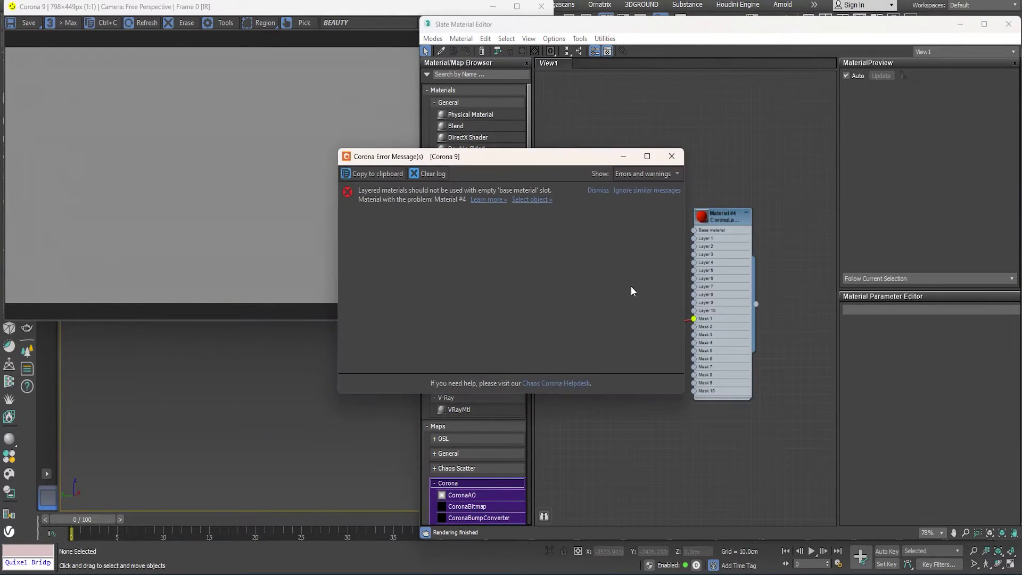
click(639, 190)
click(672, 156)
Undo the accidental deletion of the plane in the viewport.
click(262, 136)
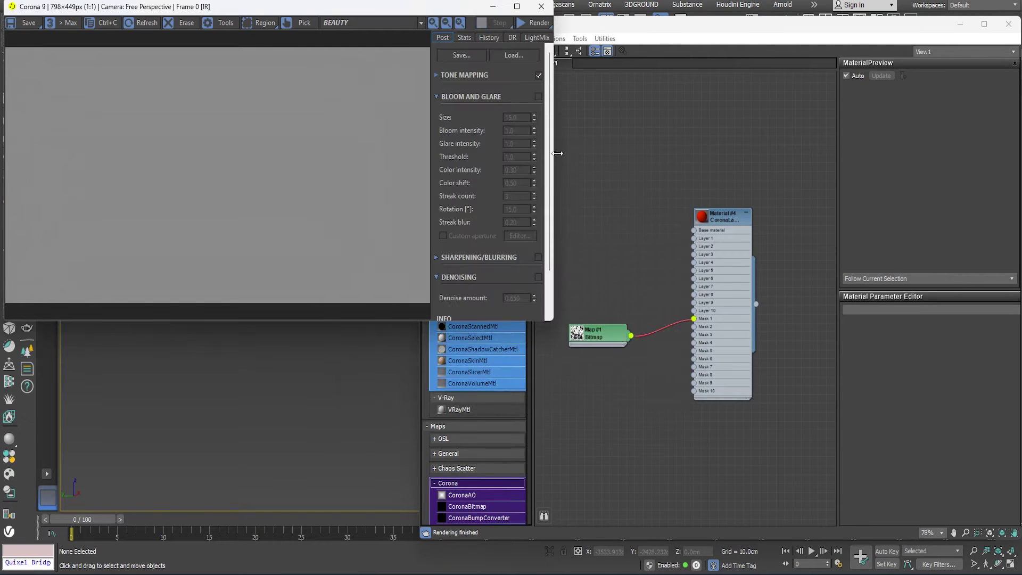
click(255, 376)
key(ctrl+z)
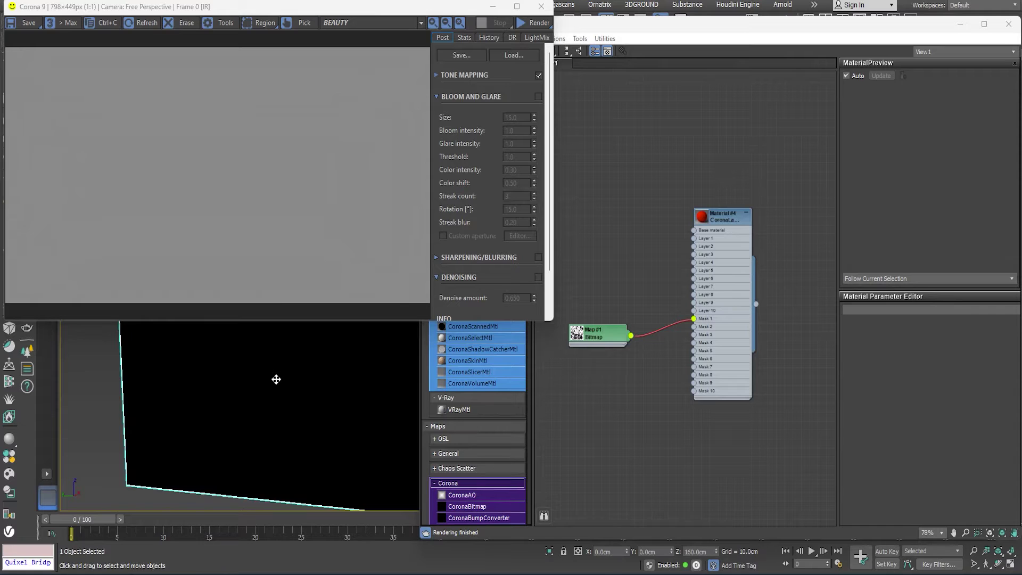
Move the layered material and its mask bitmap beside the two textured physical materials, with the bitmap between them.
scroll(653, 404, down, 3)
middle_drag(654, 404, 705, 465)
scroll(704, 466, down, 2)
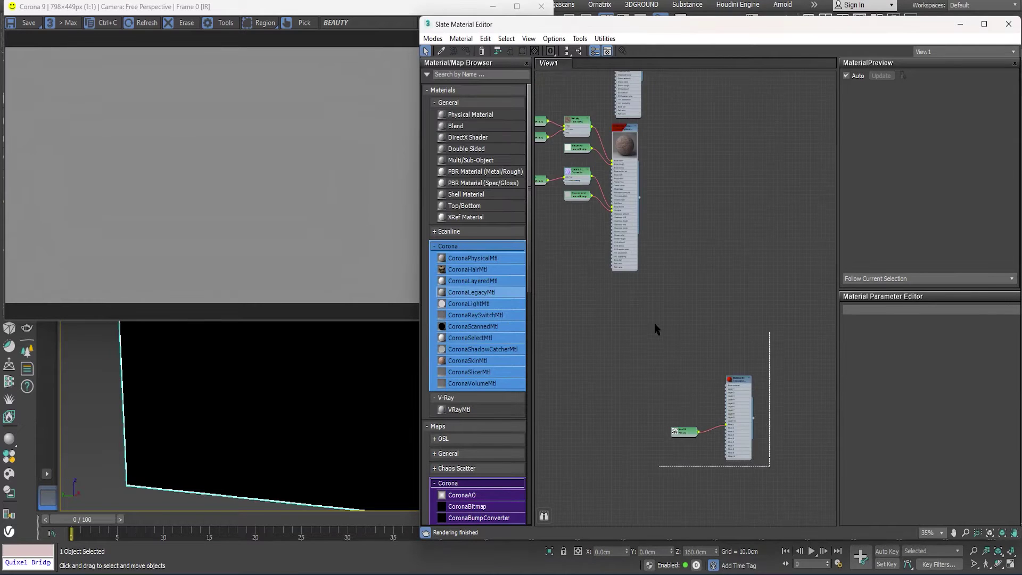
middle_drag(736, 376, 706, 152)
drag(706, 157, 716, 114)
middle_drag(688, 168, 672, 297)
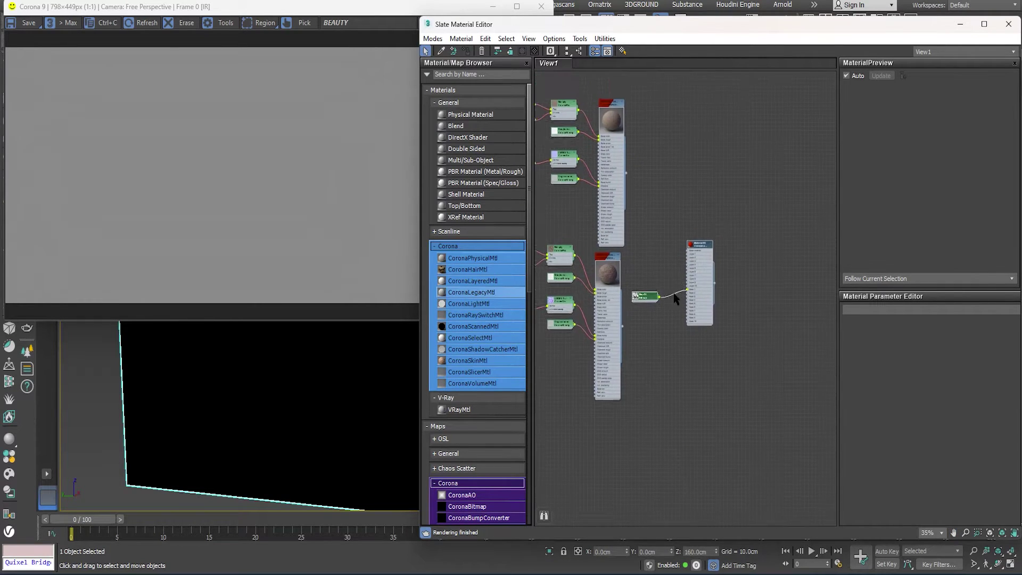
scroll(660, 282, up, 2)
middle_drag(604, 296, 634, 298)
drag(670, 312, 613, 274)
drag(615, 239, 616, 252)
middle_drag(639, 252, 646, 343)
drag(774, 328, 751, 271)
Connect the Fort_Damaged_Floor material to the layered material's Base material slot and assign the layered material to the plane.
click(638, 210)
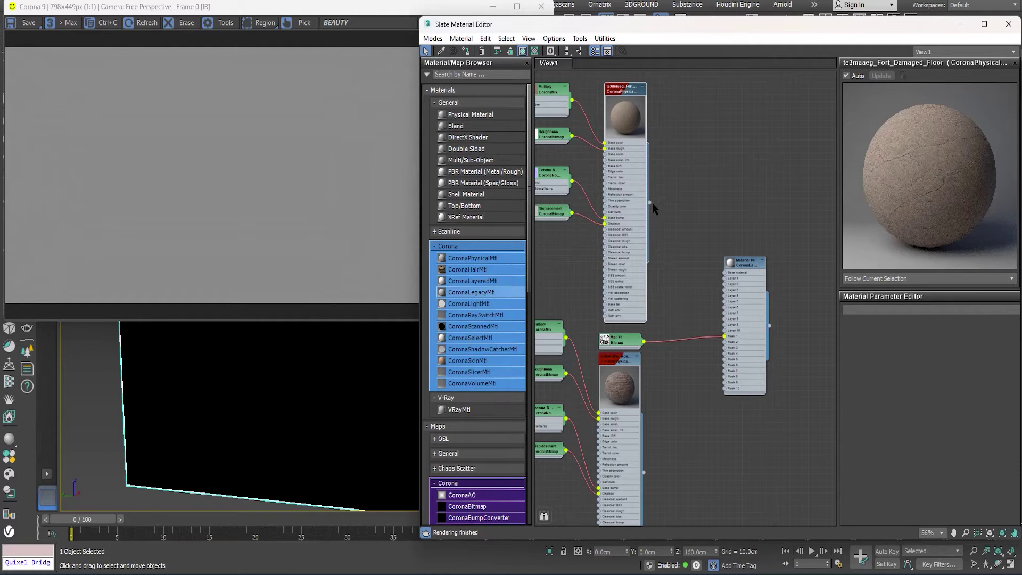
drag(720, 267, 724, 273)
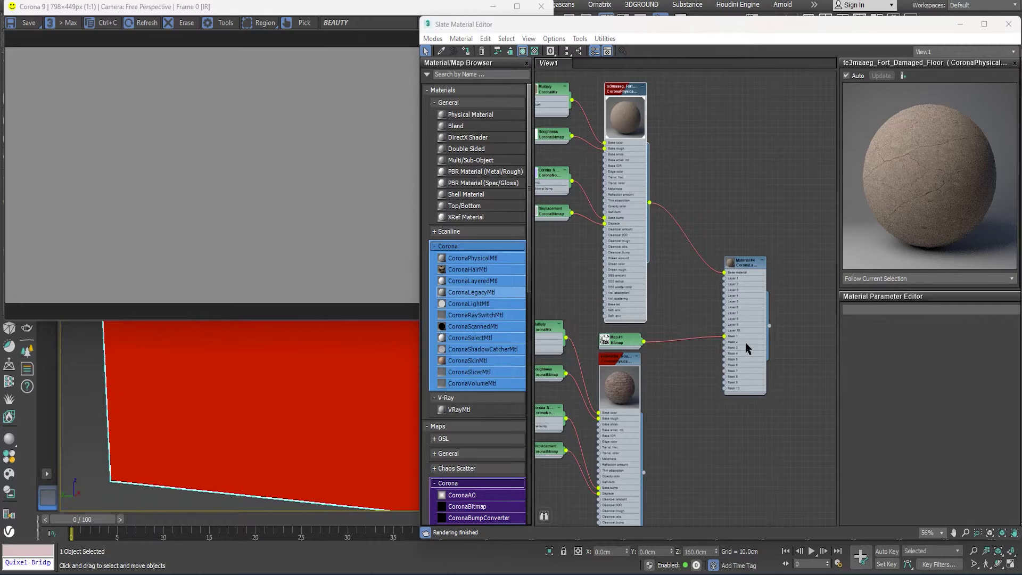
drag(769, 326, 213, 389)
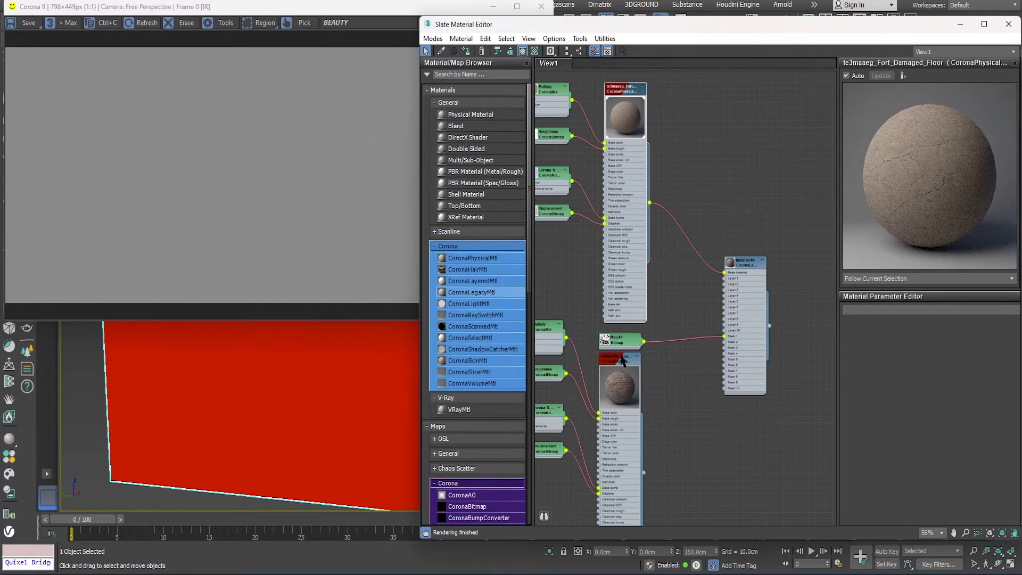
Restart Corona interactive rendering with the plane viewed from an angle.
alt+middle_drag(318, 383, 249, 384)
scroll(290, 383, down, 3)
scroll(290, 383, up, 3)
click(323, 7)
click(524, 23)
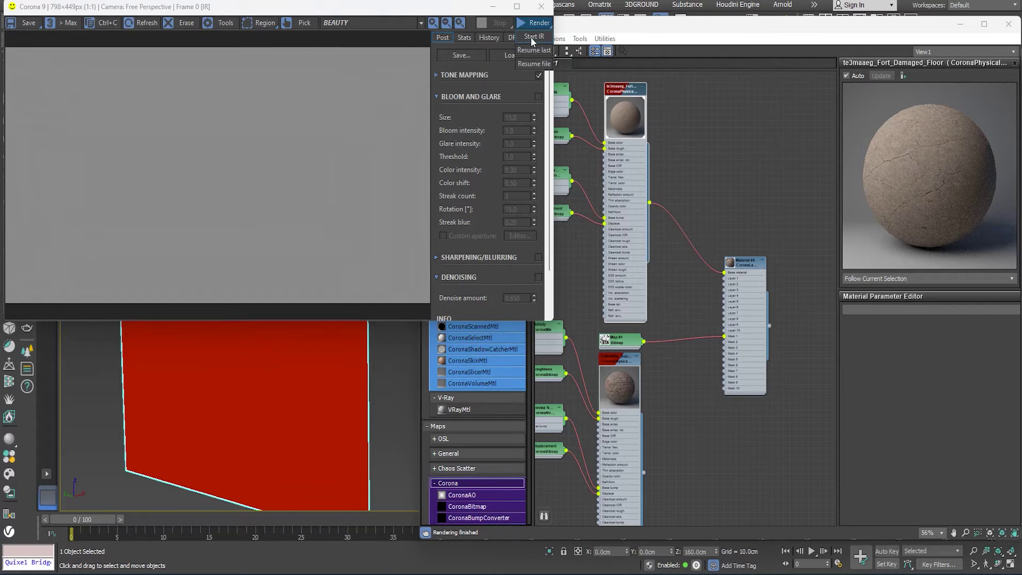
Rotate the plane 90 degrees about its own normal, to X 90, Y 0, Z -90.
middle_drag(257, 428, 301, 419)
key(e)
scroll(313, 413, down, 4)
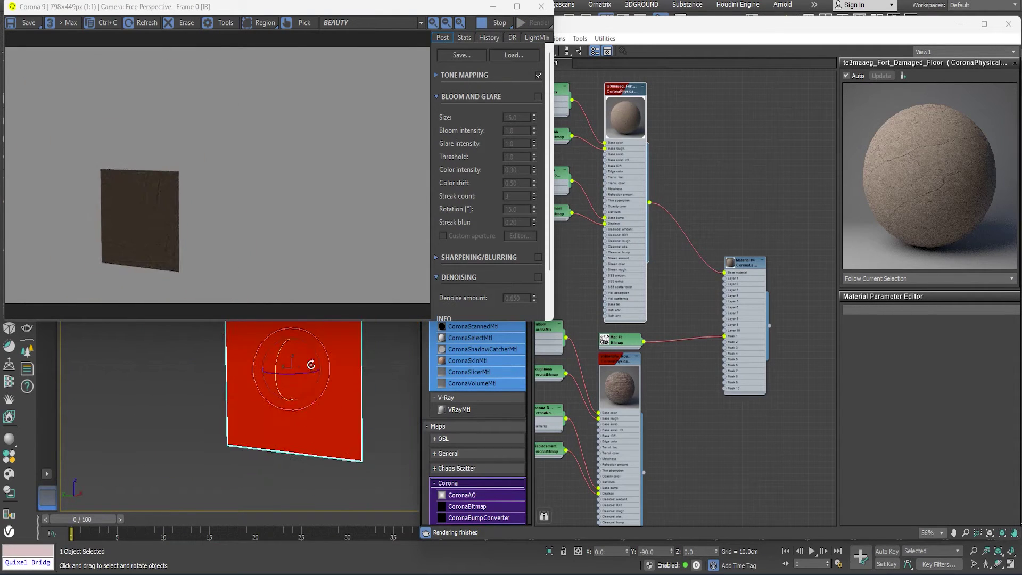
scroll(310, 365, up, 3)
drag(299, 352, 338, 380)
Assign the brick physical material directly to the plane and enlarge the render for inspection.
middle_drag(643, 471, 689, 452)
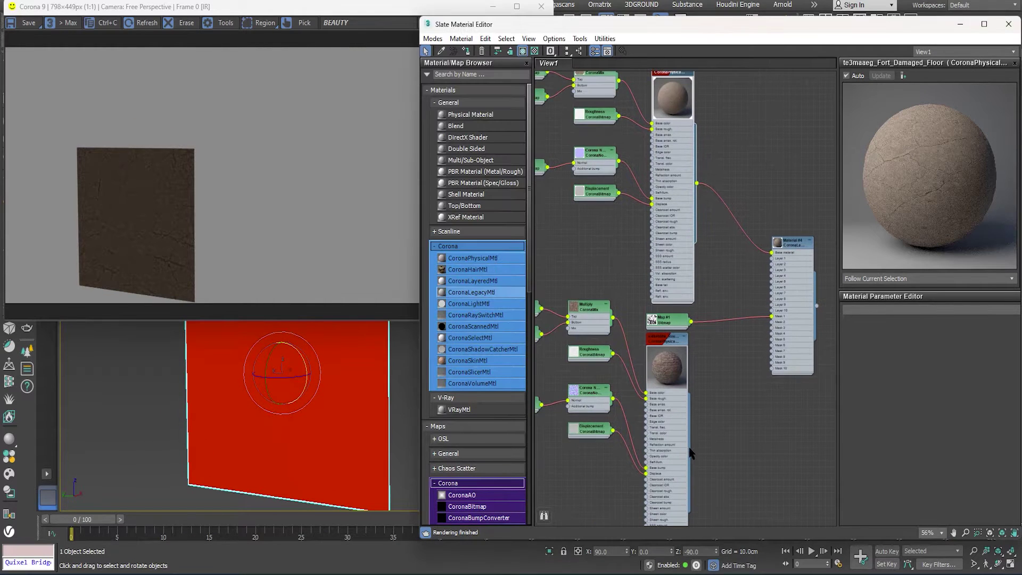
drag(691, 453, 233, 369)
scroll(112, 242, up, 1)
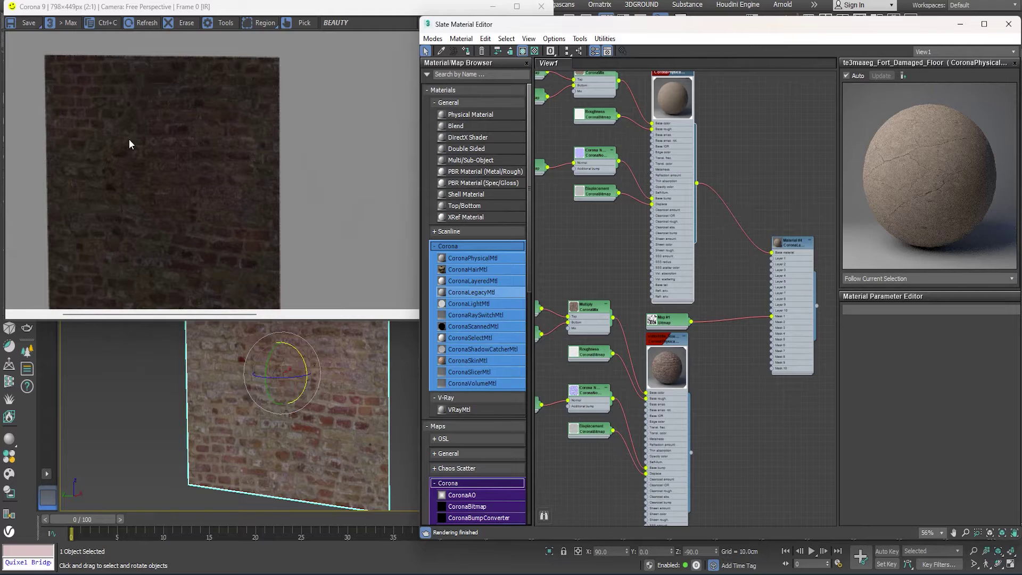
Create a disk-shaped Corona light beside the brick wall plane.
scroll(157, 193, down, 1)
alt+middle_drag(234, 410, 244, 378)
scroll(259, 383, down, 2)
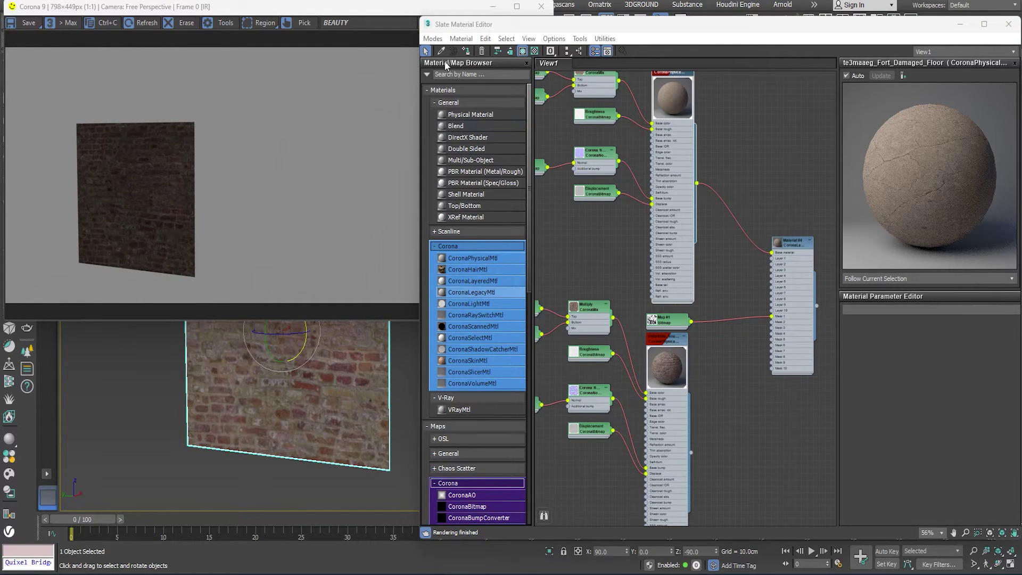
drag(810, 27, 614, 522)
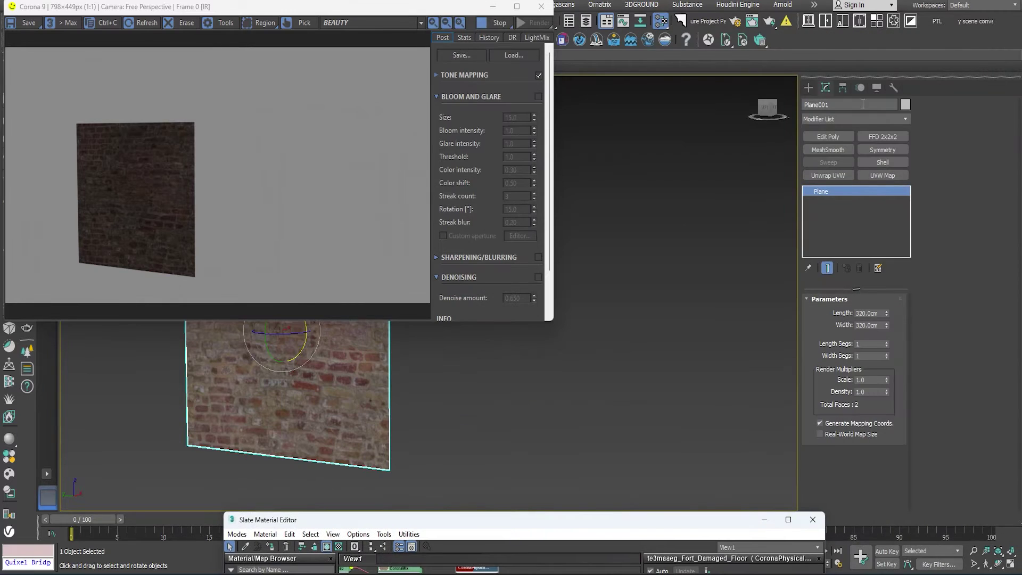
click(808, 87)
click(835, 105)
click(832, 122)
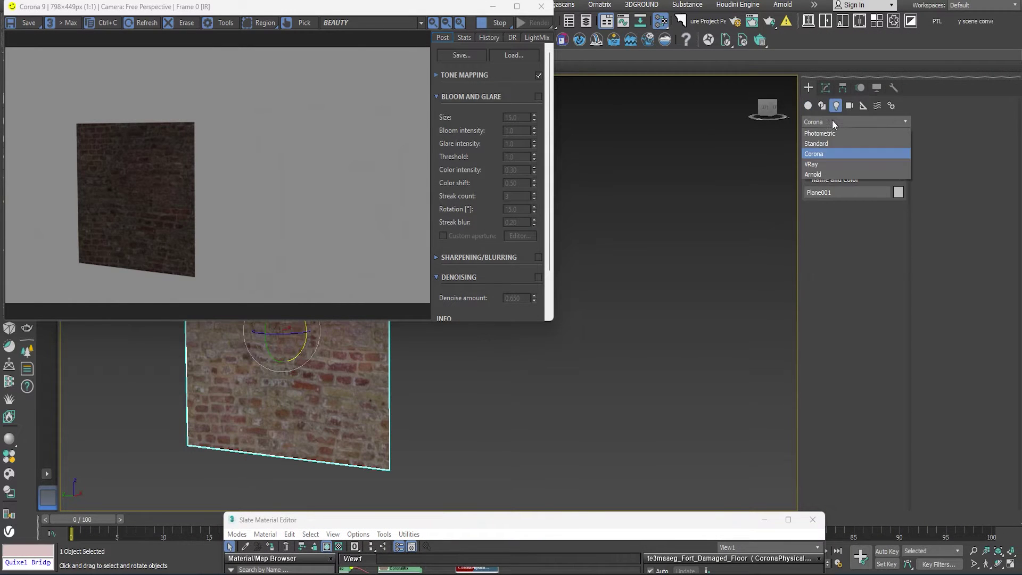
click(827, 152)
click(828, 164)
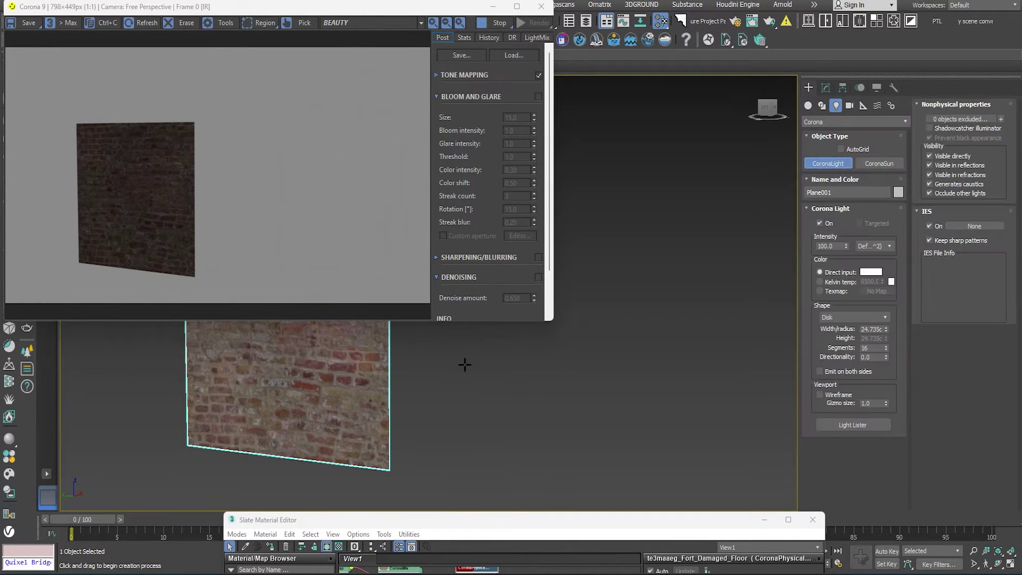
alt+middle_drag(464, 361, 554, 379)
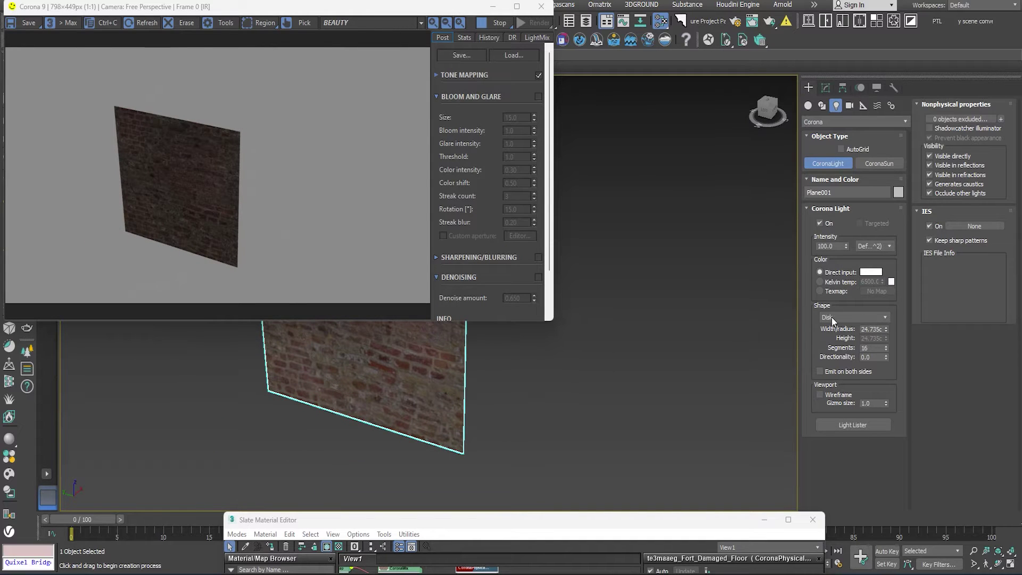
drag(335, 433, 336, 436)
right_click(336, 436)
Move the disk light just above the wall's upper edge, to about X -39, Y 17, Z 331 cm.
middle_drag(370, 442, 554, 298)
key(w)
scroll(449, 372, up, 2)
middle_drag(455, 373, 580, 511)
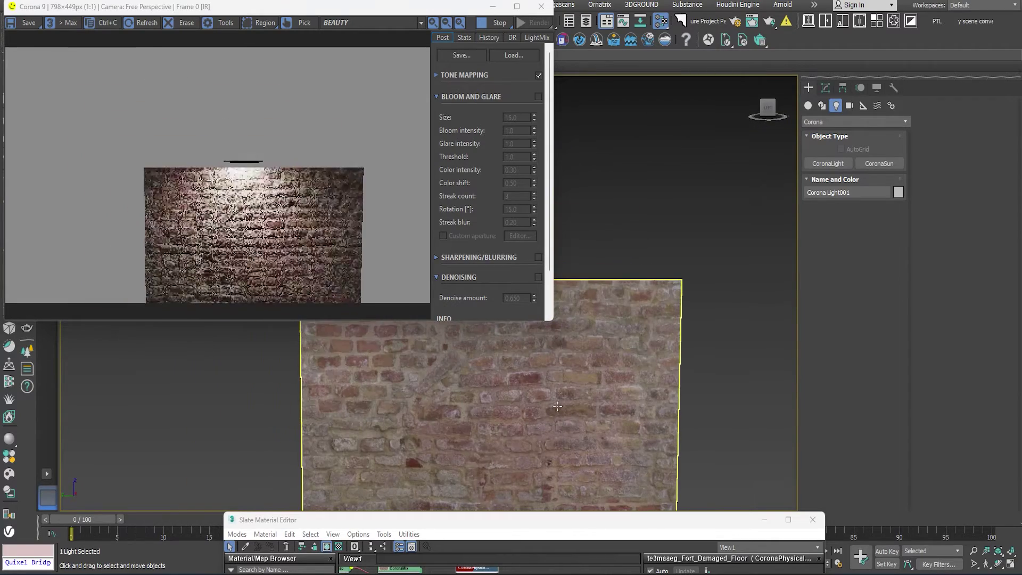
middle_drag(621, 430, 554, 325)
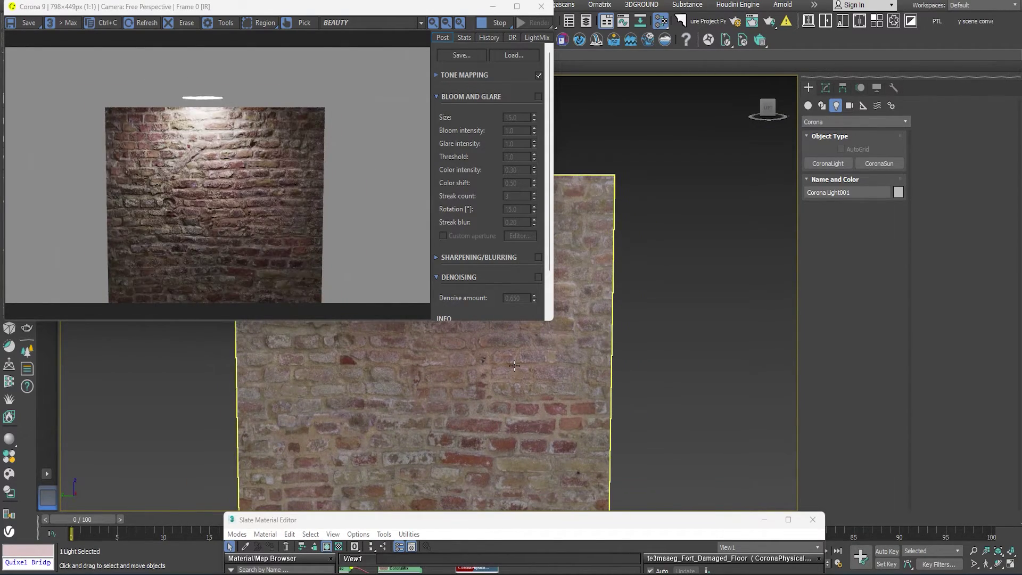
Examine the lit brick material on the wall plane in the interactive render from an angled view.
drag(533, 523, 701, 11)
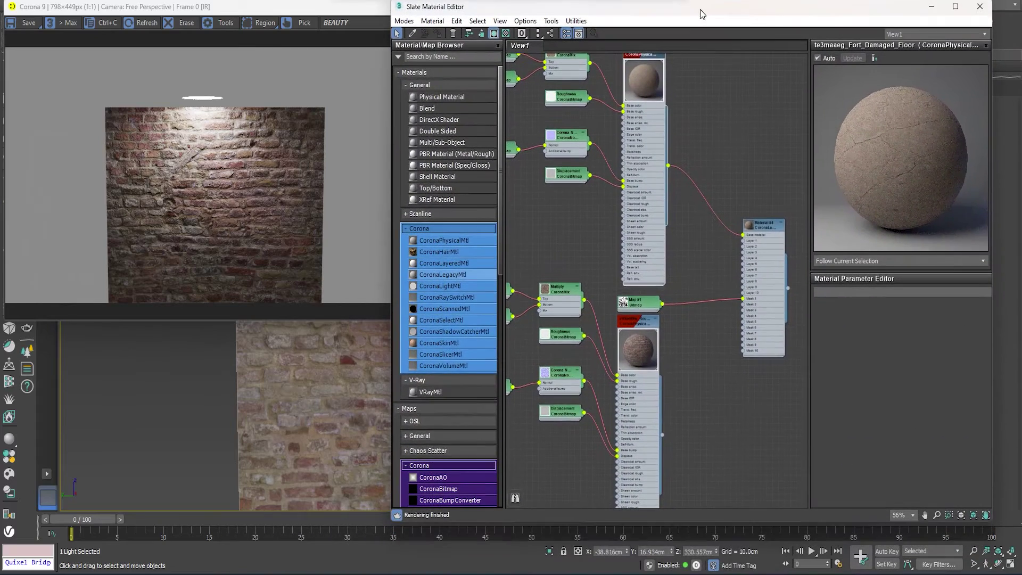
middle_drag(627, 362, 595, 413)
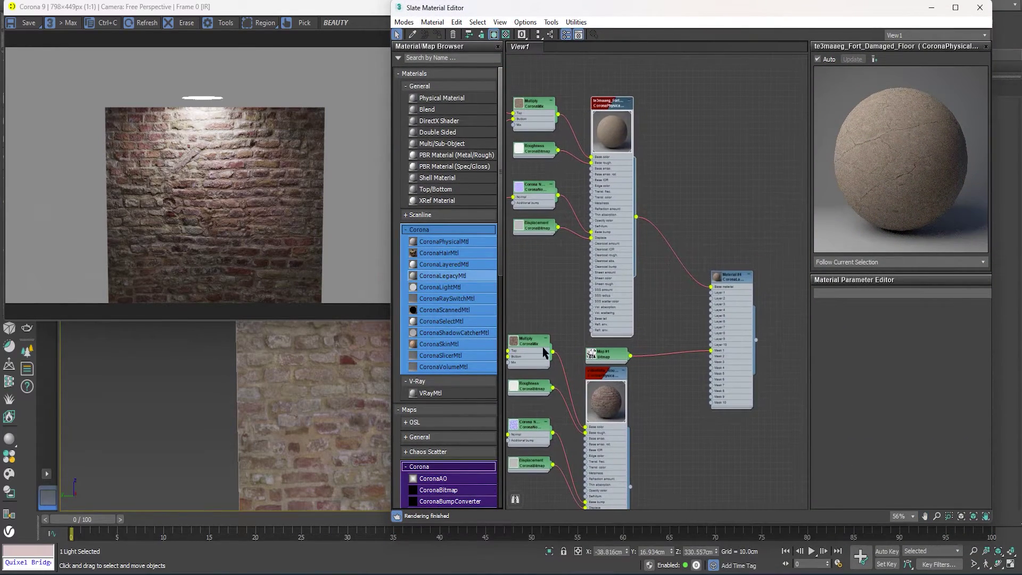
middle_drag(242, 371, 230, 279)
alt+middle_drag(280, 339, 266, 390)
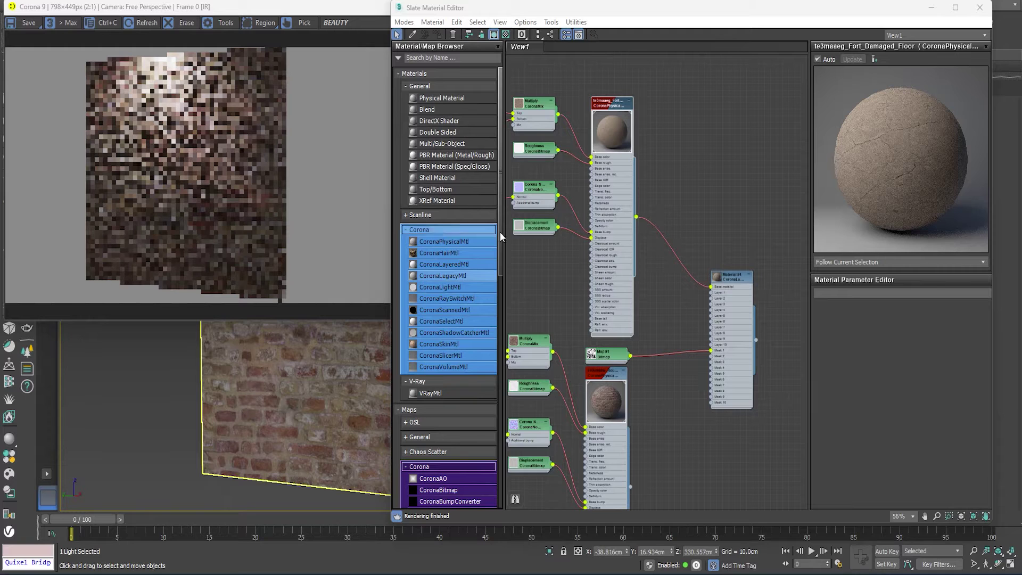
click(710, 238)
middle_drag(662, 206, 677, 231)
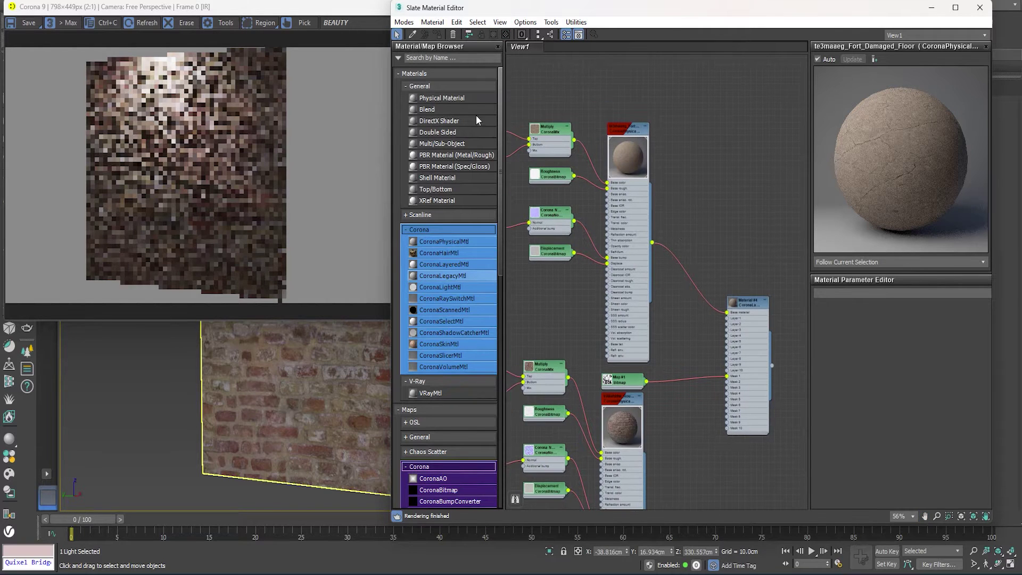
click(358, 11)
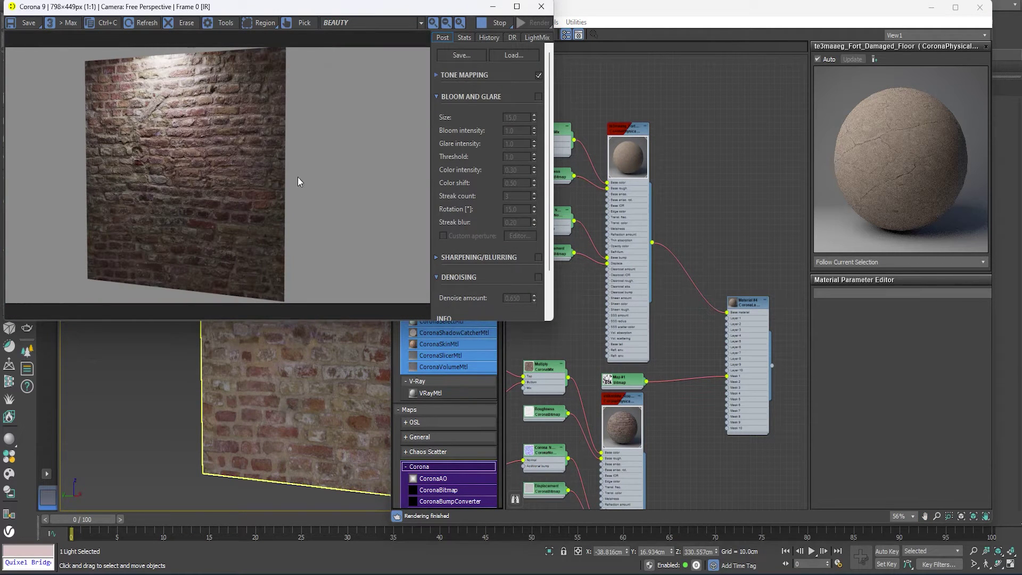
Connect the brick material to the layered material's Layer 1 slot and assign the layered material to the wall plane.
middle_drag(644, 285, 648, 209)
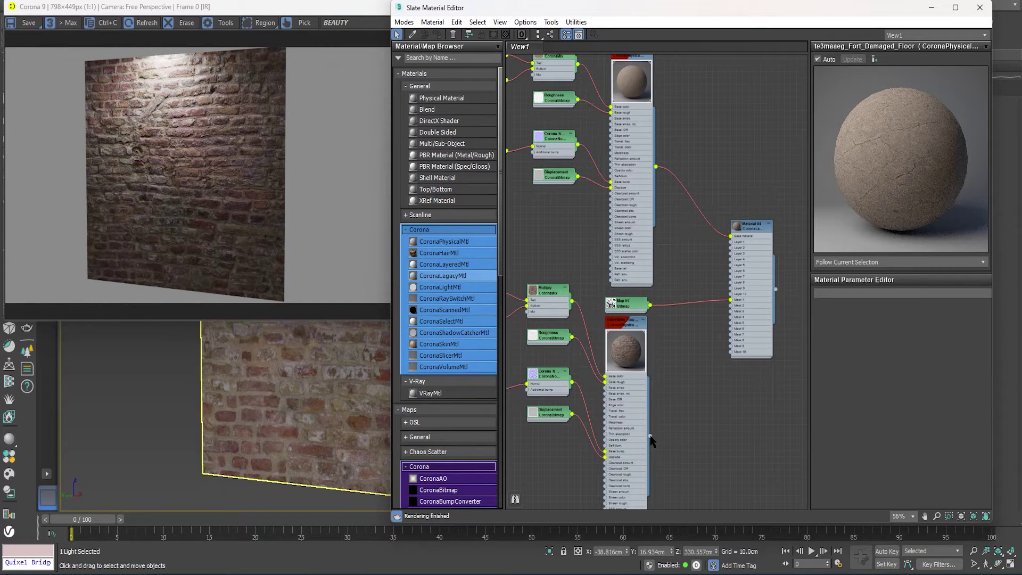
drag(650, 436, 732, 246)
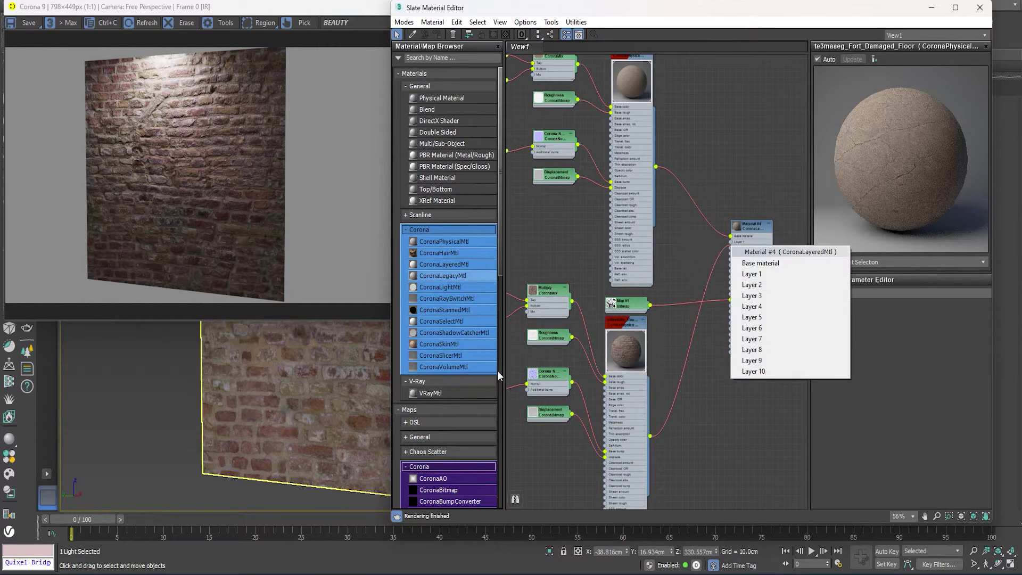
click(756, 274)
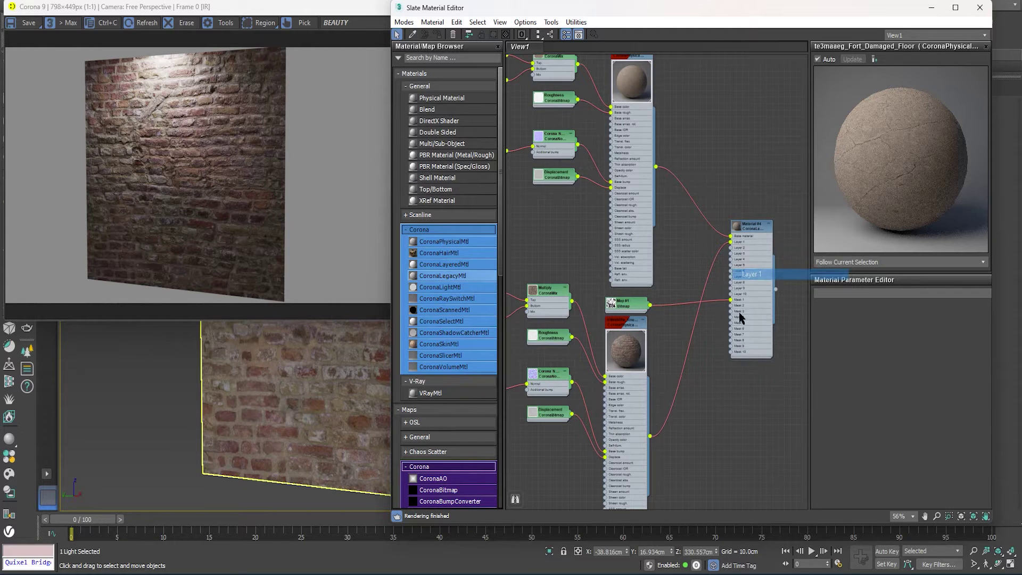
drag(775, 290, 251, 468)
click(217, 193)
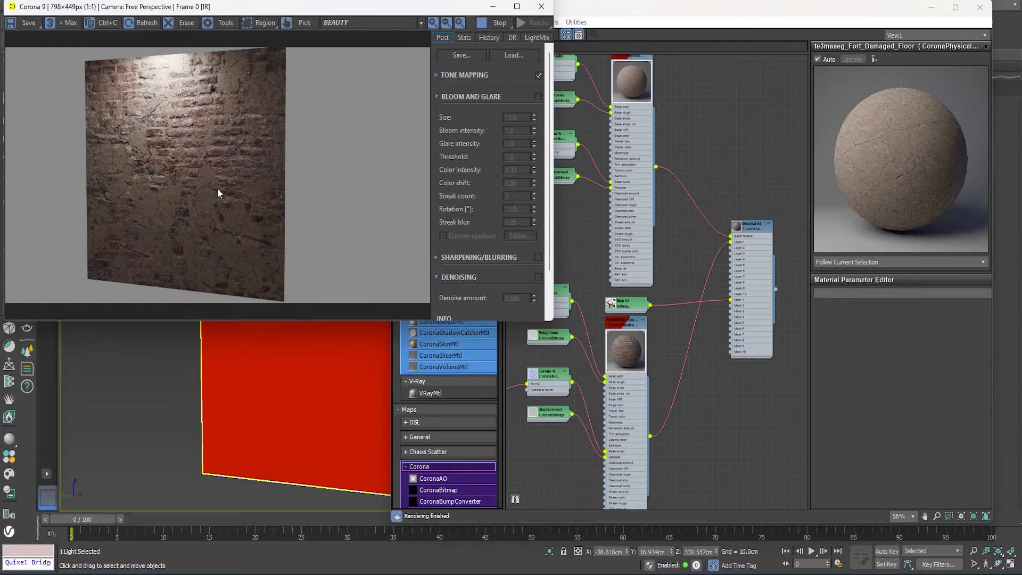
scroll(190, 201, up, 1)
scroll(190, 201, down, 1)
scroll(234, 260, up, 2)
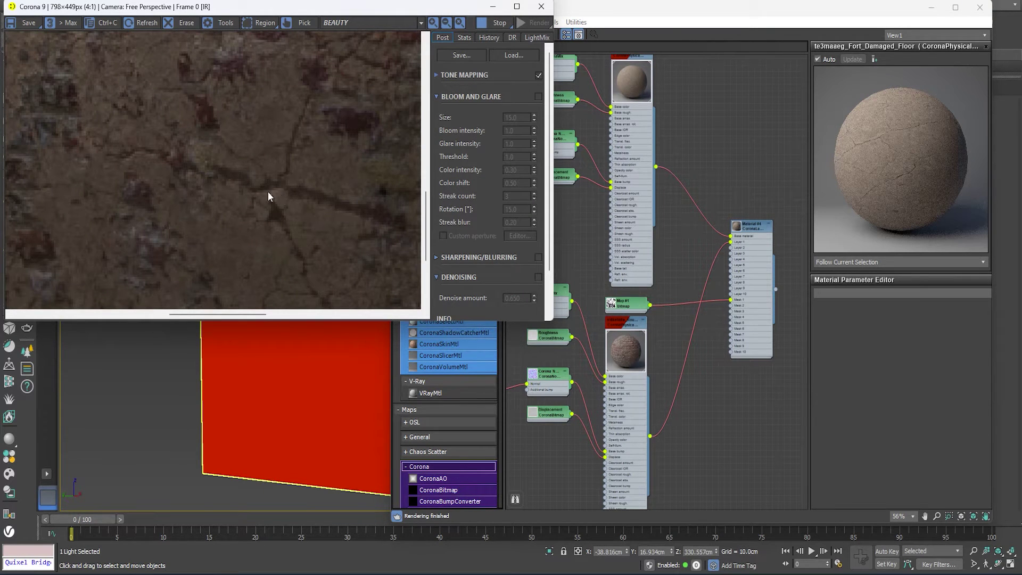
Assign the Fort_Damaged_Floor material directly to the wall plane and check its scale in the render.
drag(656, 167, 291, 405)
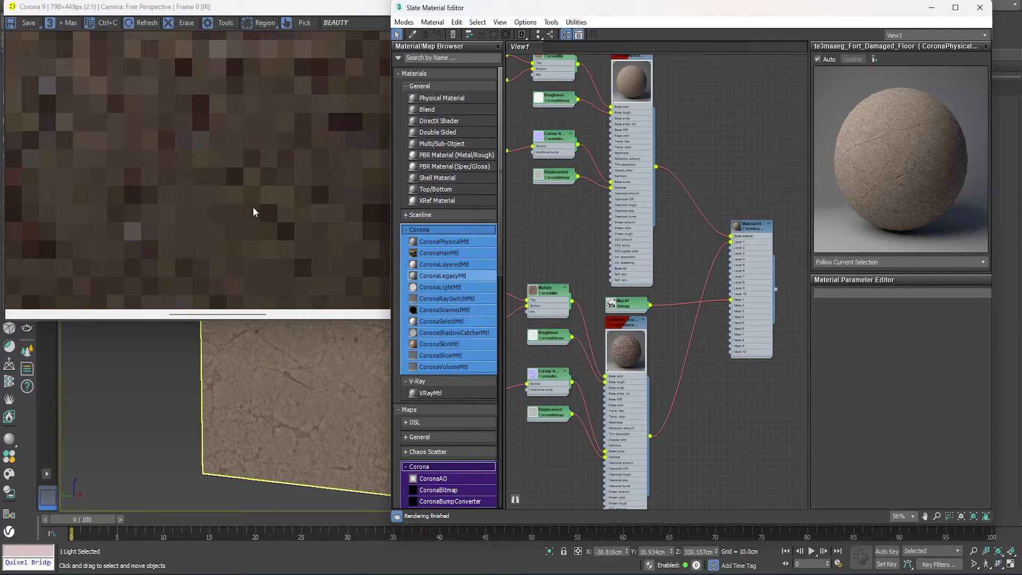
click(253, 207)
scroll(264, 210, down, 1)
scroll(263, 210, up, 1)
scroll(224, 219, down, 1)
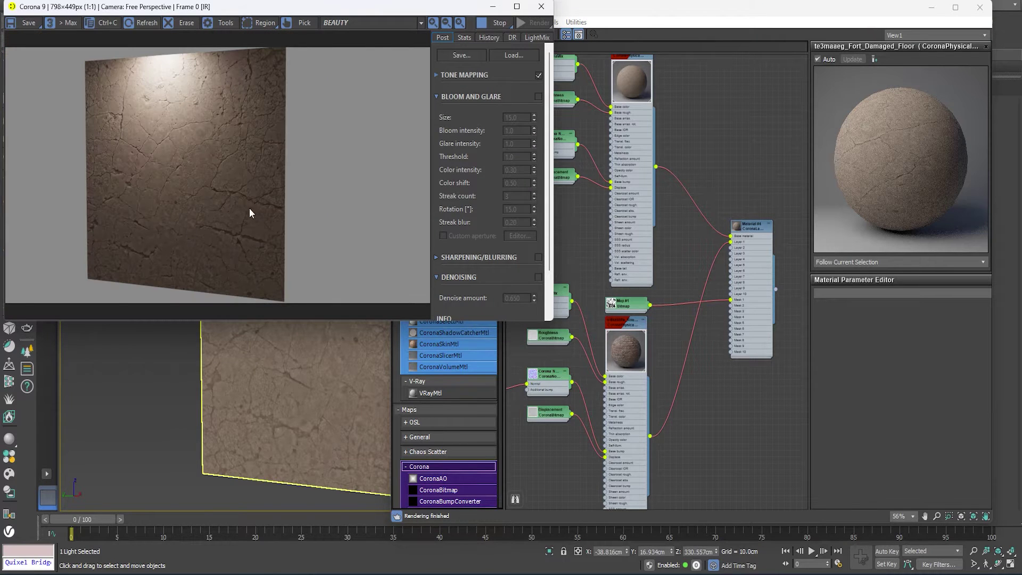
Set the U and V tiling of the damaged-floor material's Albedo bitmap to 3.
middle_drag(612, 282, 736, 354)
click(670, 154)
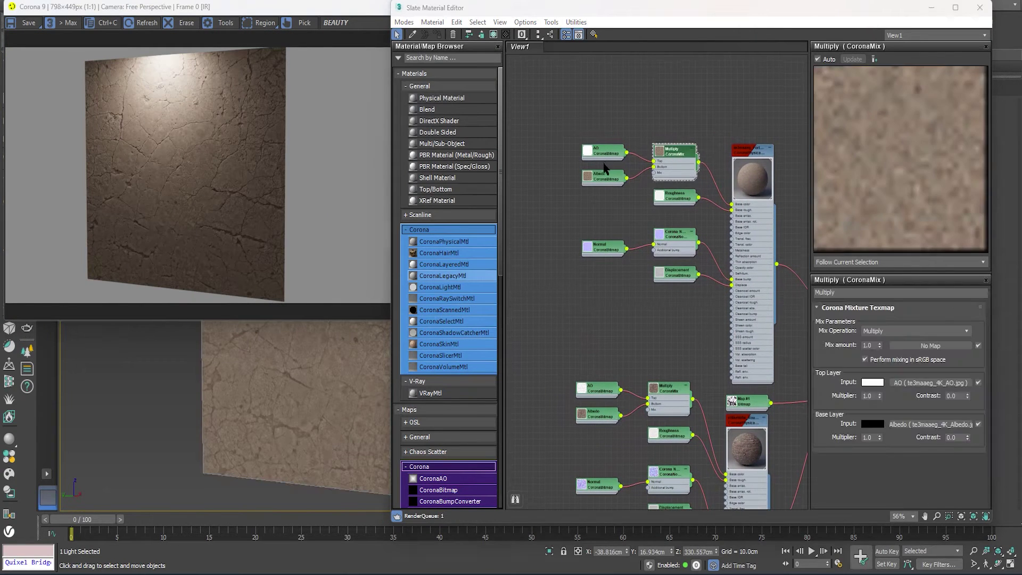
click(605, 175)
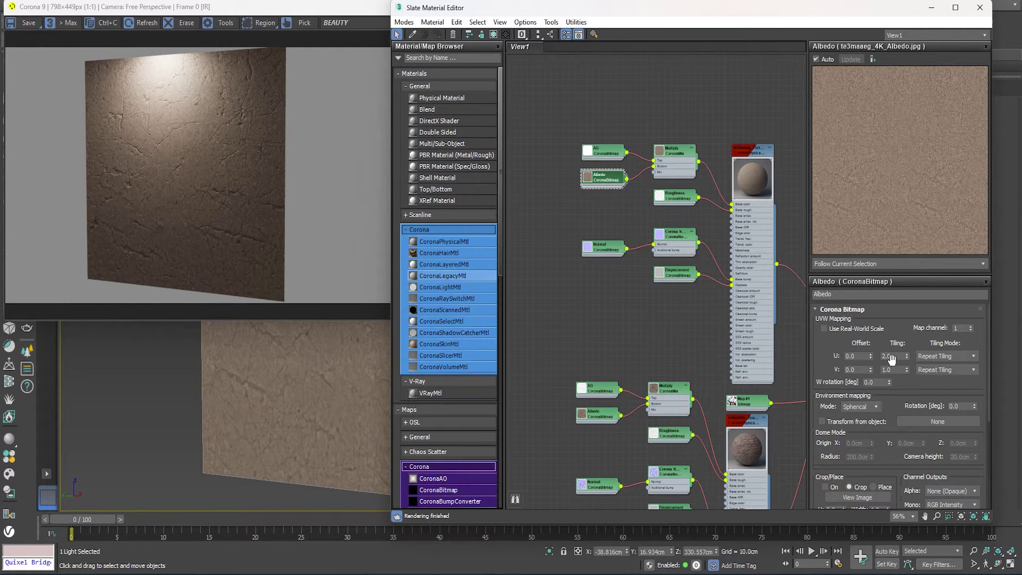
text(3)
key(Tab)
text(3)
key(Return)
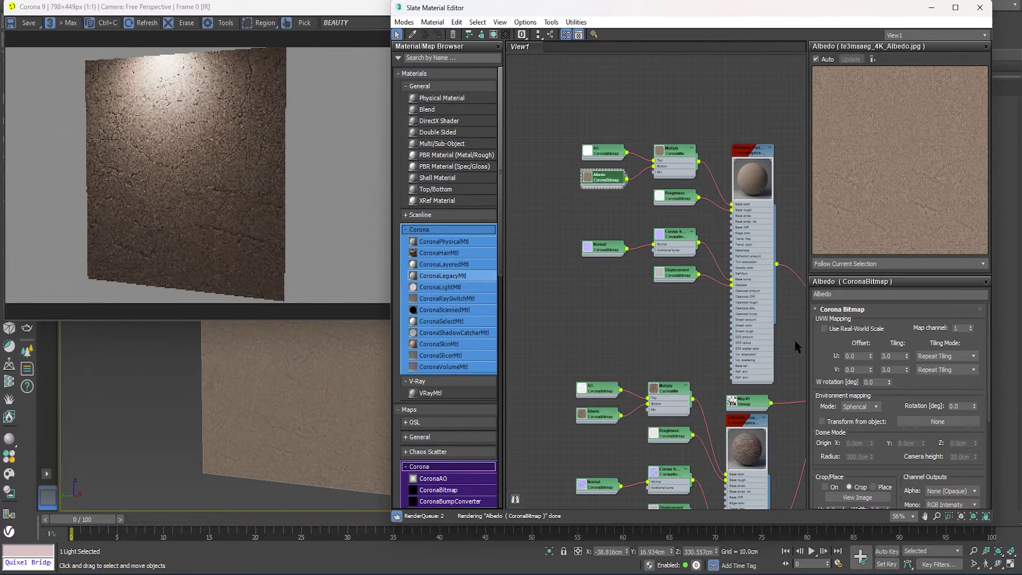
Set the U and V tiling of the damaged-floor material's AO, Roughness and Normal bitmaps to 3.
click(600, 155)
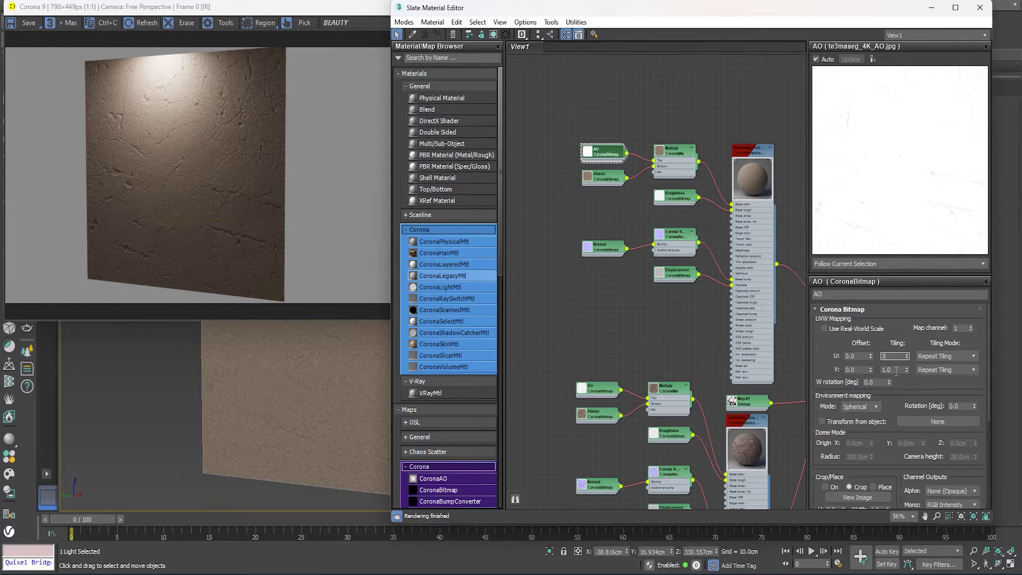
click(675, 196)
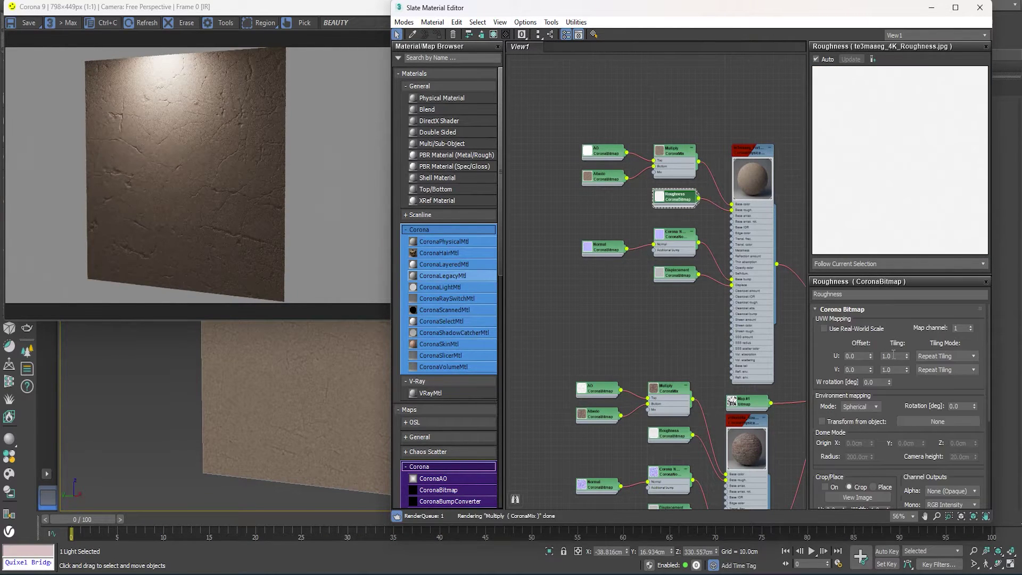
click(601, 247)
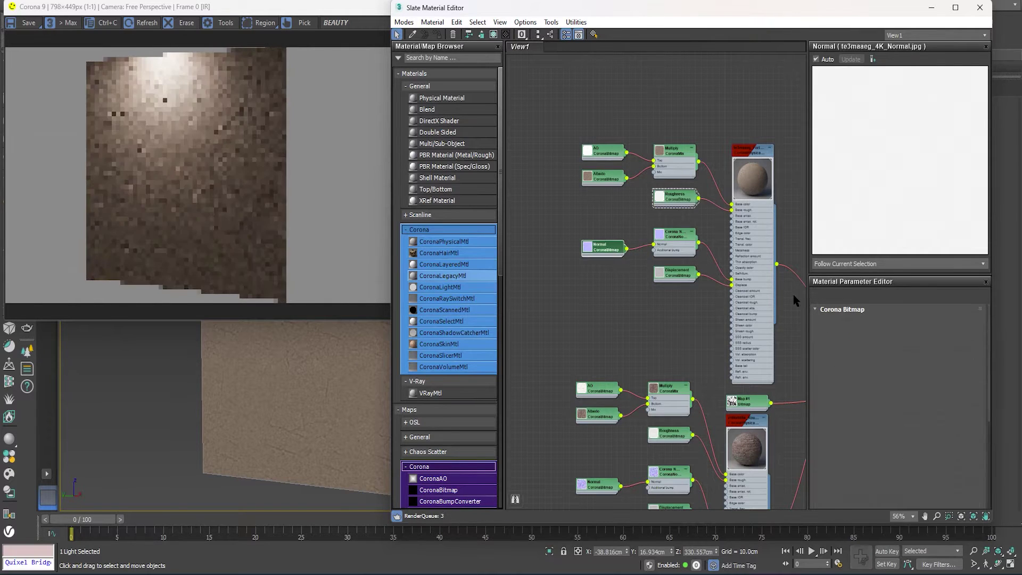
double_click(892, 356)
text(3)
double_click(888, 369)
text(3)
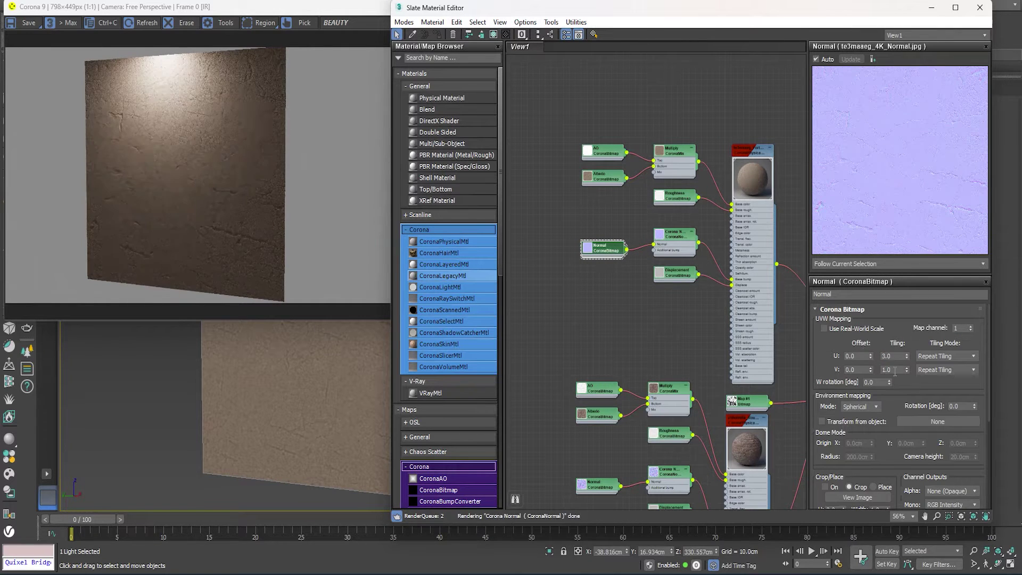
Set the U and V tiling of the damaged-floor material's Displacement bitmap to 3.
click(678, 277)
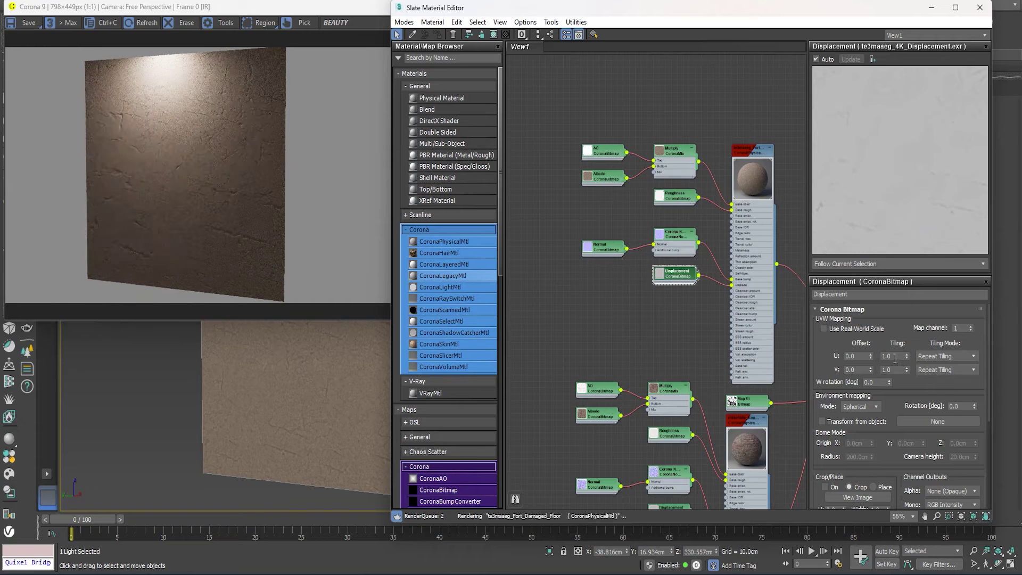
double_click(884, 370)
text(3)
key(Return)
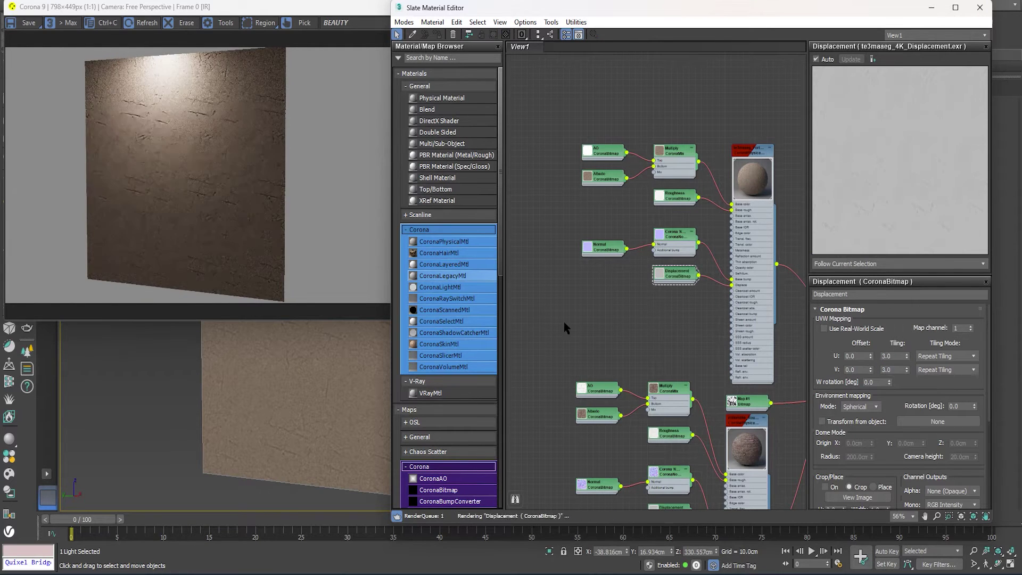
scroll(216, 194, up, 1)
scroll(213, 197, down, 1)
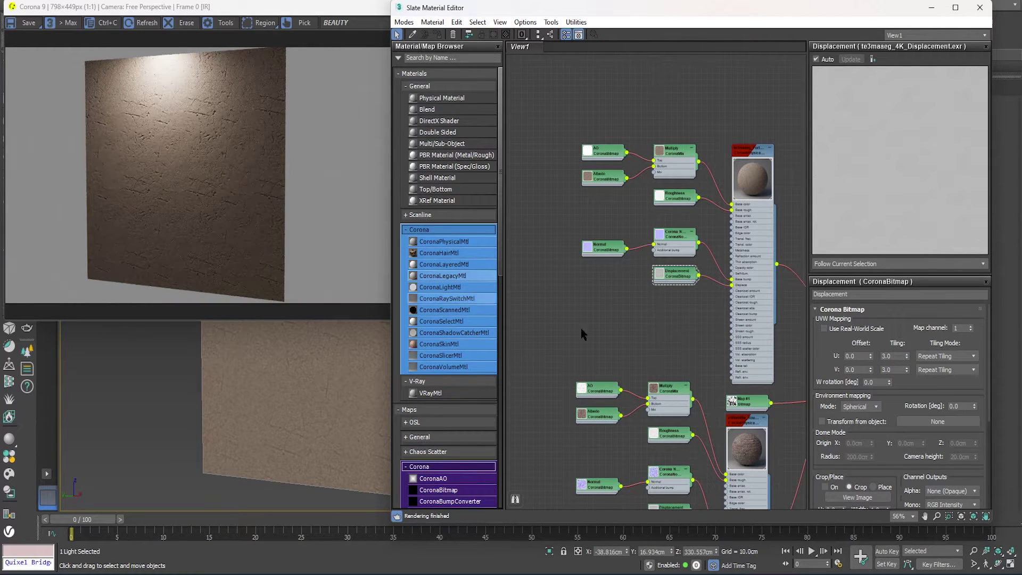
Assign the layered material to the wall plane again and inspect the blended surface in the render.
middle_drag(582, 336, 584, 286)
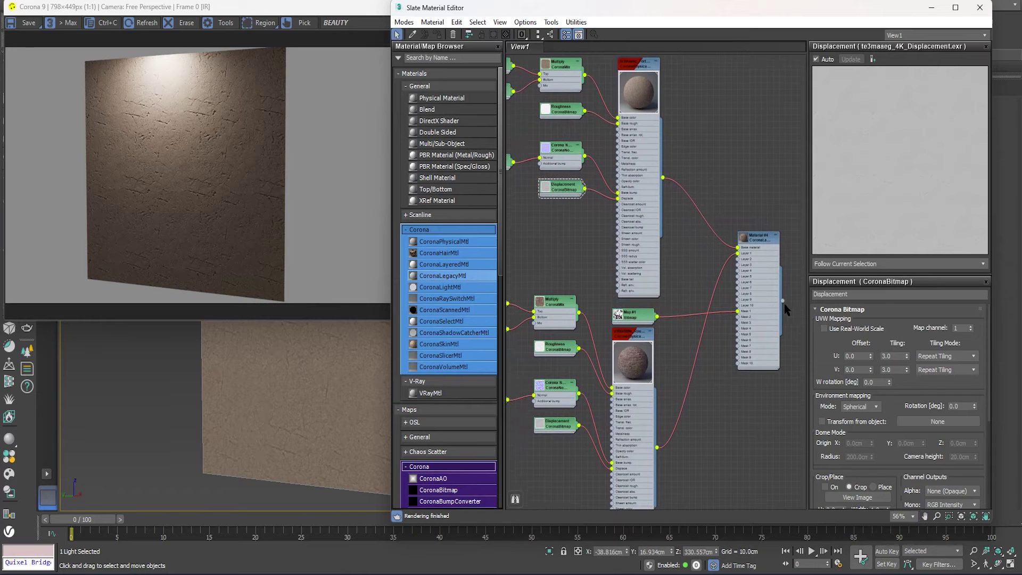
drag(795, 326, 349, 411)
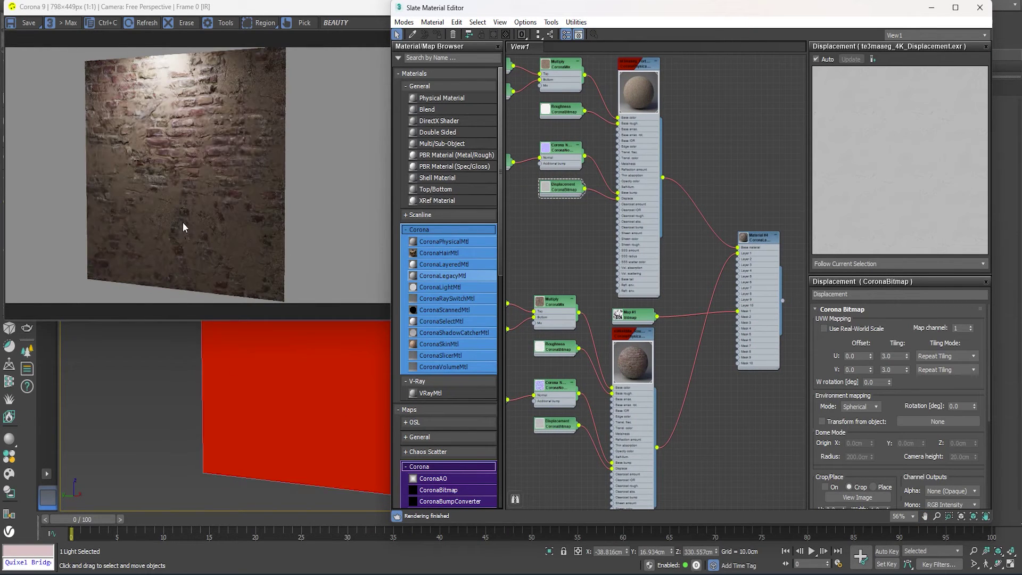
scroll(191, 227, up, 1)
middle_drag(166, 165, 190, 236)
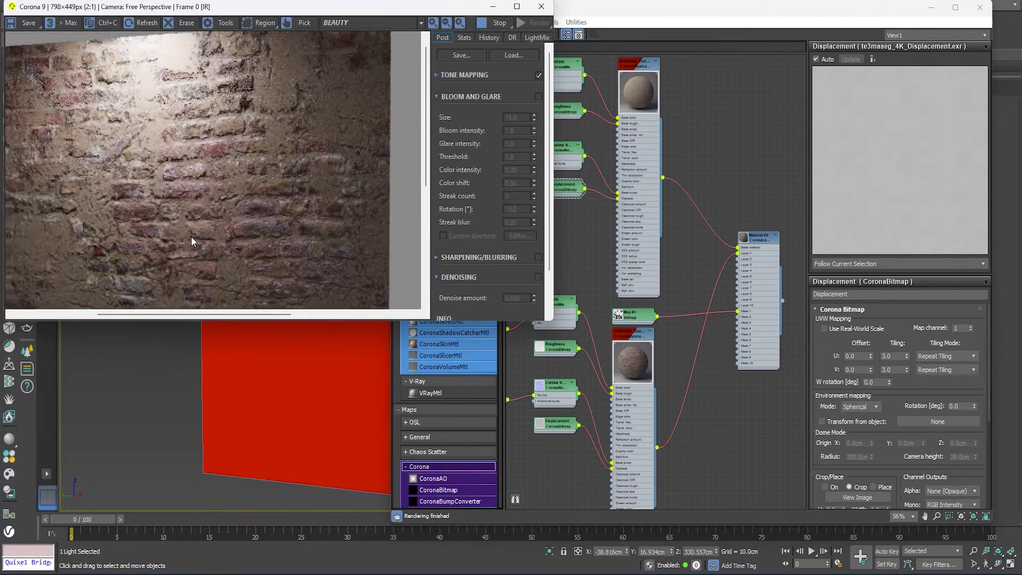
scroll(286, 190, down, 1)
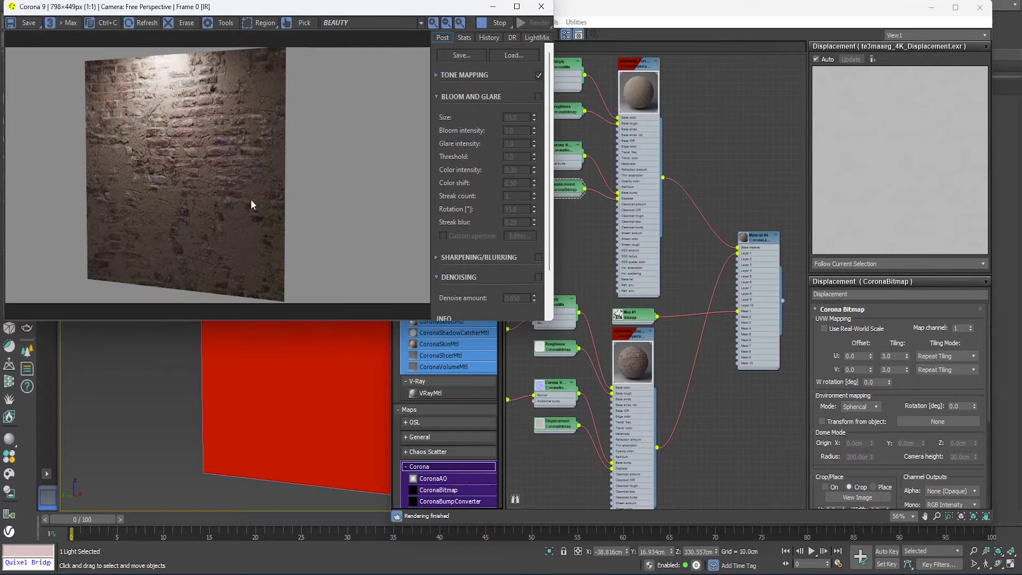
Add a CoronaDisplacementMod modifier to the wall plane.
drag(673, 19, 483, 445)
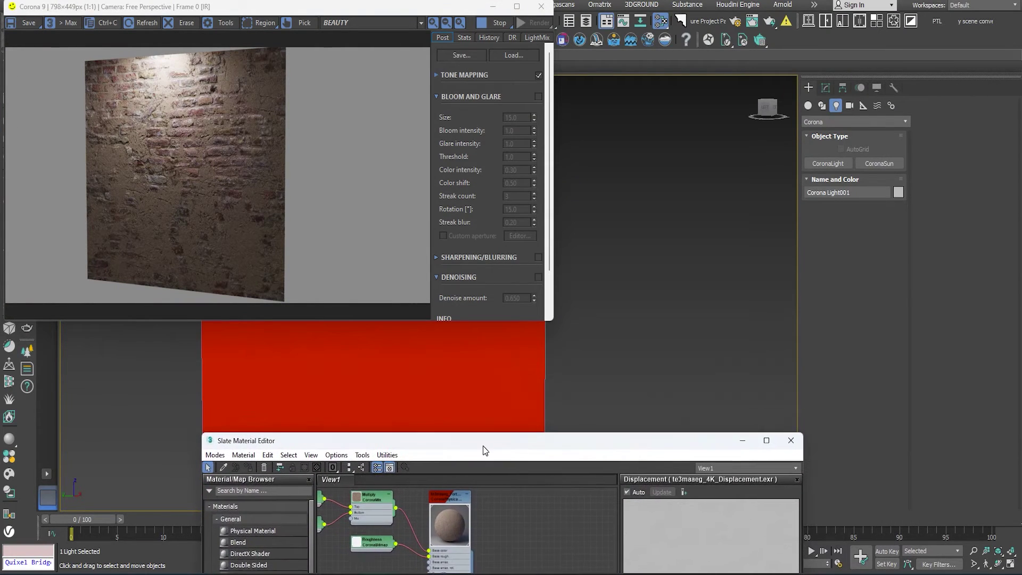
click(826, 88)
click(892, 122)
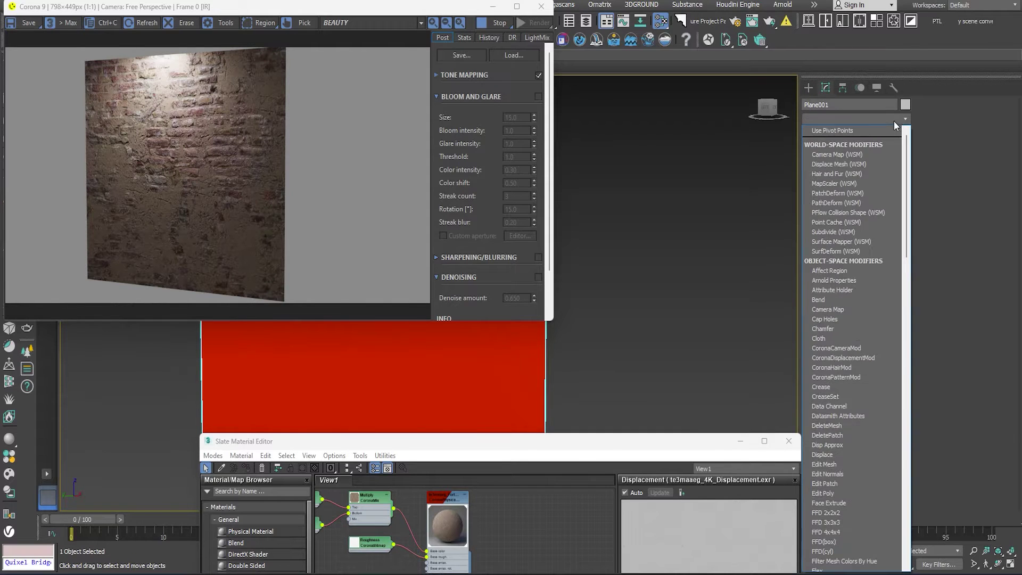
scroll(888, 194, down, 5)
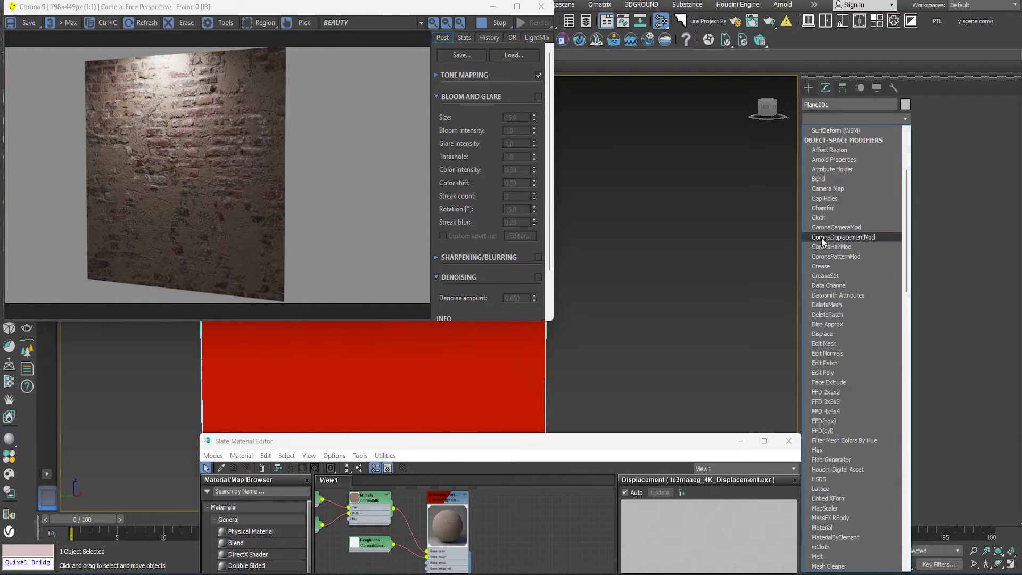
click(866, 237)
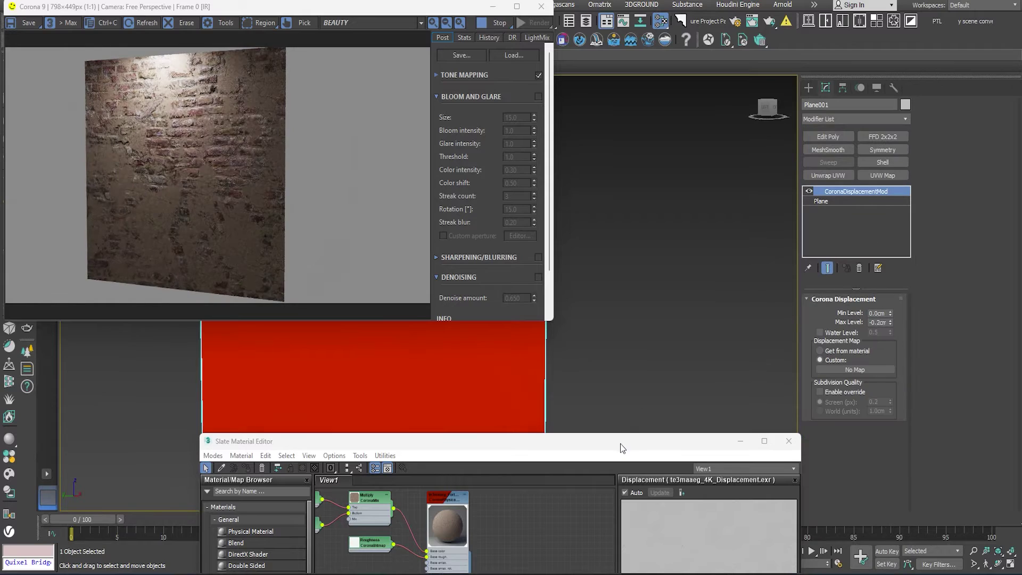
Assign the dirt mask bitmap as an instance to the displacement modifier's custom map.
drag(621, 443, 595, 64)
scroll(549, 359, up, 3)
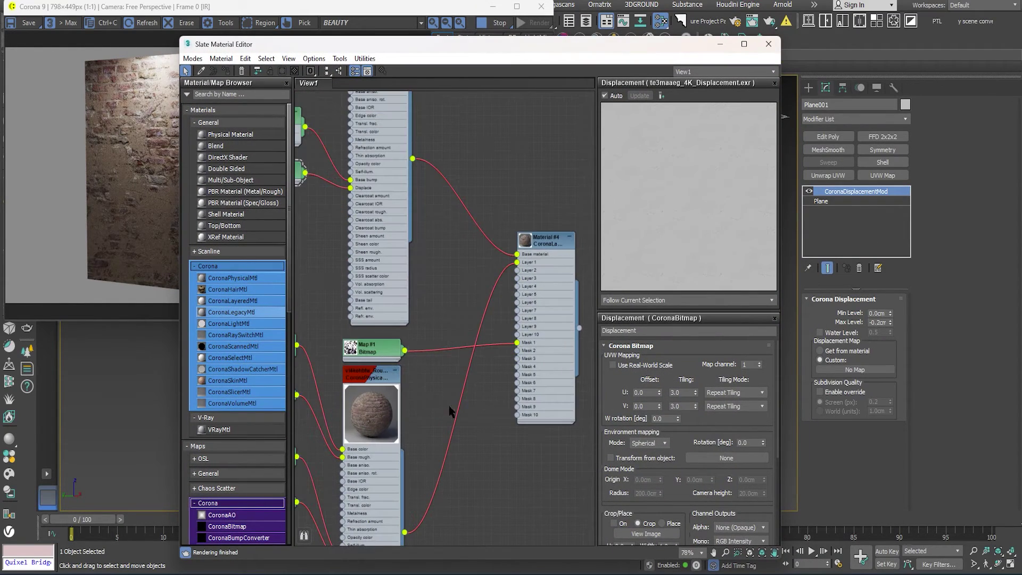
double_click(378, 354)
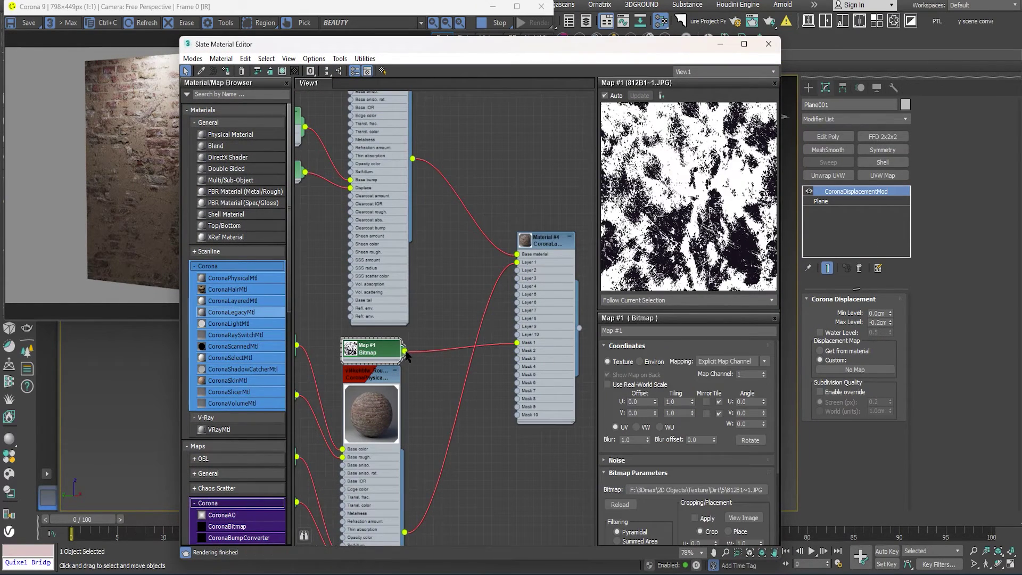
drag(406, 353, 850, 371)
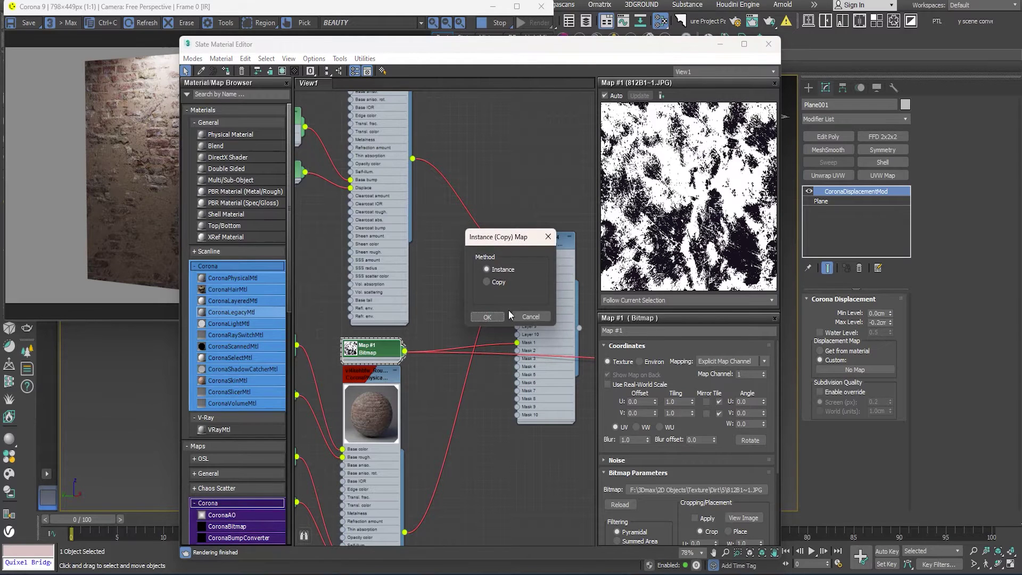
click(479, 320)
drag(394, 43, 379, 337)
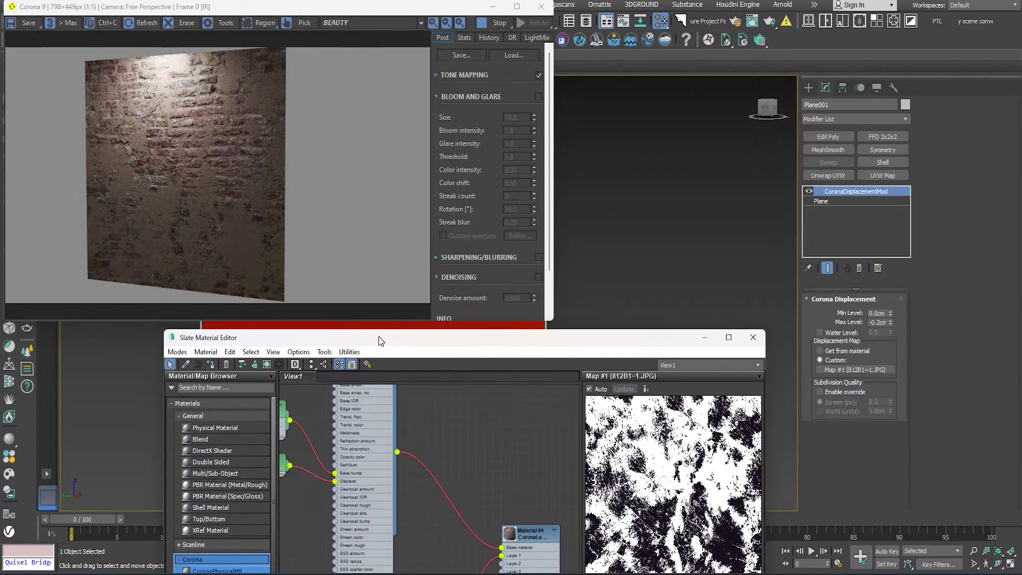
Try a displacement Max Level of -1 cm on the wall plane and check the relief in the render.
scroll(158, 159, up, 1)
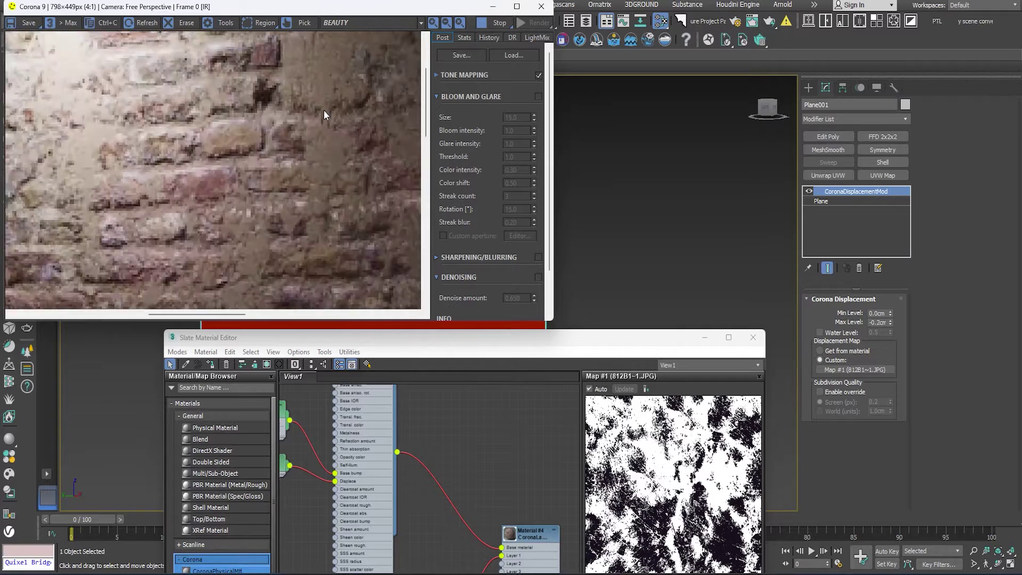
scroll(323, 112, up, 1)
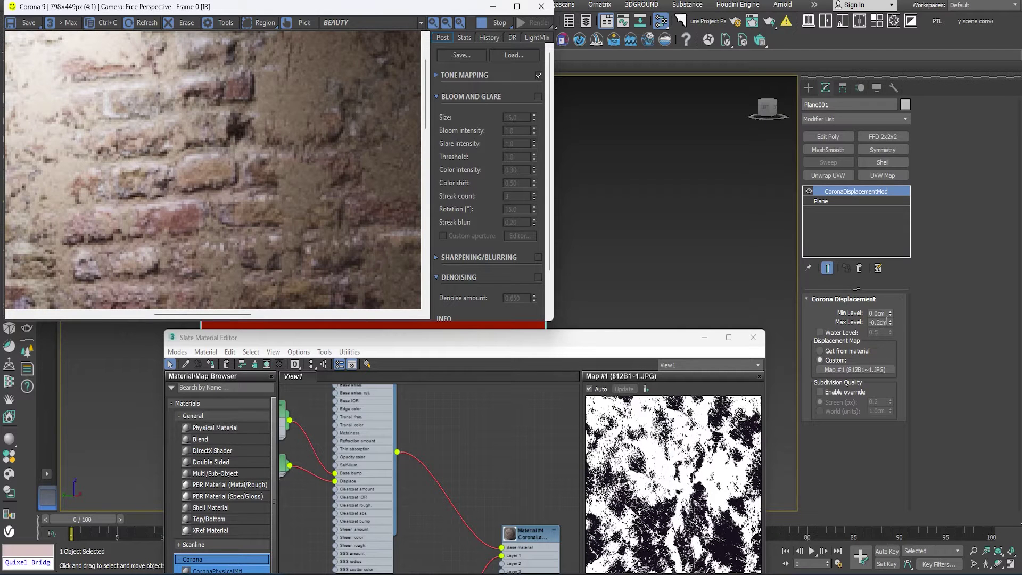
double_click(879, 322)
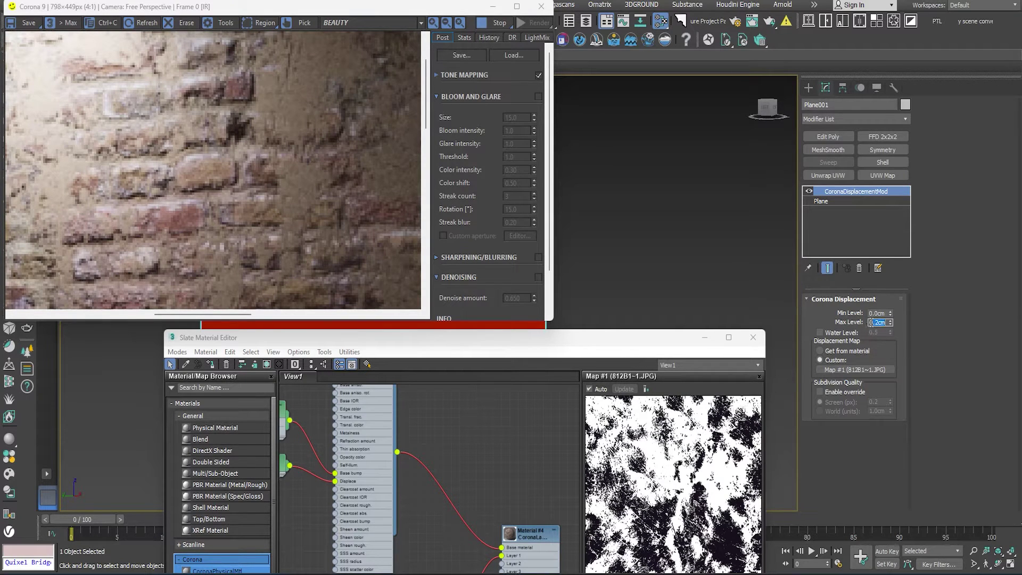
text(-1)
key(Return)
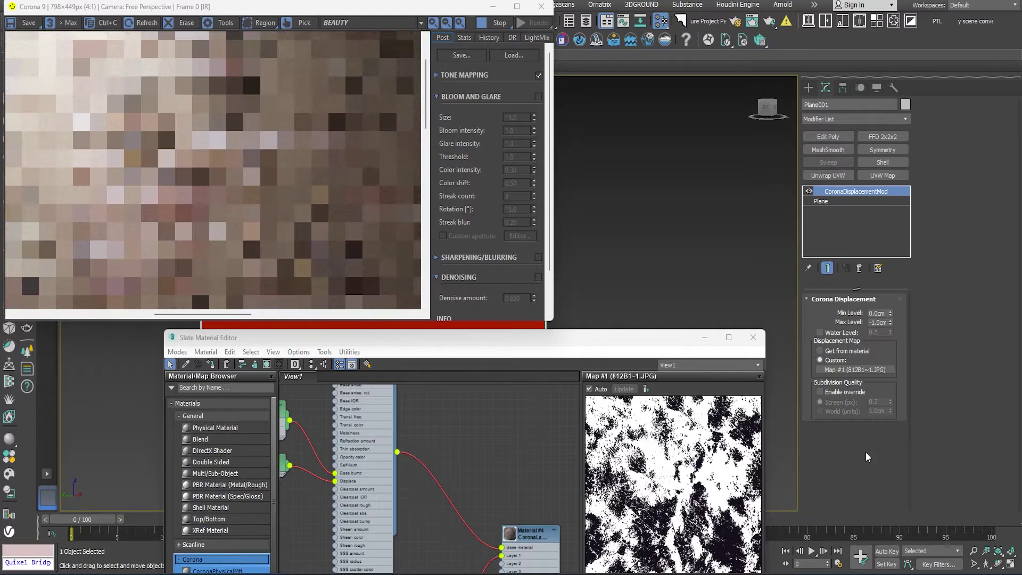
scroll(295, 231, down, 1)
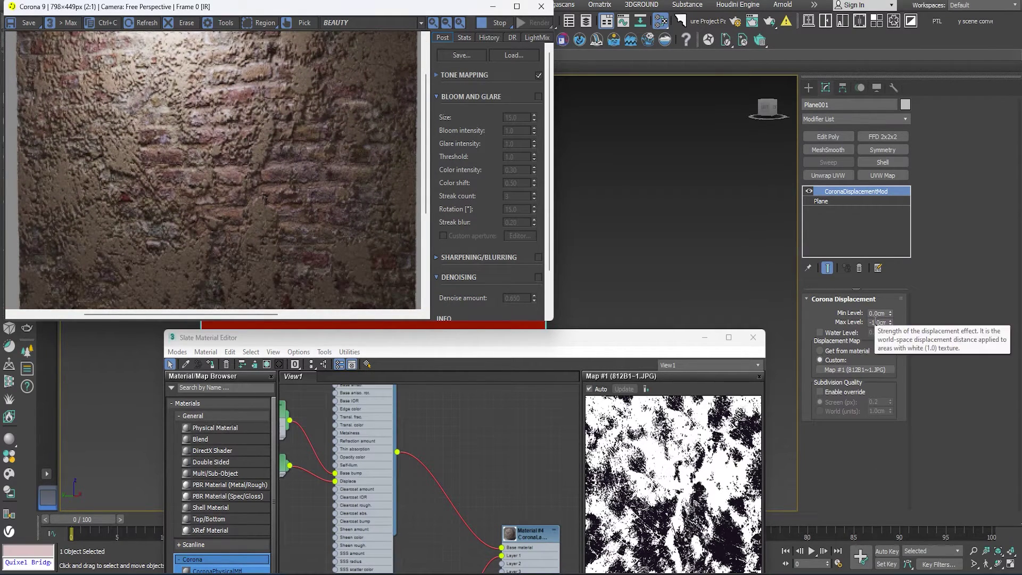
Set the displacement Max Level to -0.2 cm and check the whole wall in the render.
text(-2)
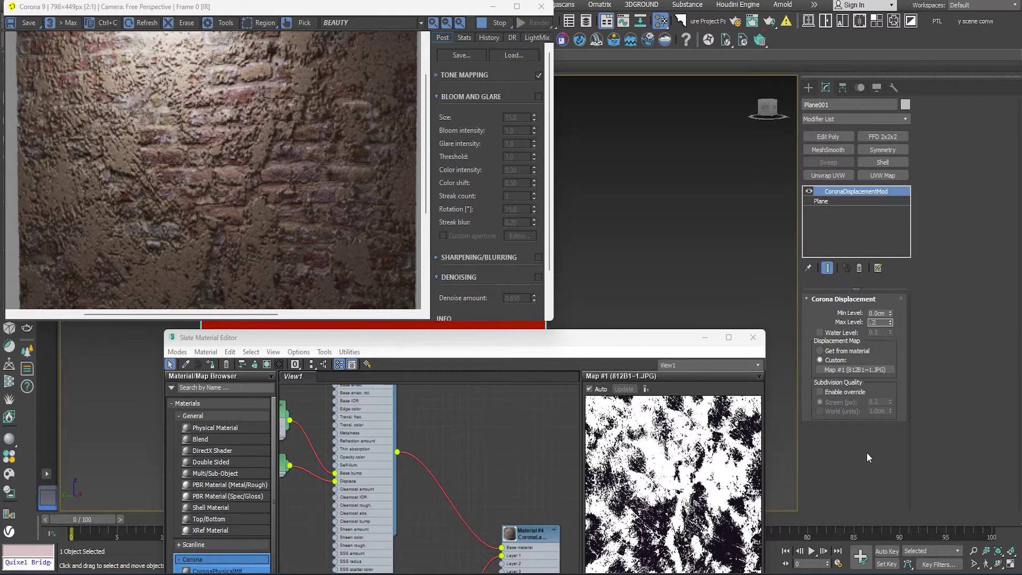
click(883, 312)
scroll(341, 229, down, 1)
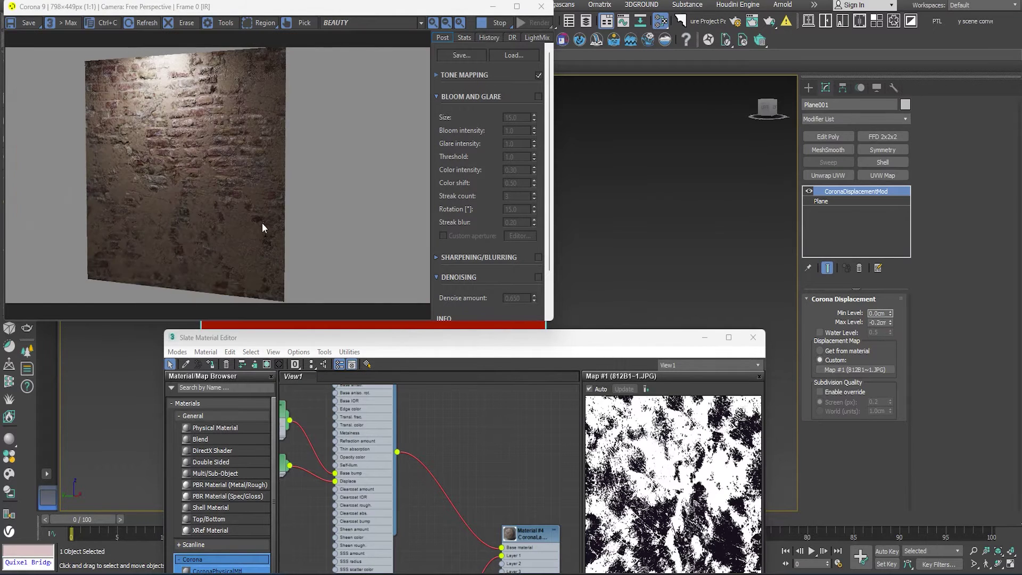
scroll(260, 223, up, 1)
scroll(224, 225, down, 1)
drag(624, 339, 703, 87)
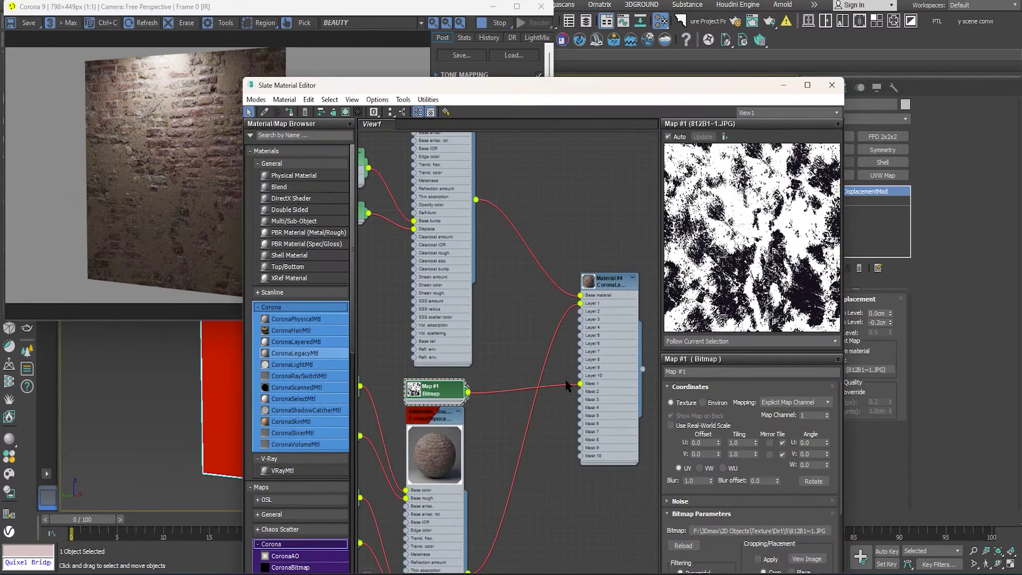
scroll(458, 461, down, 3)
middle_drag(522, 429, 598, 390)
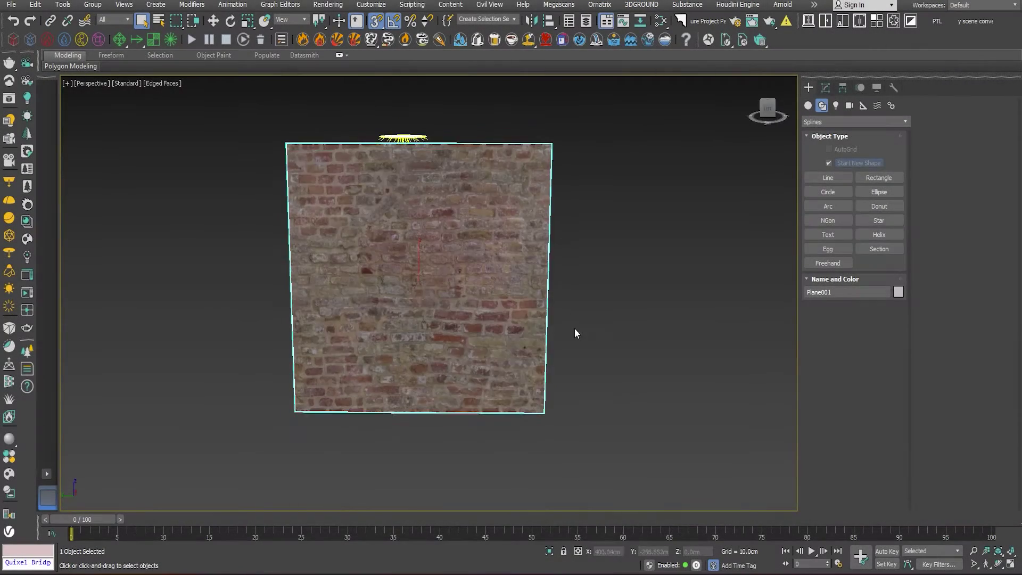
Switch the viewport to the Left view of the wall plane and hide the grid.
middle_drag(574, 329, 475, 334)
key(l)
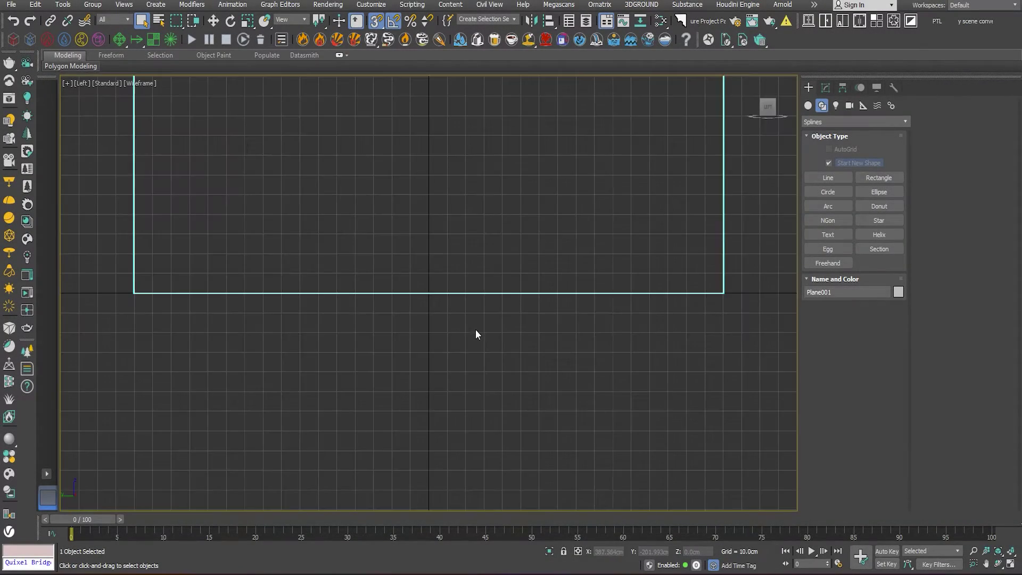
scroll(481, 334, down, 6)
scroll(500, 298, up, 2)
middle_drag(501, 298, 401, 339)
key(g)
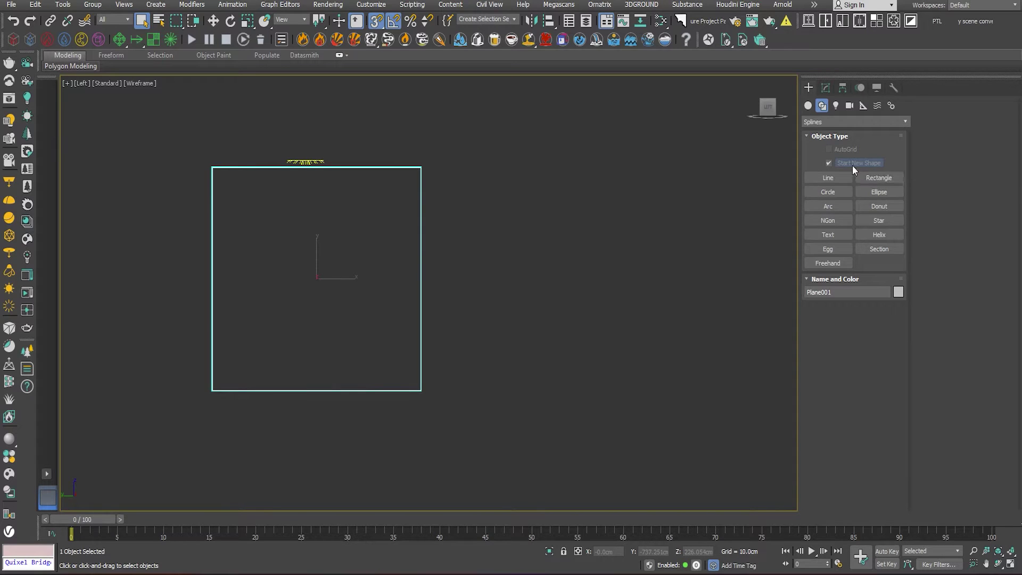
Draw a rectangle about 145 cm wide and 218 cm tall from the wall's lower corner and move it to the wall's middle.
click(878, 177)
middle_drag(689, 322, 620, 339)
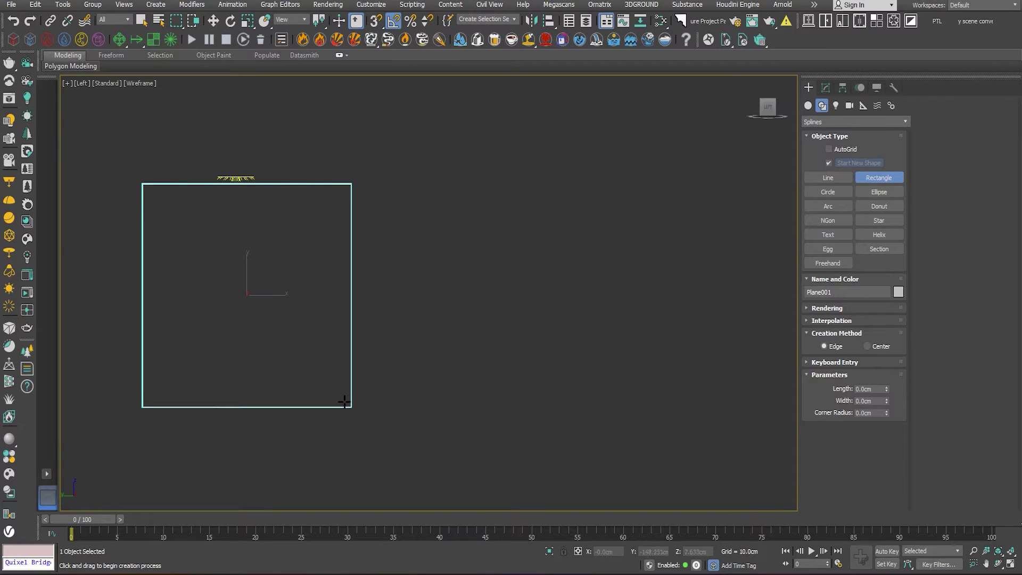
key(s)
drag(351, 407, 445, 255)
key(w)
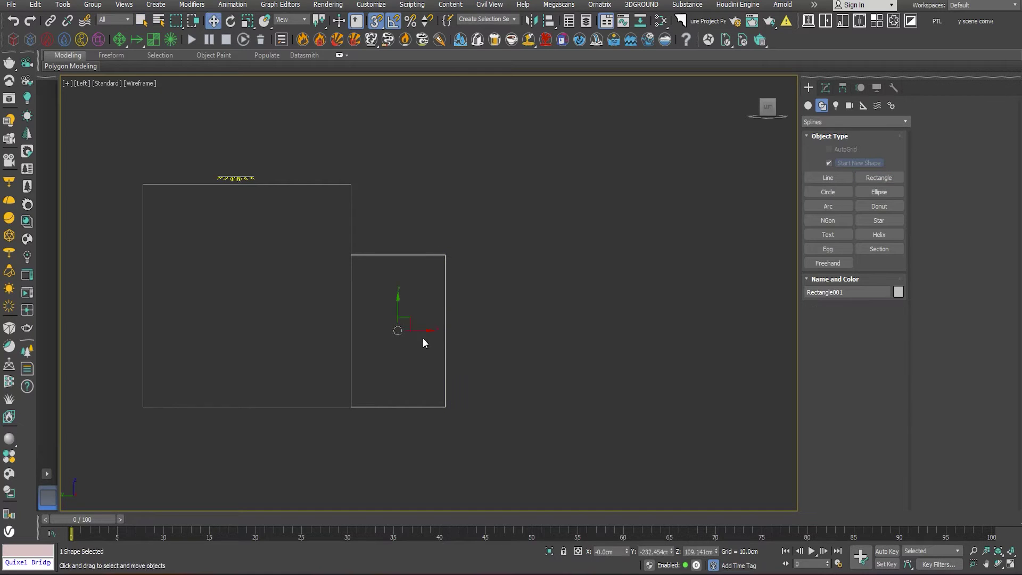
drag(418, 331, 245, 317)
scroll(407, 343, up, 1)
middle_drag(252, 335, 438, 343)
scroll(407, 343, up, 1)
scroll(419, 341, down, 1)
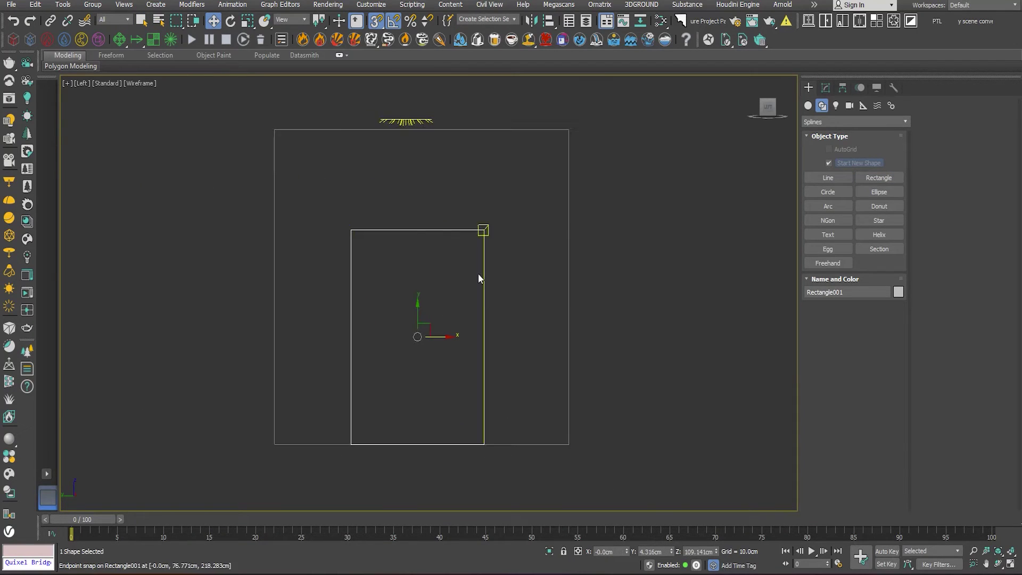
Draw a circle of about 72.5 cm radius spanning the rectangle's top edge and move both shapes beside the wall.
click(828, 192)
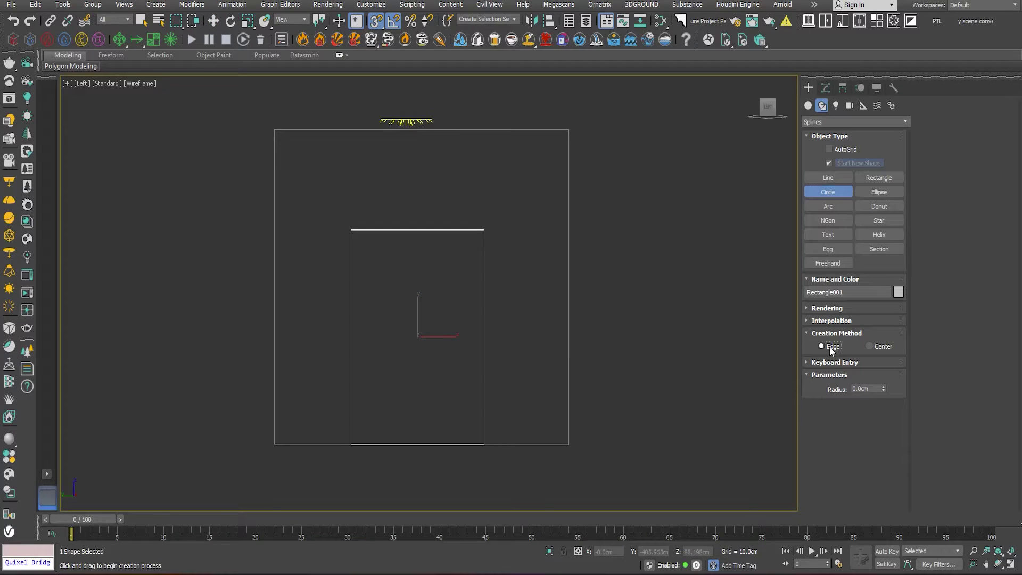
drag(484, 230, 351, 230)
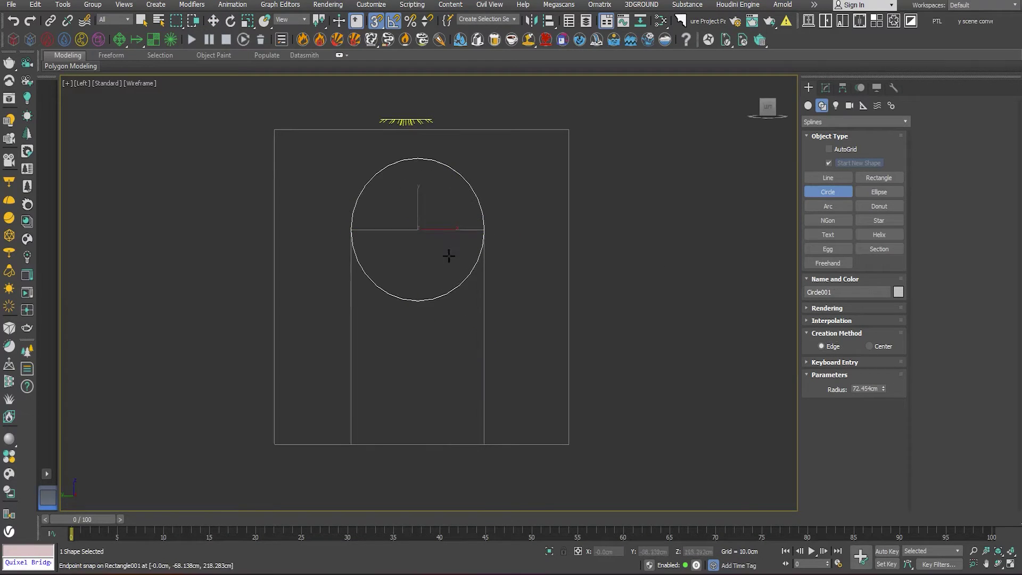
key(w)
ctrl+click(483, 320)
key(s)
drag(441, 284, 770, 268)
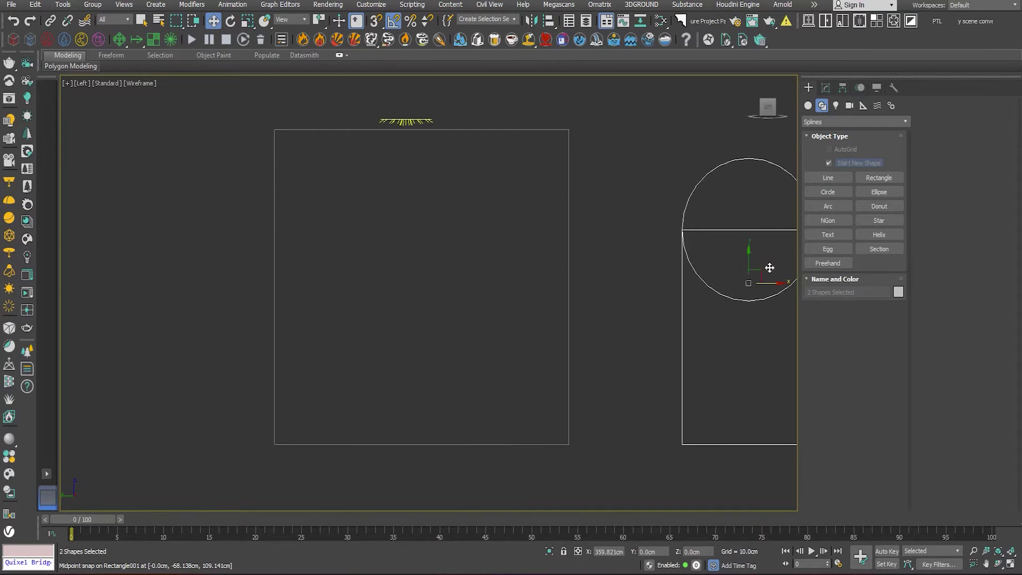
middle_drag(789, 283, 542, 284)
click(506, 154)
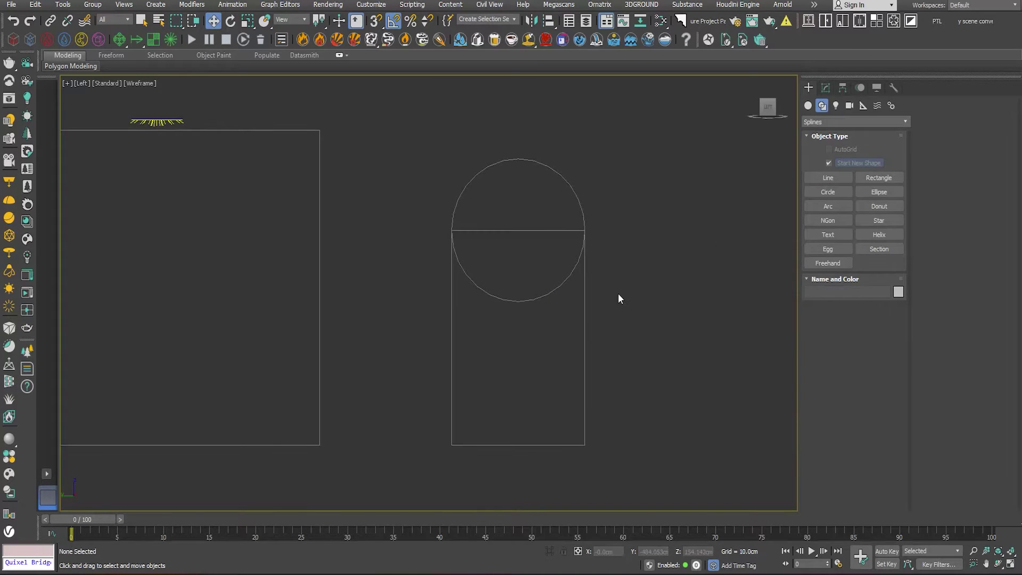
Convert the rectangle to an editable spline and attach the circle to it.
click(584, 296)
right_click(581, 345)
mouse_move(667, 473)
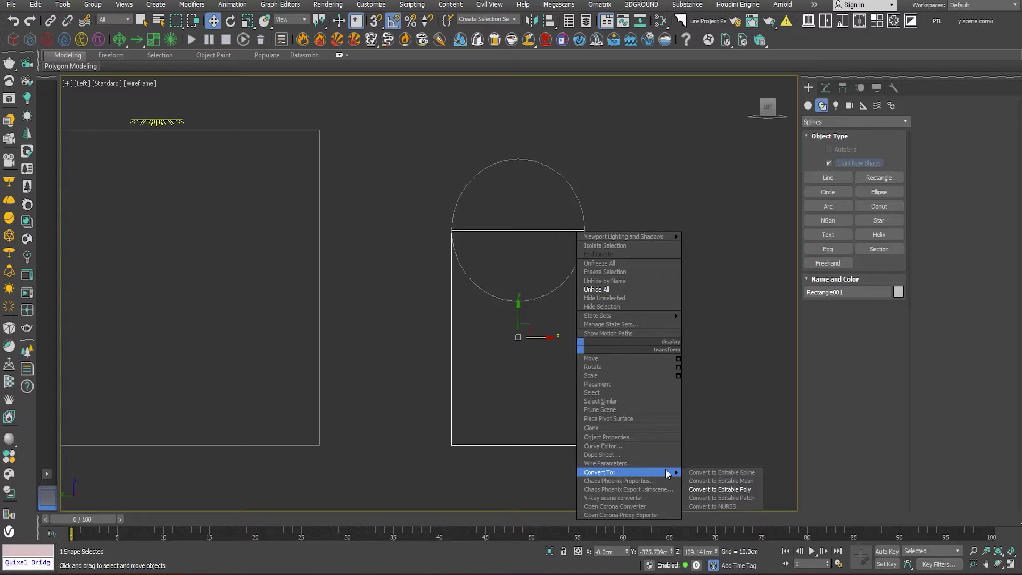
click(721, 472)
click(943, 165)
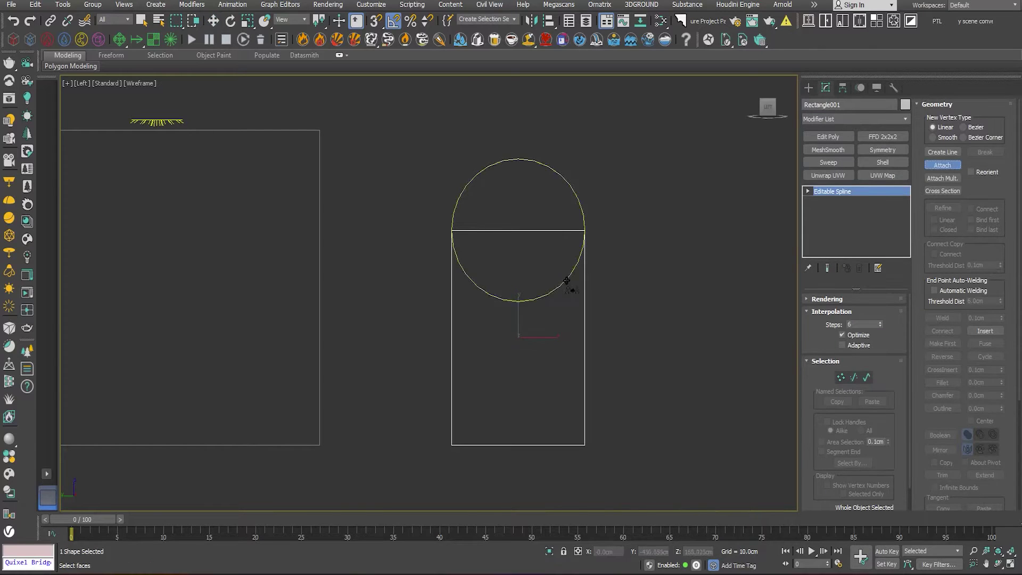
click(566, 281)
key(w)
Set the spline's interpolation steps to 10 and trim away the circle's lower half and the rectangle's top edge.
click(867, 377)
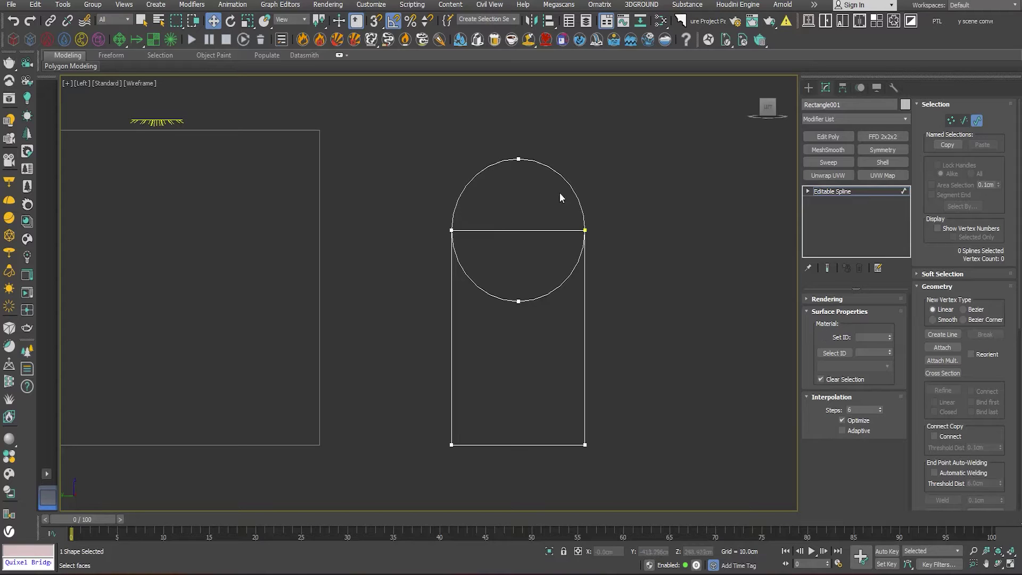
click(879, 407)
click(880, 407)
scroll(932, 277, down, 5)
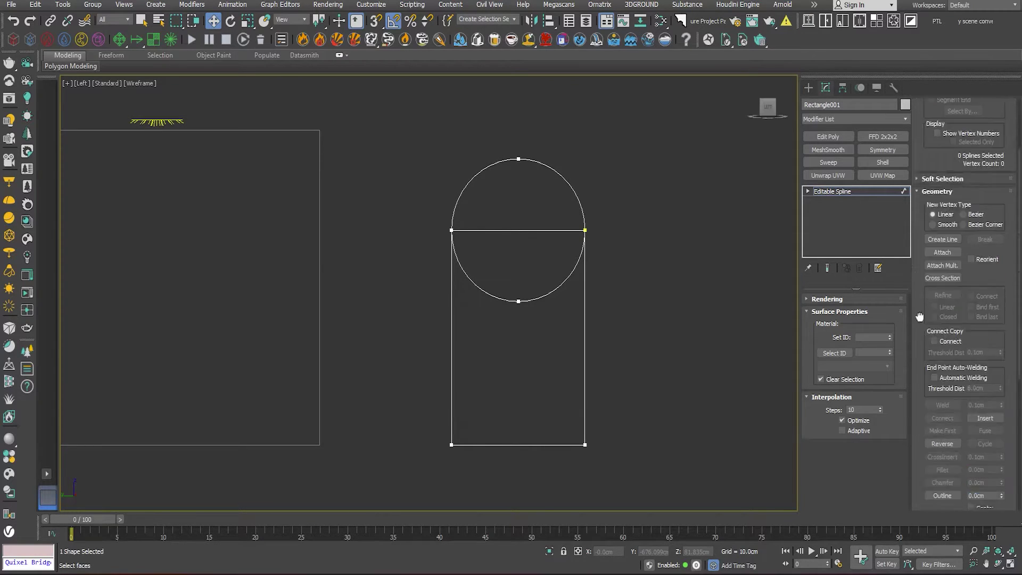
click(942, 430)
click(559, 287)
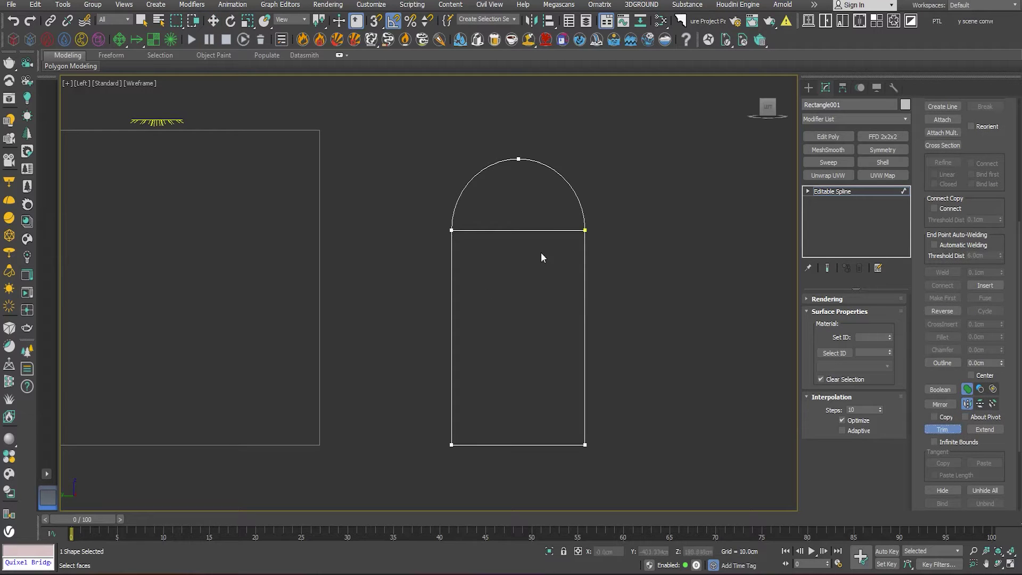
key(w)
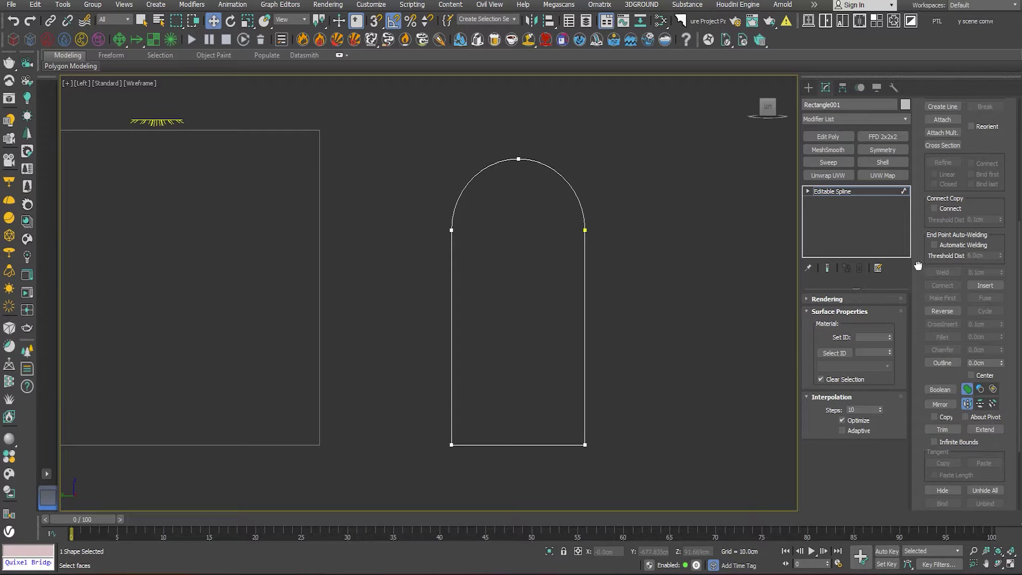
Weld all vertices of the arch outline with a 0.1 cm threshold and deselect the spline.
scroll(918, 266, up, 5)
click(950, 122)
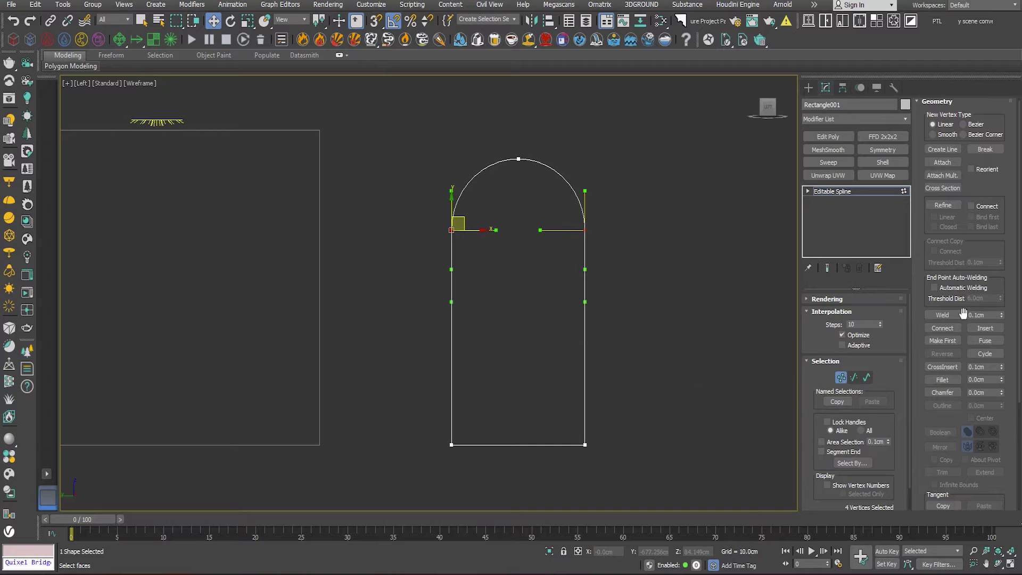
click(942, 315)
key(ctrl+a)
click(941, 314)
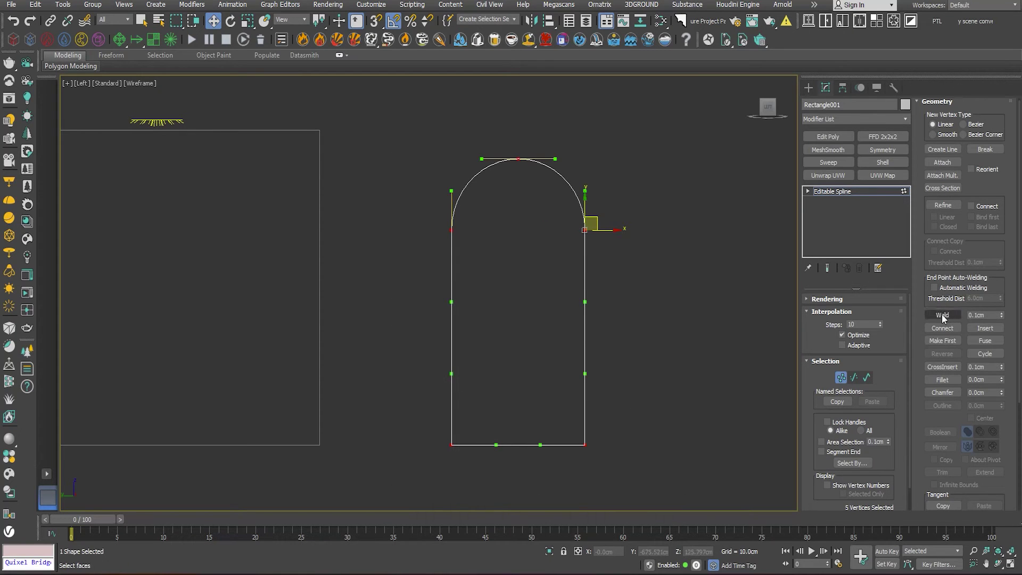
click(641, 260)
click(840, 377)
click(670, 353)
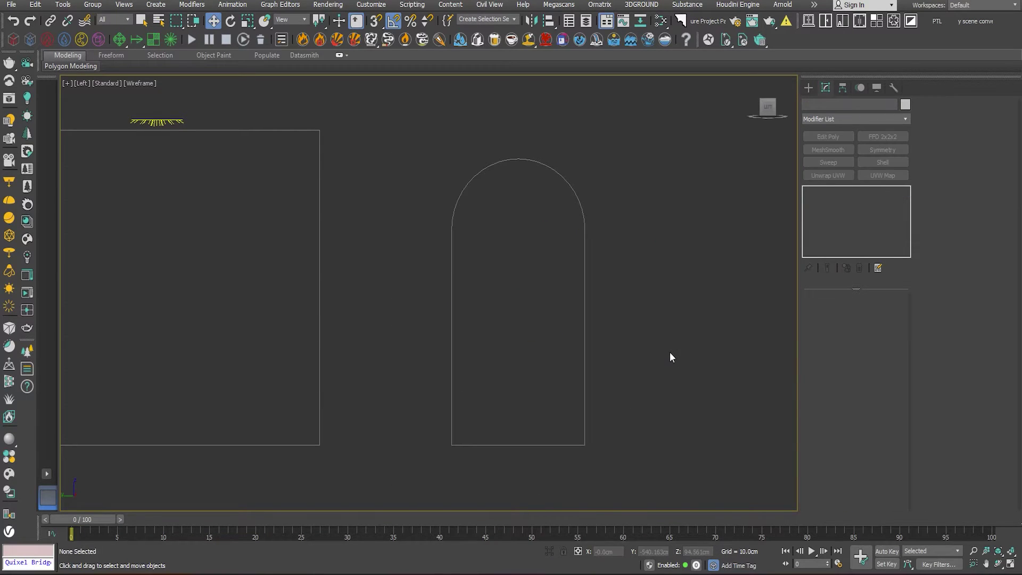
Convert the arch outline spline to an editable poly in the perspective view.
key(p)
middle_drag(589, 339, 537, 334)
click(600, 408)
mouse_move(600, 408)
middle_down()
mouse_move(520, 418)
mouse_move(487, 306)
middle_up()
right_click(486, 306)
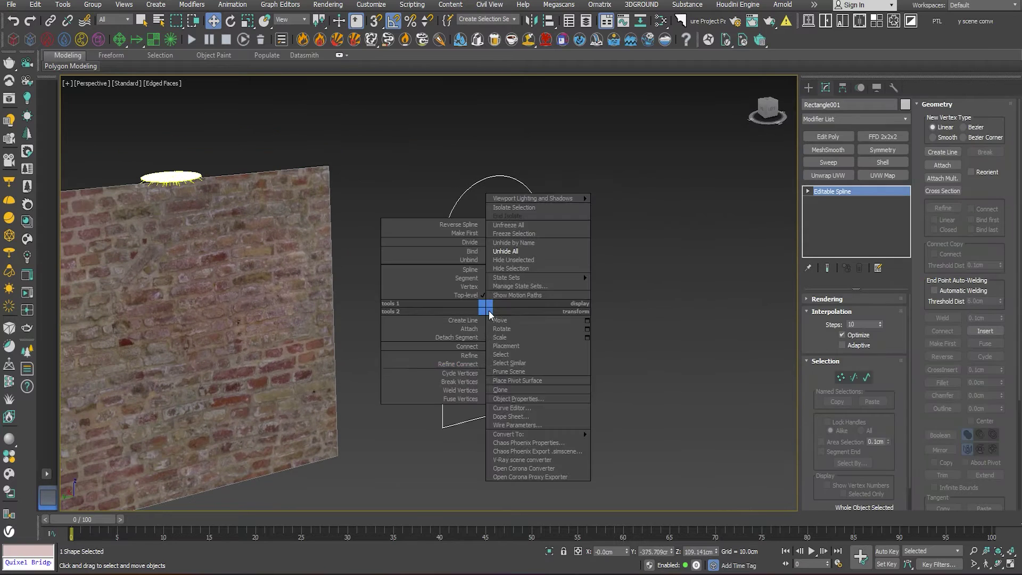
mouse_move(537, 434)
click(642, 451)
Extrude the arch-shaped polygon along the X axis by about 226 cm to form a tunnel.
key(4)
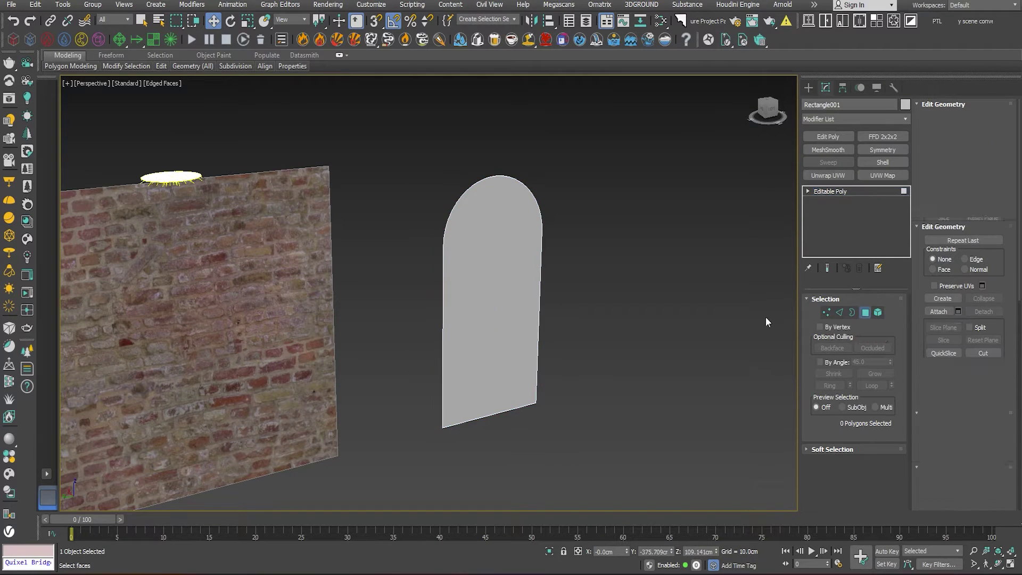
click(509, 303)
alt+middle_drag(509, 304, 572, 335)
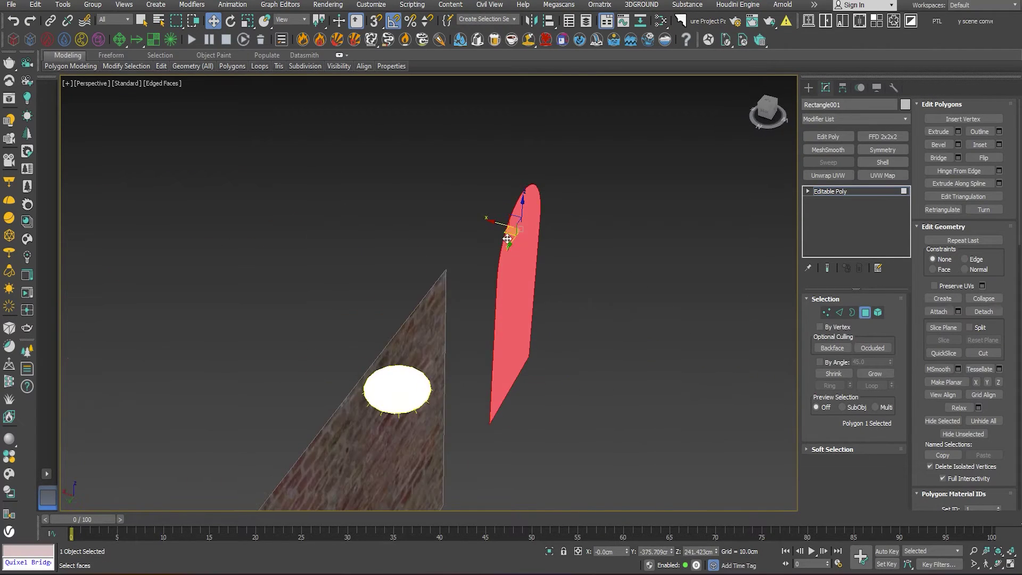
drag(496, 225, 633, 264)
key(ctrl+z)
alt+middle_drag(645, 346, 699, 364)
drag(637, 265, 688, 267)
middle_drag(685, 382, 648, 325)
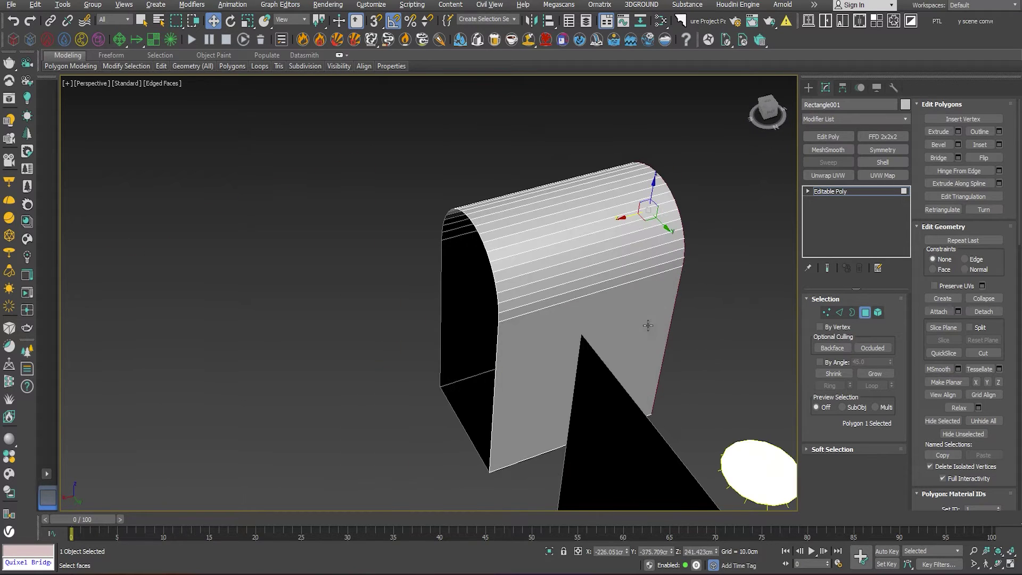
Cap the tunnel's open border, then delete both end polygons and the floor polygon, leaving an open arched shell.
key(3)
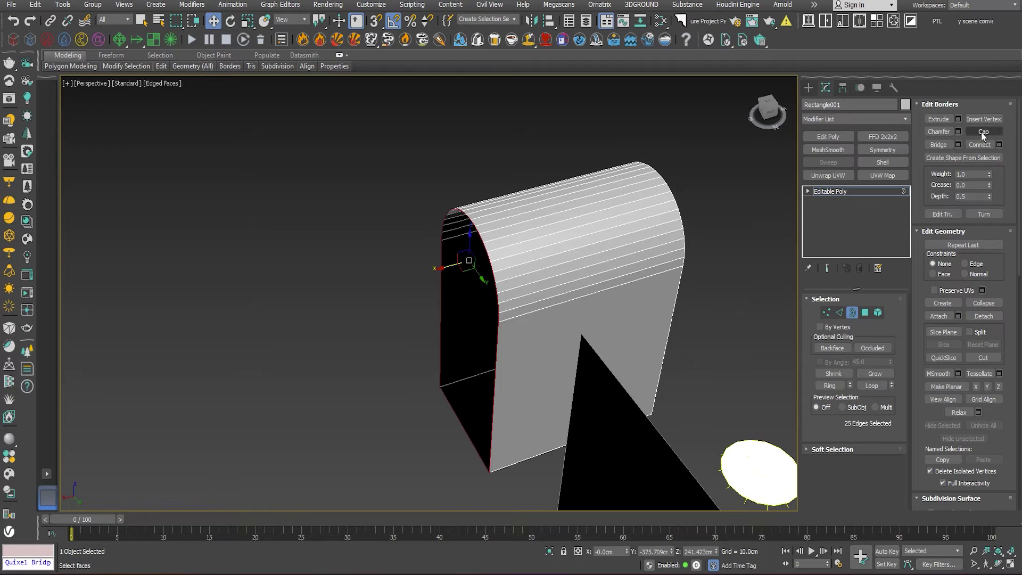
click(865, 313)
alt+middle_drag(645, 205, 501, 275)
click(563, 294)
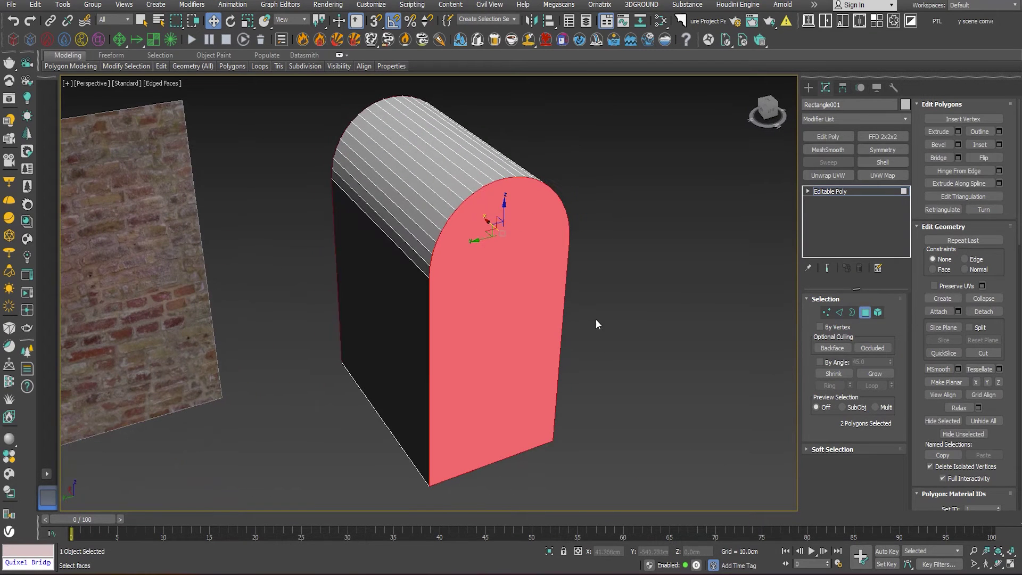
key(Delete)
click(480, 388)
key(Delete)
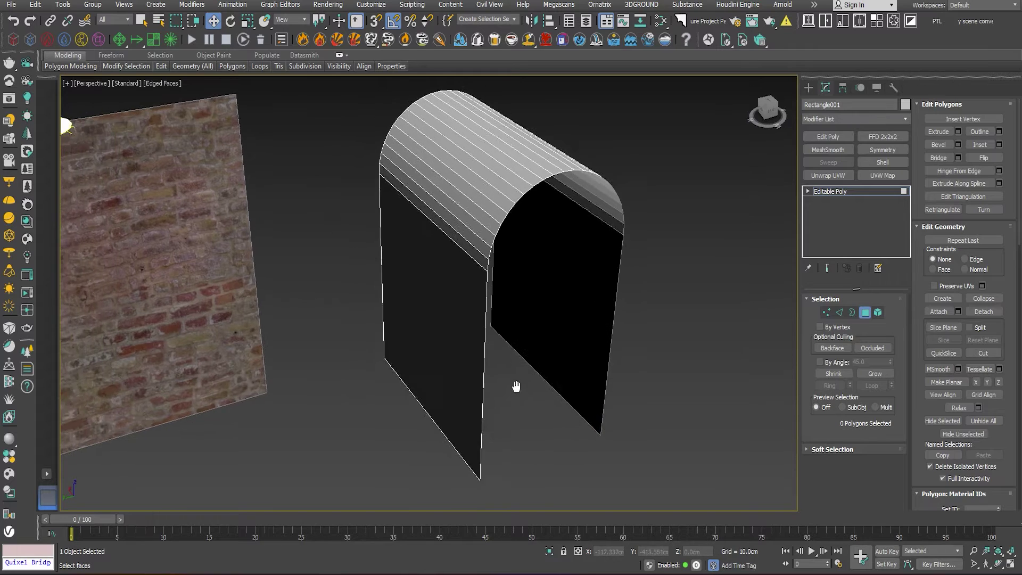
Move all vertices of the arch shell's far end outward along X to about -244 cm.
alt+middle_drag(518, 383, 559, 385)
click(826, 312)
drag(658, 479, 579, 119)
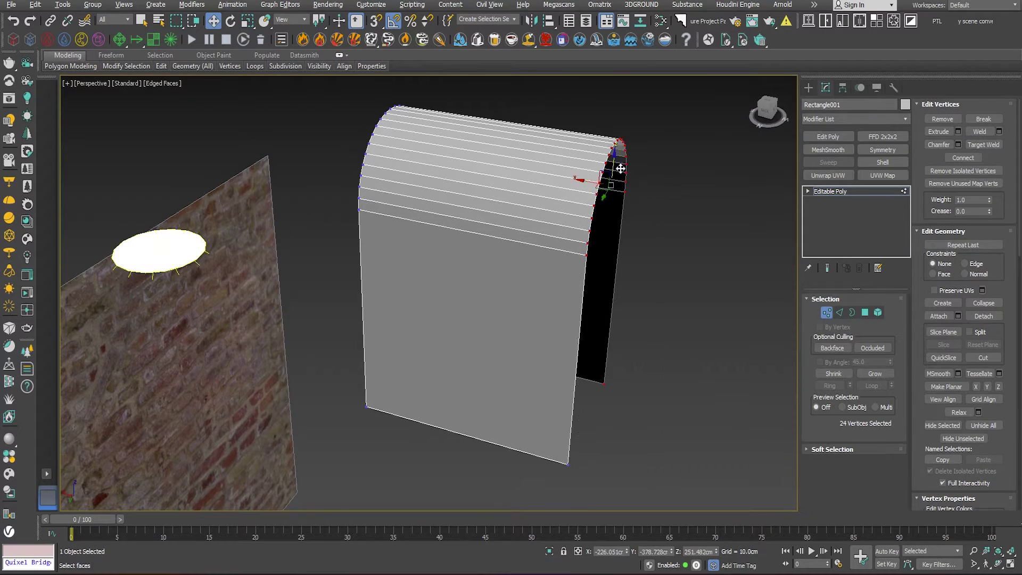
alt+middle_drag(589, 368, 590, 459)
ctrl+drag(503, 377, 532, 408)
middle_drag(535, 372, 515, 449)
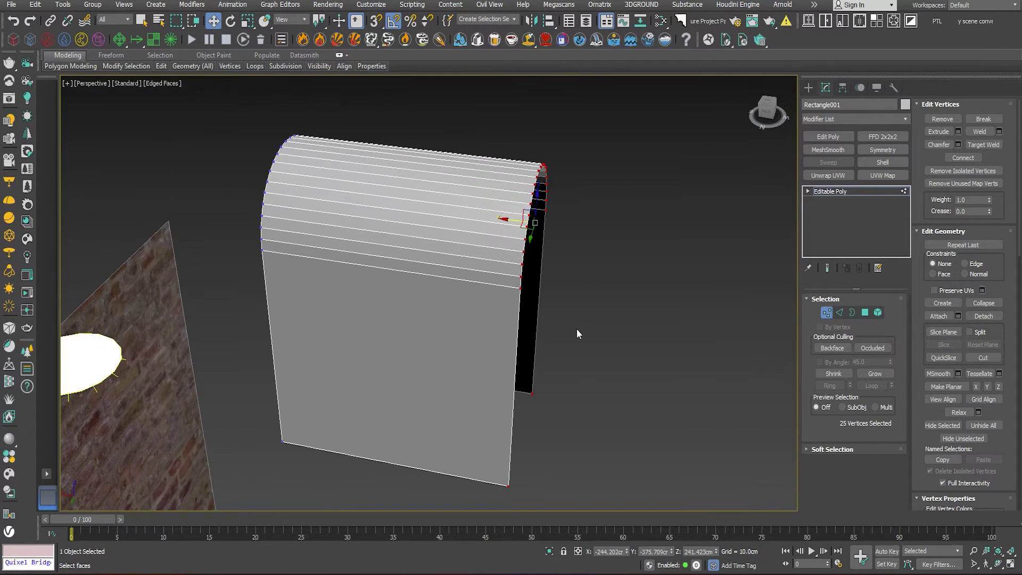
Select all polygons of the arch shell and flip their normals.
alt+middle_drag(576, 329, 531, 220)
ctrl+click(867, 313)
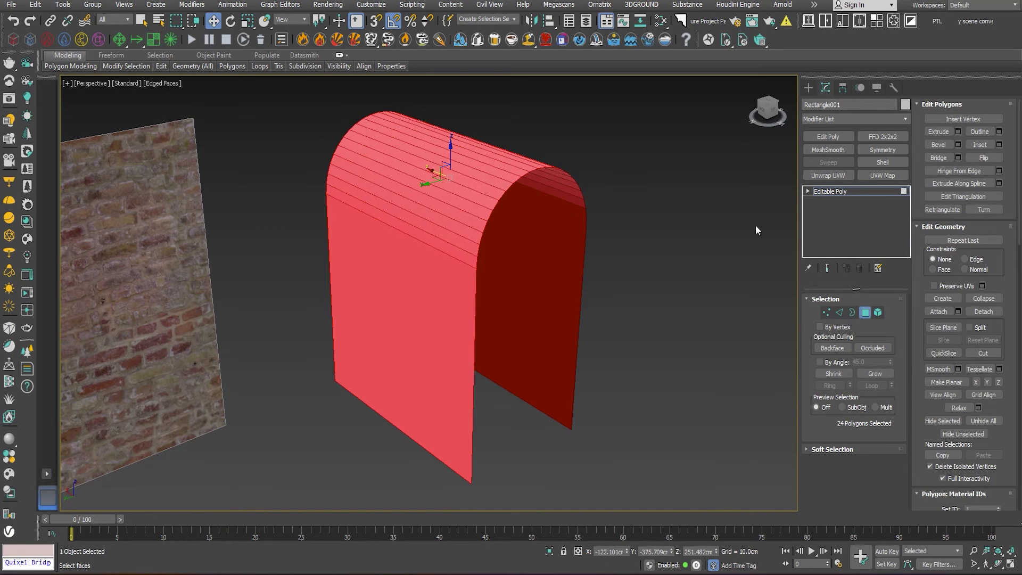
click(985, 159)
alt+middle_drag(686, 299, 625, 239)
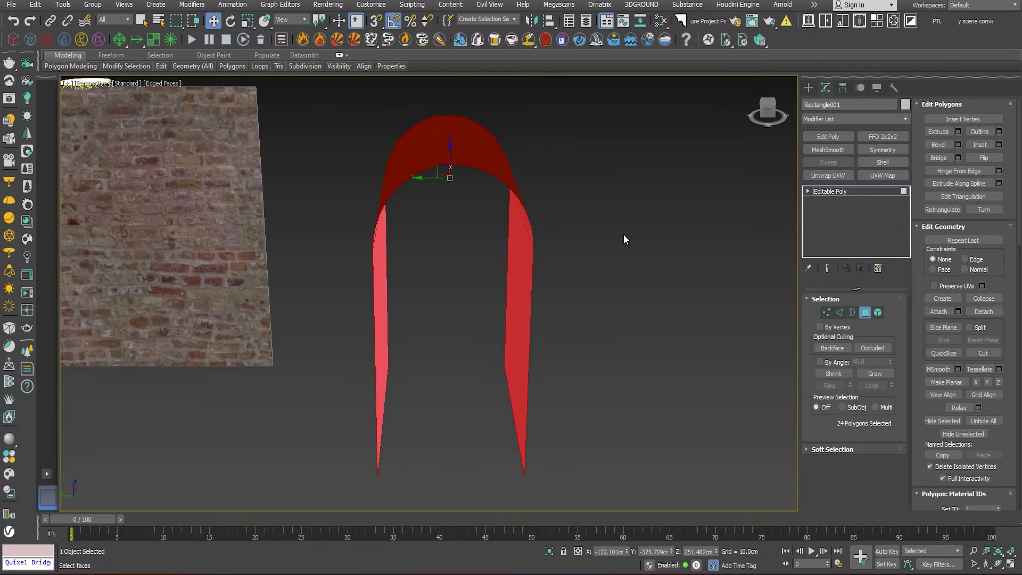
Extrude the bottom edges of both arch legs outward to form flat strips on each side.
click(839, 313)
alt+middle_drag(684, 381, 681, 364)
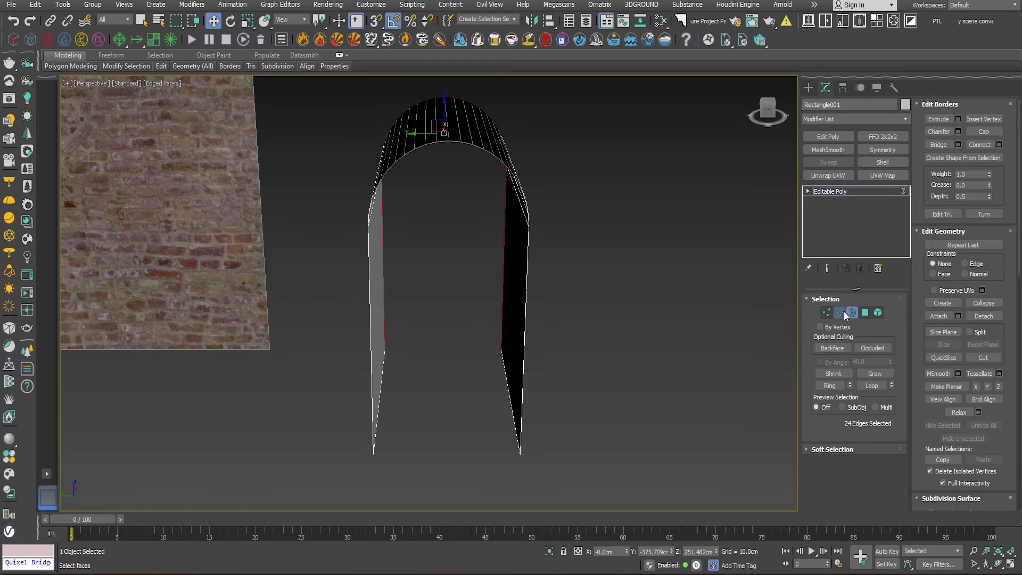
click(510, 401)
alt+middle_drag(488, 396, 491, 440)
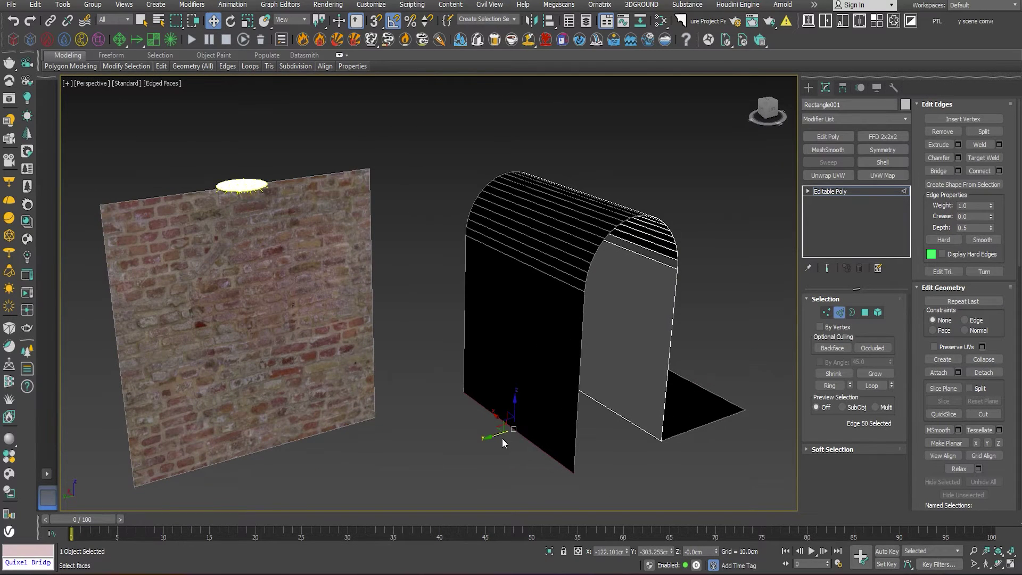
alt+middle_drag(468, 504, 697, 423)
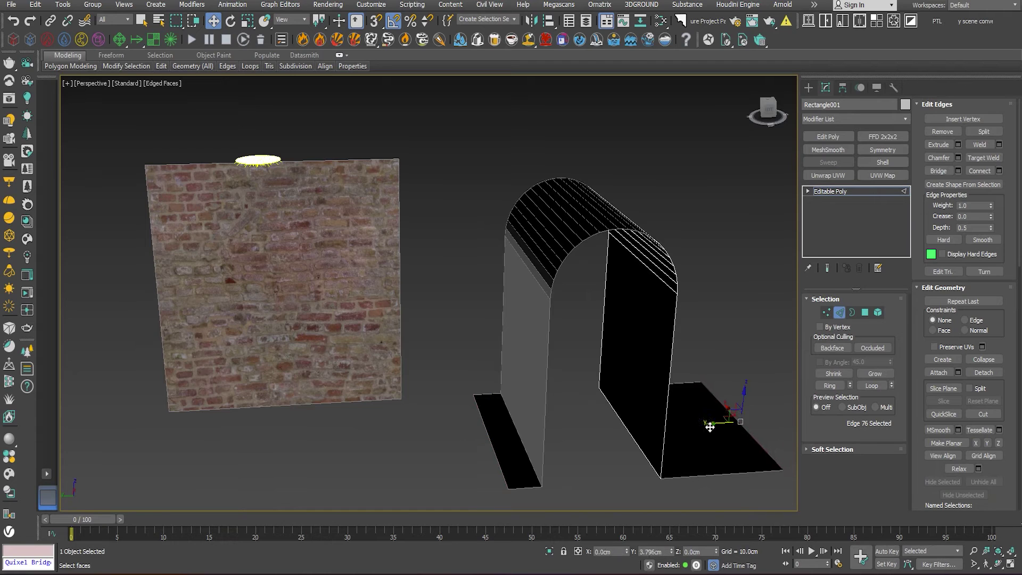
drag(492, 441, 449, 443)
Extrude the outer edges of both ground strips upward into side walls reaching 320 cm.
ctrl+click(734, 410)
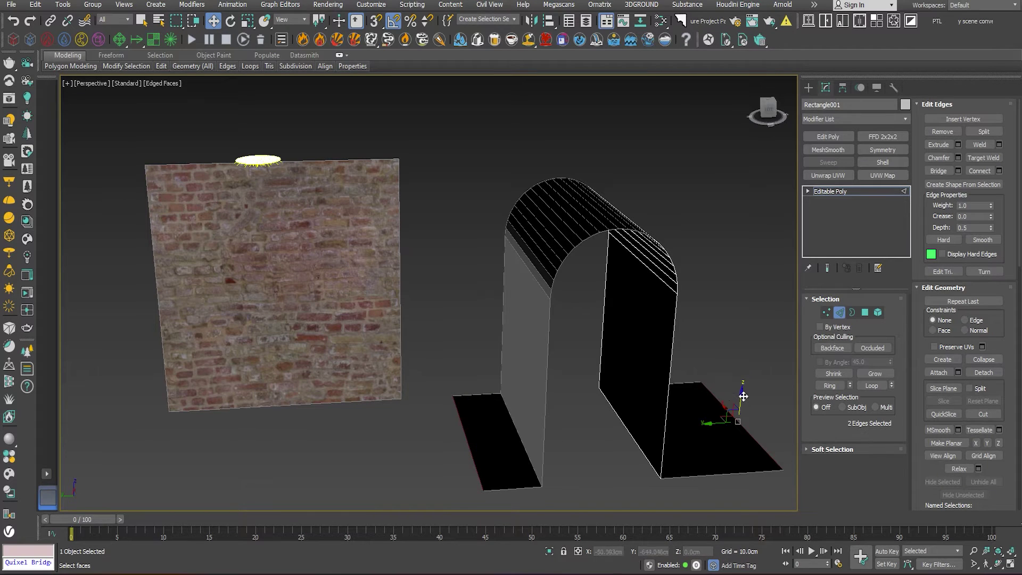
shift+drag(731, 409, 684, 203)
drag(773, 150, 399, 159)
Extrude one side wall's top edge across the arch and target-weld it to the opposite wall's top edge.
middle_drag(514, 199, 409, 229)
shift+drag(390, 227, 500, 212)
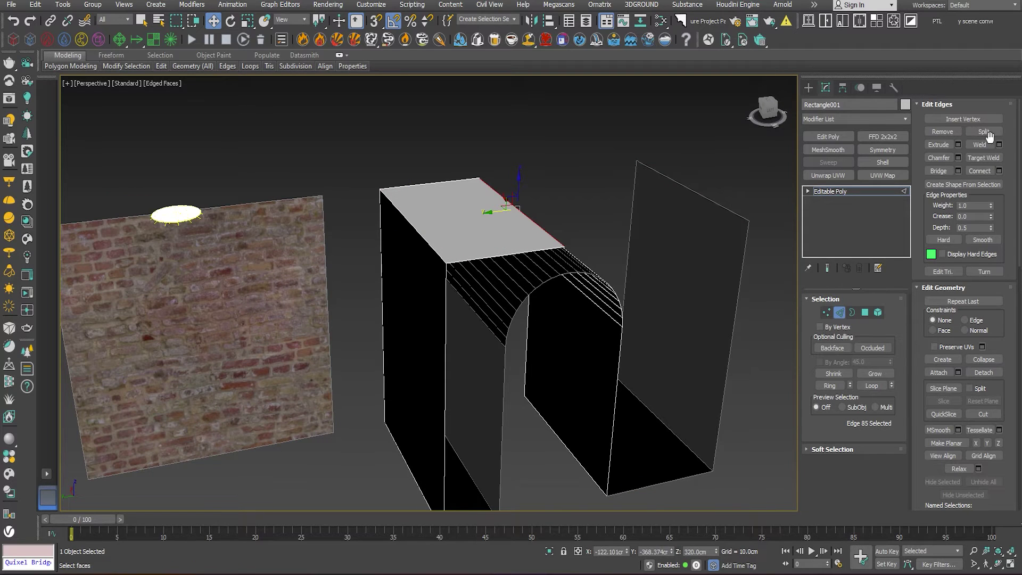
click(988, 158)
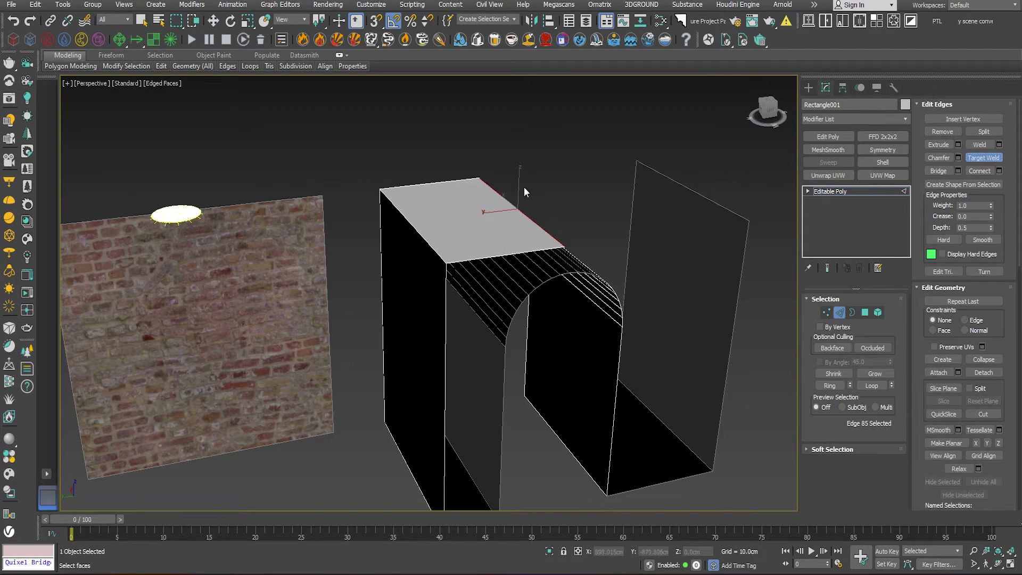
click(669, 179)
right_click(670, 240)
Cap the open front and back borders around the arch to close both wall faces.
alt+middle_drag(670, 276, 687, 242)
click(852, 313)
drag(788, 295, 707, 328)
alt+middle_drag(707, 327, 757, 366)
click(984, 132)
alt+middle_drag(756, 287, 644, 362)
click(852, 313)
alt+middle_drag(513, 303, 522, 273)
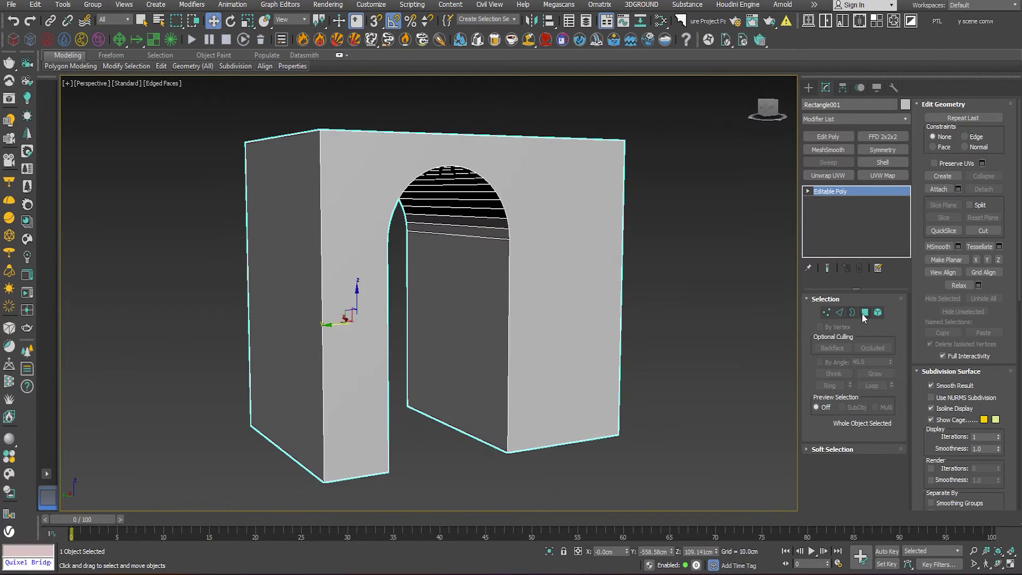
Delete the block's outer side, top and bottom polygons.
click(864, 312)
click(299, 251)
alt+middle_drag(299, 251, 315, 290)
ctrl+click(344, 151)
alt+middle_drag(687, 325, 217, 379)
ctrl+click(557, 284)
ctrl+click(463, 314)
ctrl+click(212, 372)
key(Delete)
Delete the arch tunnel's inner polygons, leaving only the front and back wall faces.
scroll(288, 358, down, 3)
alt+middle_drag(335, 362, 425, 265)
click(424, 303)
shift+click(431, 280)
key(Delete)
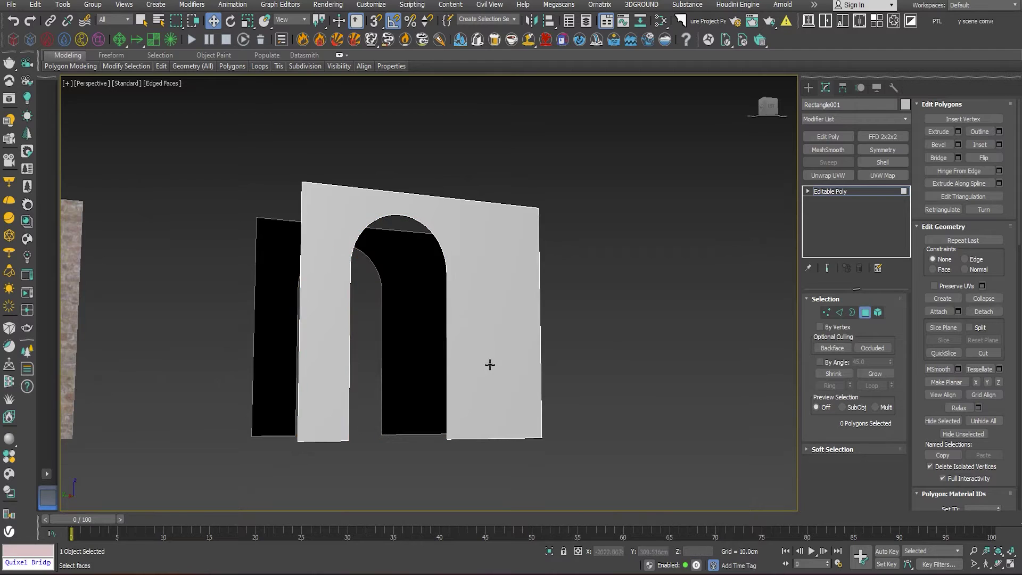
Create a linear shape from the edges around the arched opening of the front wall face.
click(839, 312)
click(446, 355)
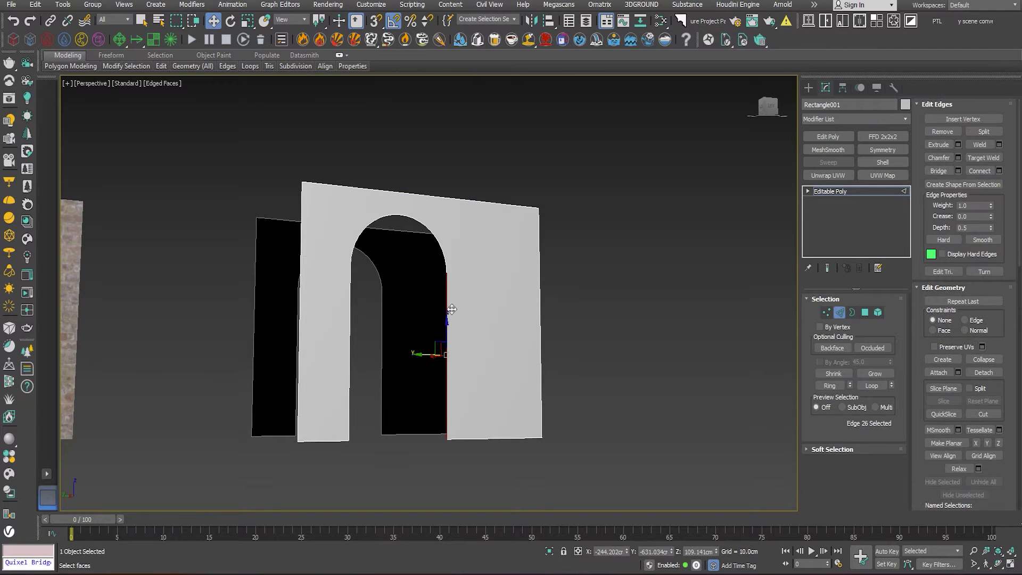
alt+middle_drag(447, 308, 465, 446)
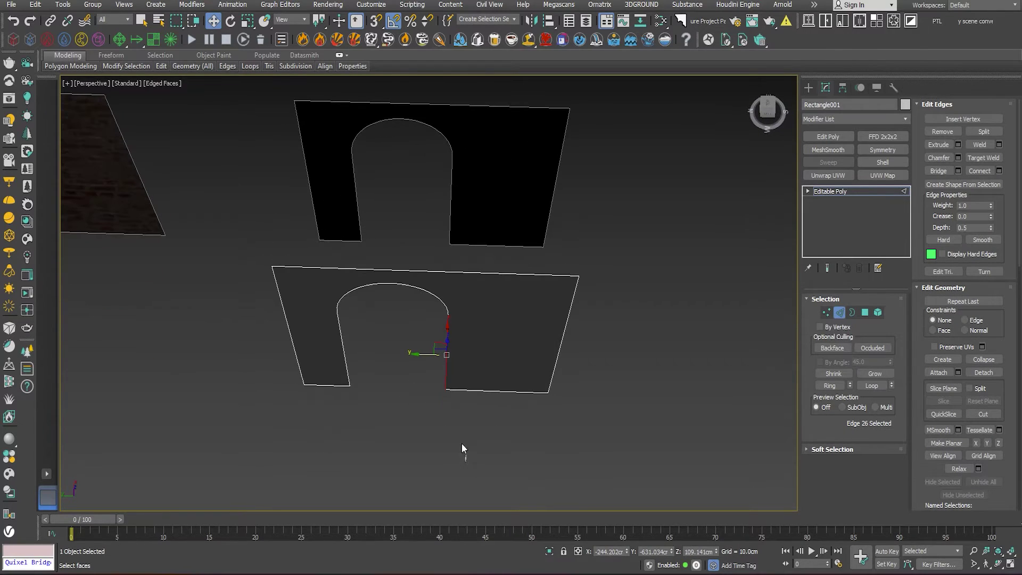
double_click(450, 345)
alt+drag(322, 447, 331, 372)
alt+middle_drag(332, 373, 359, 299)
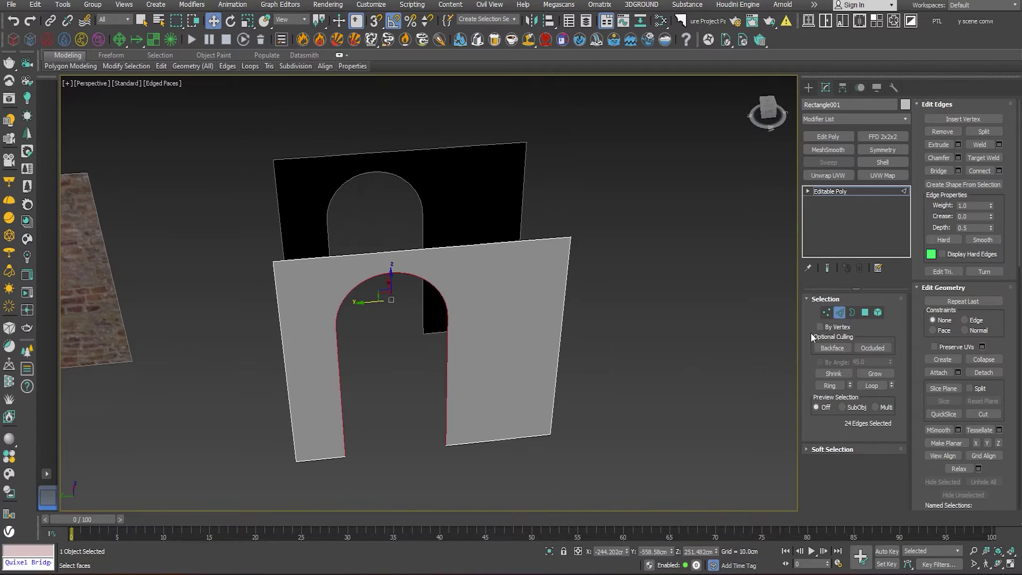
click(982, 185)
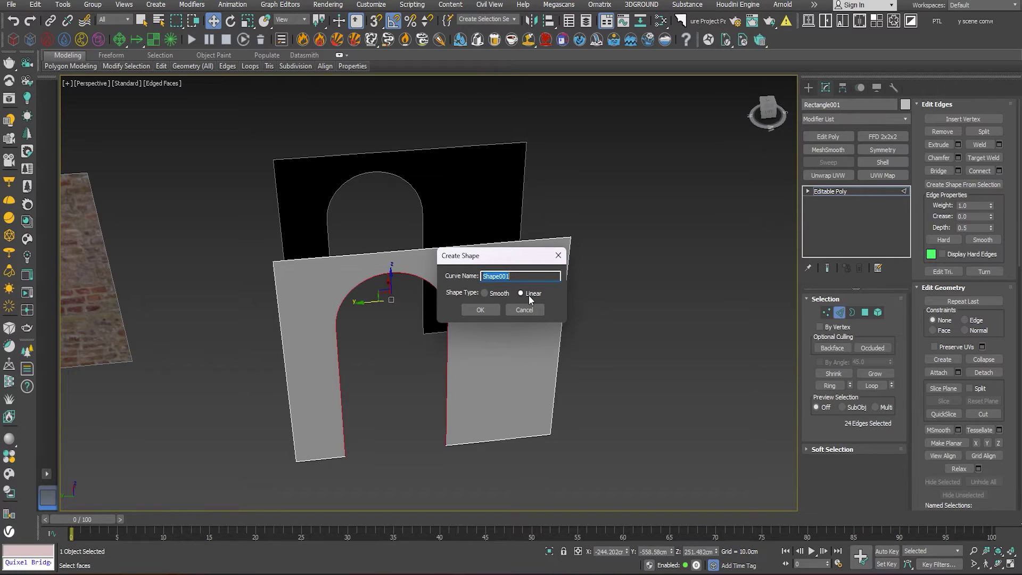
click(529, 295)
click(486, 308)
click(841, 315)
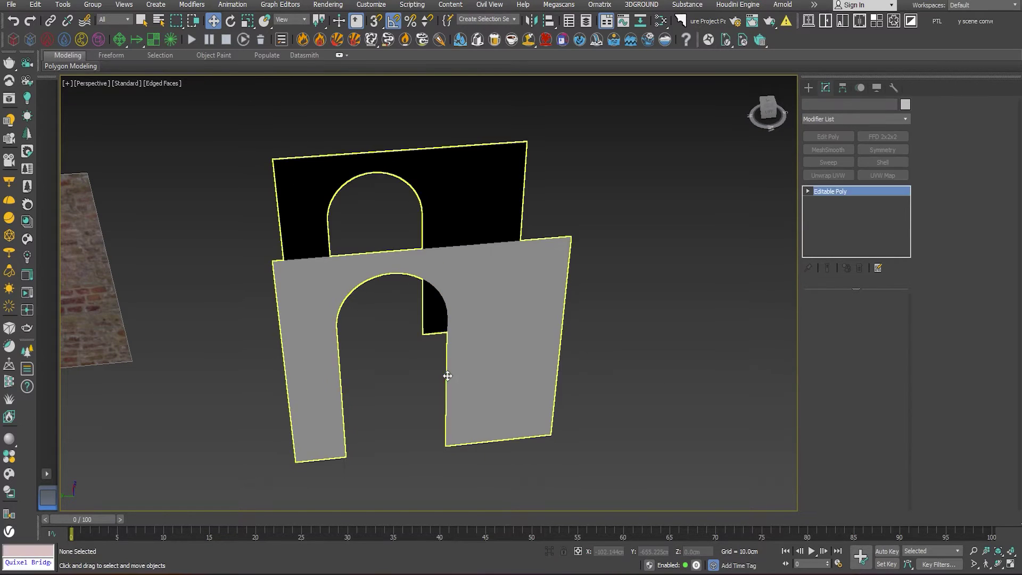
Select the new arch shape and center its pivot to the object.
alt+middle_drag(446, 376, 463, 344)
click(503, 353)
drag(347, 312, 592, 299)
right_click(591, 299)
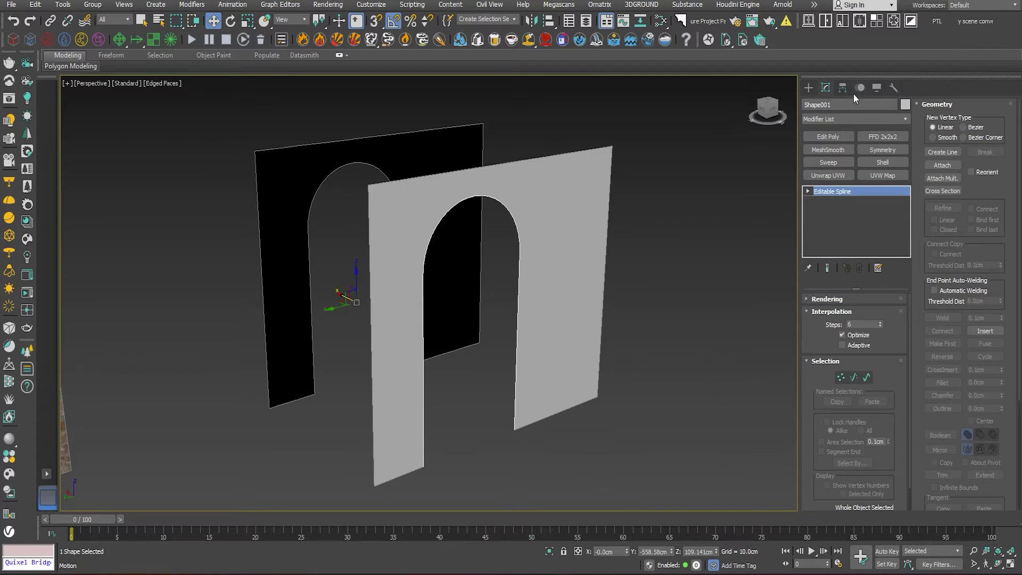
click(842, 88)
click(852, 167)
click(842, 226)
click(852, 167)
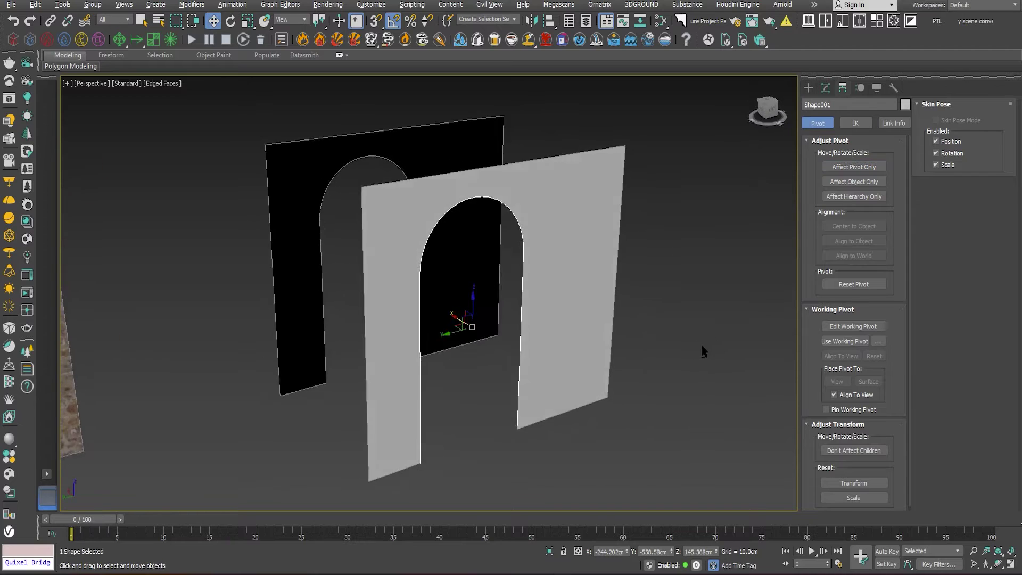
alt+middle_drag(703, 350, 523, 345)
Apply a Sweep with the Bar section to the arch shape, with length about 218 cm and width 15 cm.
click(825, 88)
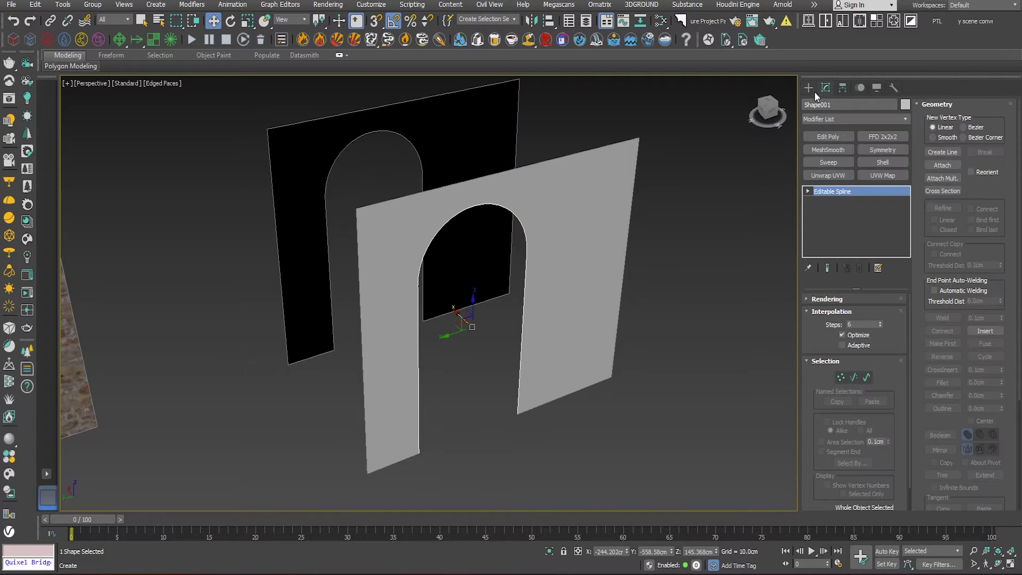
click(828, 163)
mouse_move(685, 313)
alt+middle_down()
mouse_move(662, 292)
mouse_move(671, 305)
alt+middle_up()
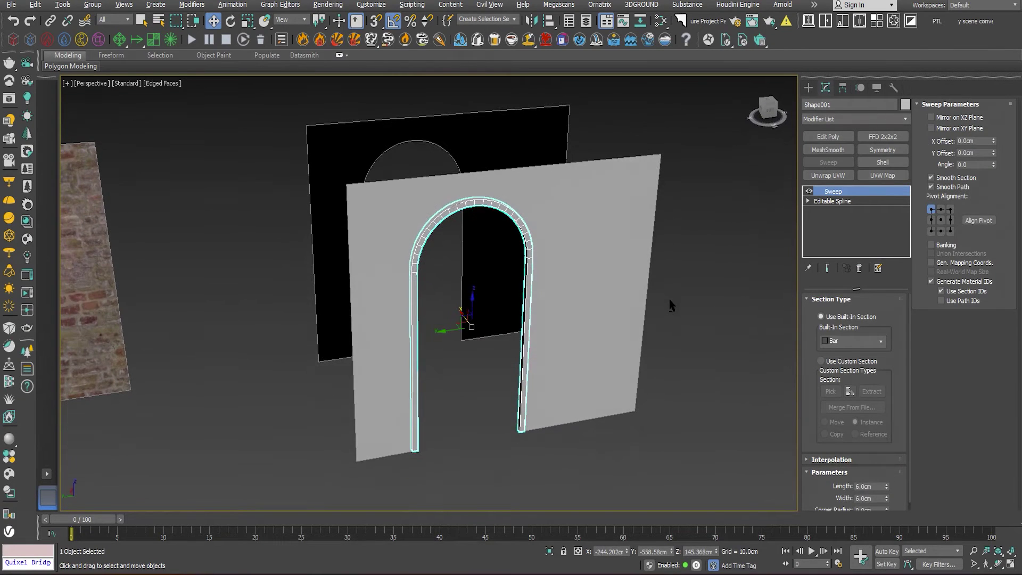
drag(891, 402, 890, 326)
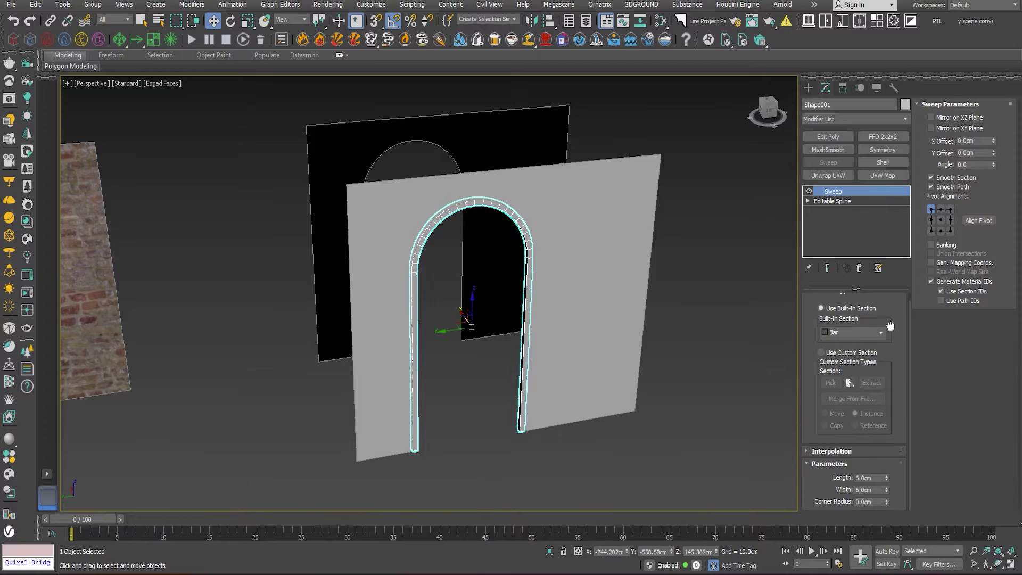
drag(885, 478, 887, 447)
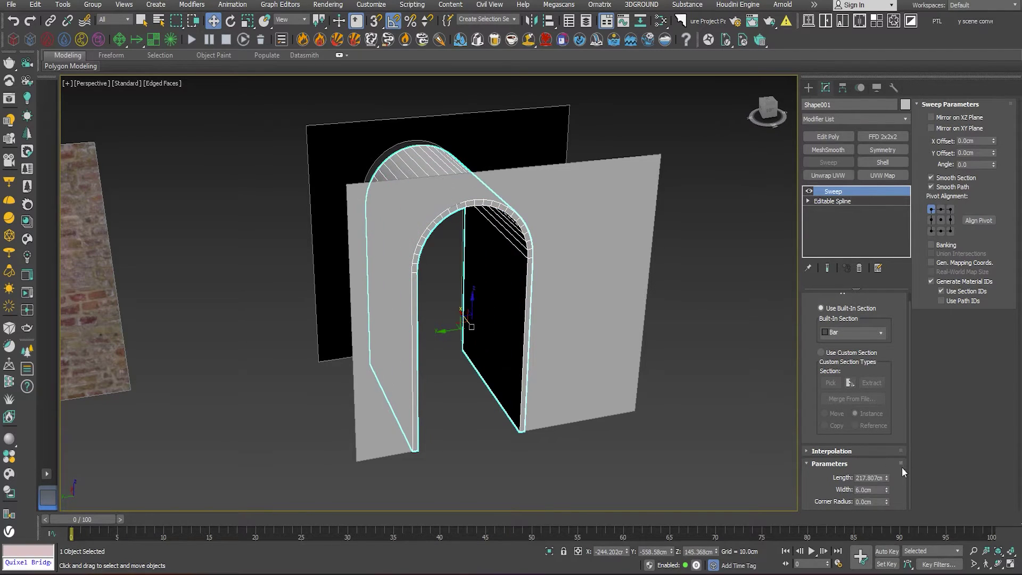
drag(887, 490, 888, 415)
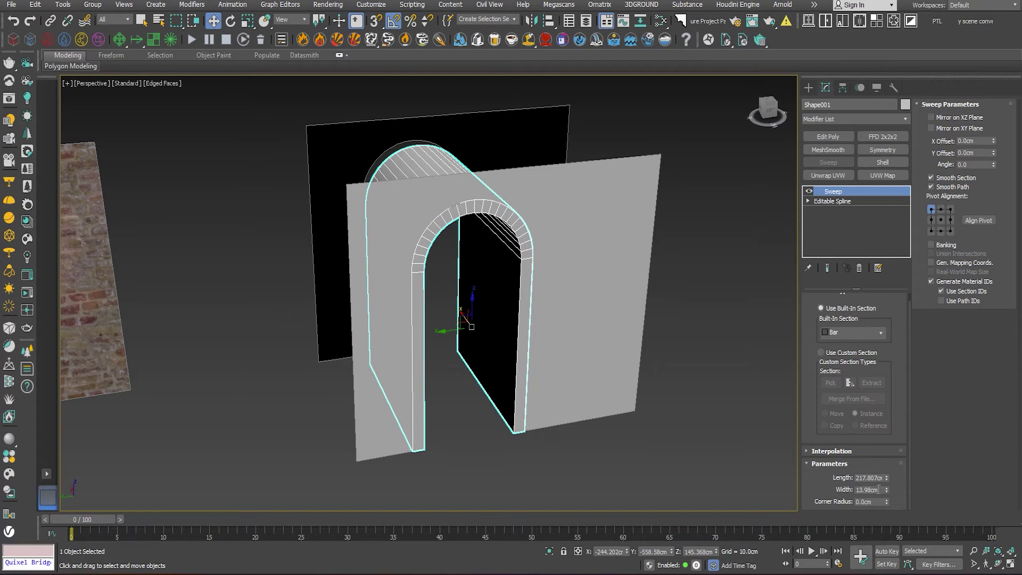
text(15)
key(Return)
Extend the sweep section's length to 248.3 cm so the arch spans both wall faces.
alt+middle_drag(675, 438, 780, 423)
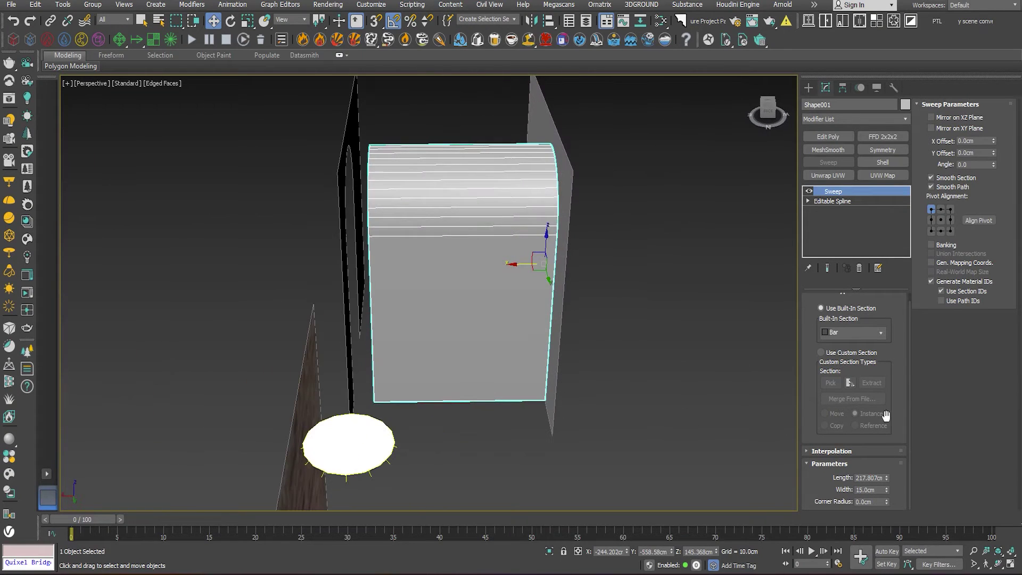
drag(887, 474, 886, 466)
alt+middle_drag(710, 420, 750, 426)
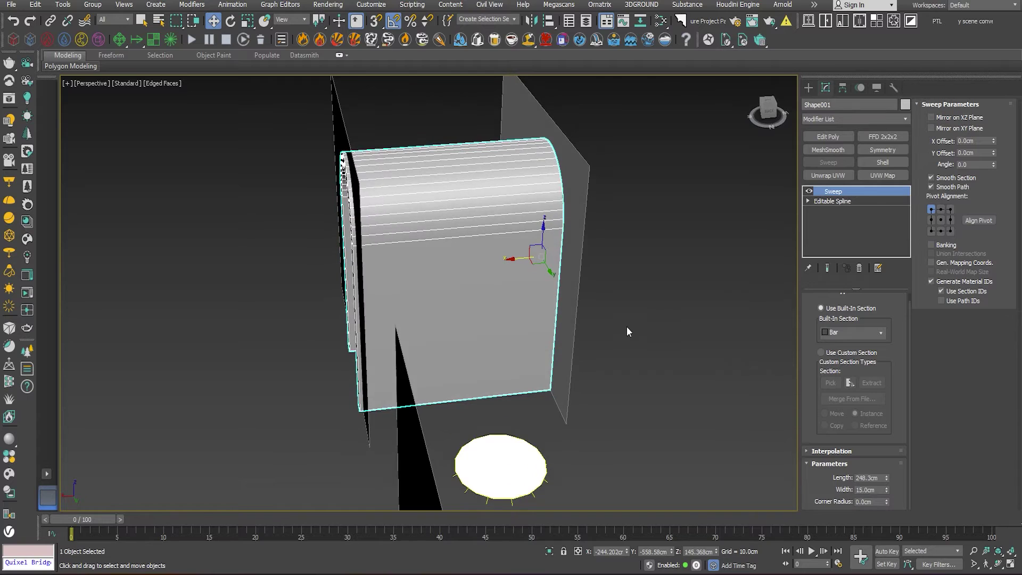
Convert the swept arch to an editable poly and switch to polygon selection.
scroll(548, 287, up, 3)
alt+middle_drag(627, 327, 583, 272)
right_click(440, 245)
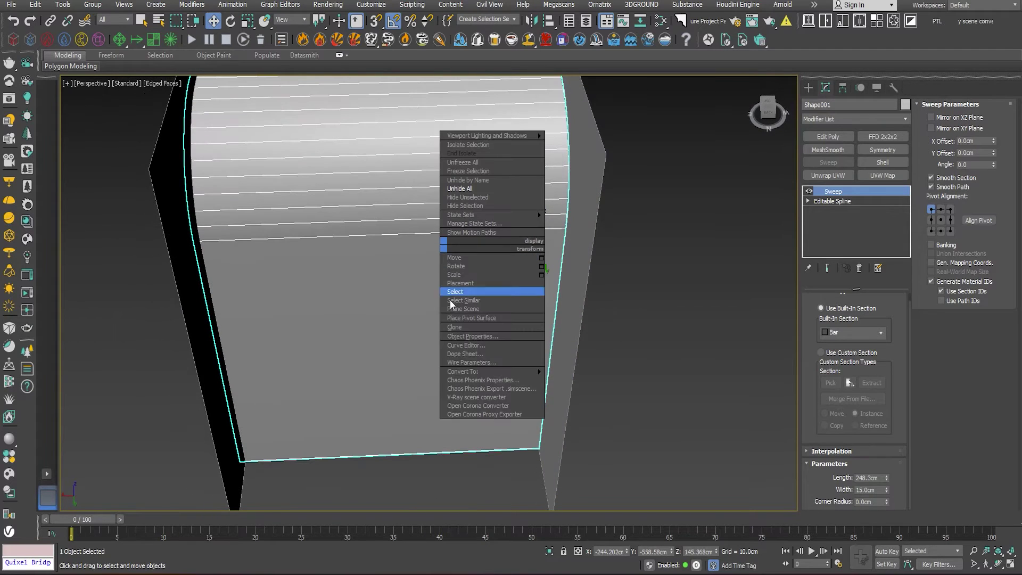
click(565, 380)
scroll(673, 386, down, 3)
key(4)
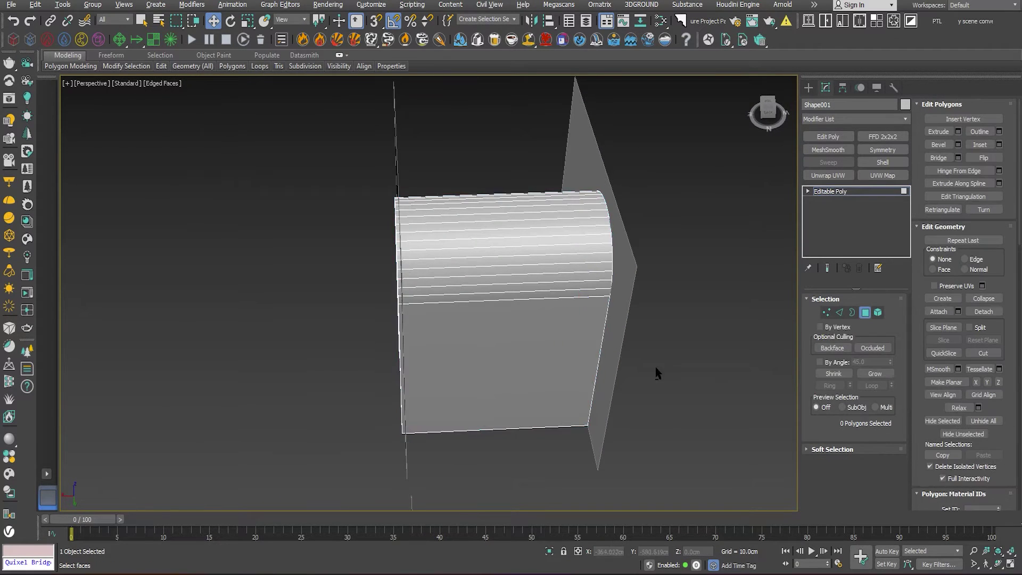
Select the ring of end-face polygons on the arch lining and snap it flush with the adjacent wall face.
alt+middle_drag(655, 372, 704, 348)
click(480, 306)
shift+click(475, 293)
alt+middle_drag(474, 293, 658, 459)
alt+middle_drag(470, 280, 372, 255)
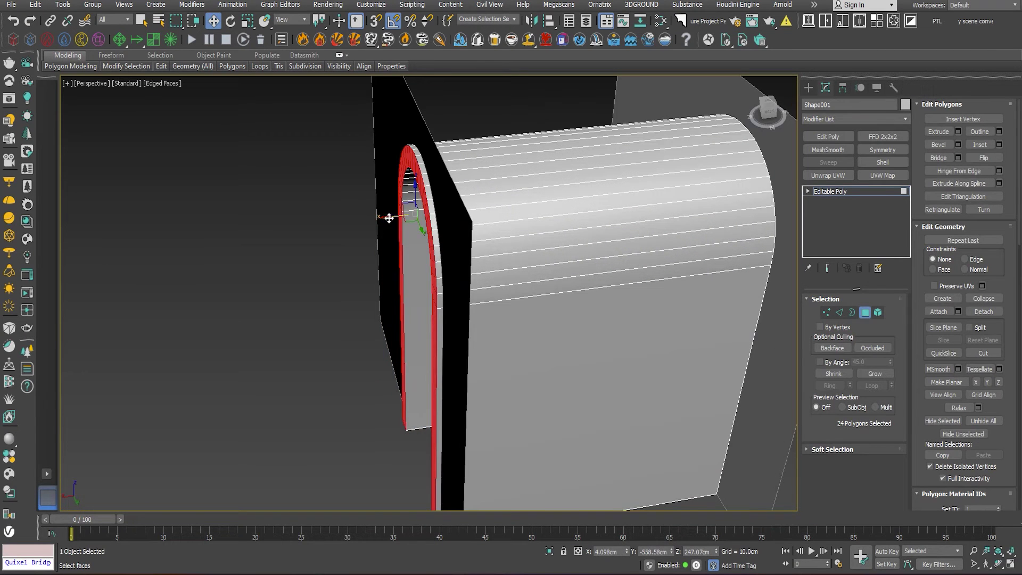
key(s)
drag(389, 218, 380, 320)
key(s)
alt+middle_drag(472, 328, 438, 219)
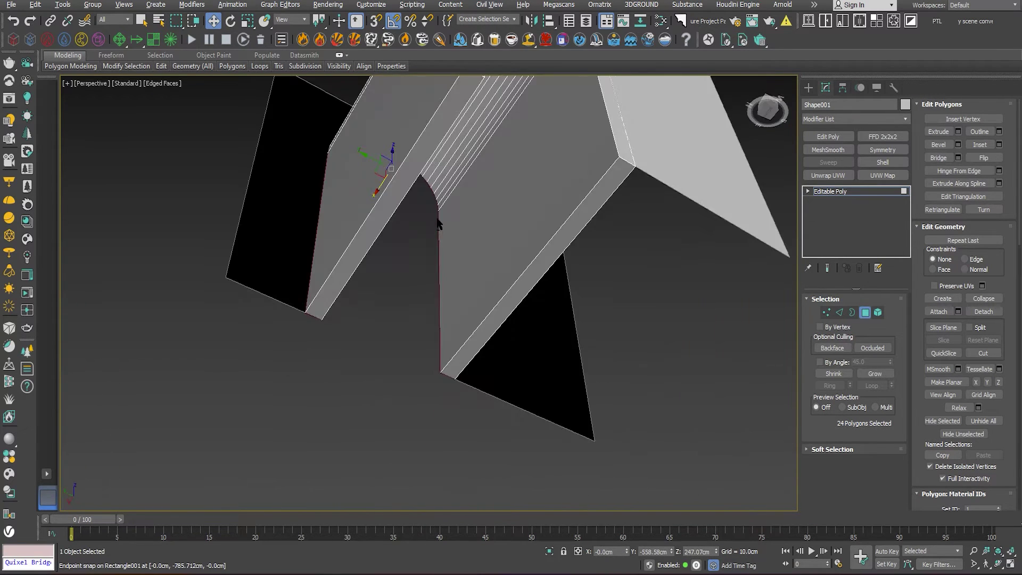
Delete the two bottom cap polygons at the feet of the arch lining.
click(409, 183)
ctrl+click(568, 237)
middle_drag(568, 238, 554, 295)
key(Delete)
Delete the loop of outer polygons on the arch lining that is hidden between the two walls.
click(550, 294)
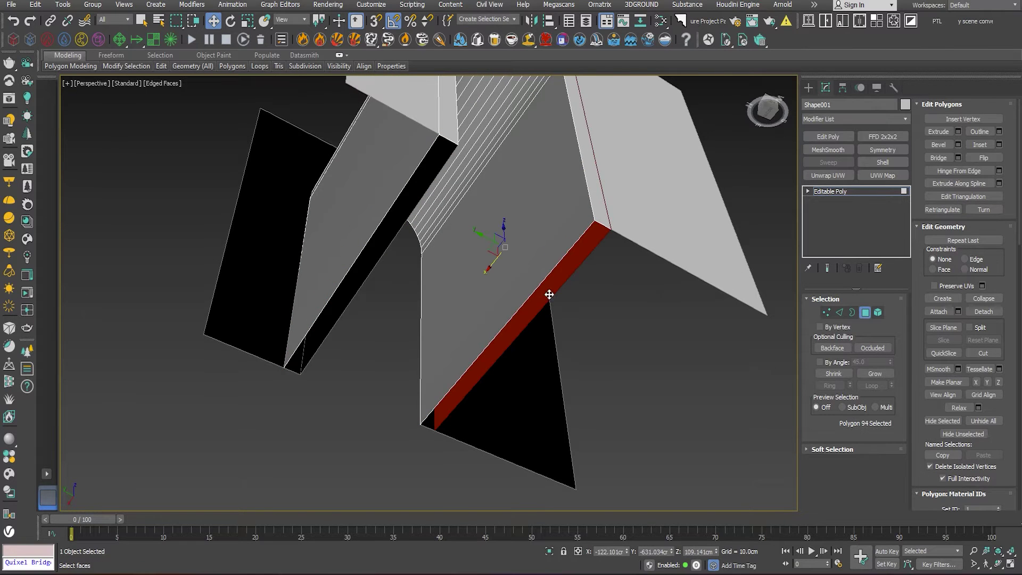
alt+middle_drag(362, 223, 425, 362)
shift+click(545, 109)
alt+middle_drag(545, 266, 462, 282)
key(Delete)
Extrude the ring polygons at both ends of the arch lining outward with a height of 5 cm.
scroll(522, 251, down, 2)
click(449, 335)
shift+click(449, 255)
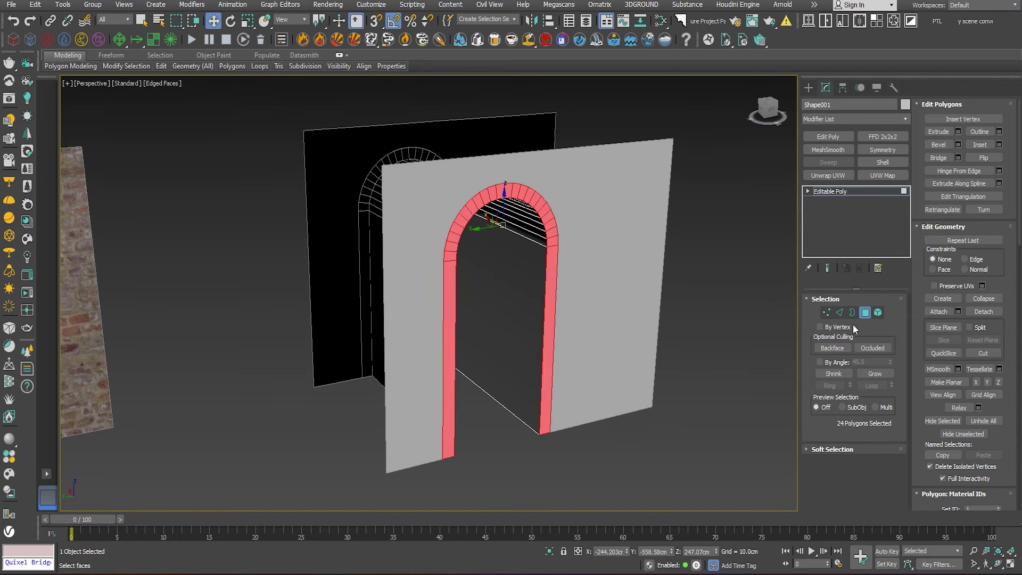
alt+middle_drag(589, 301, 571, 318)
alt+middle_drag(476, 218, 394, 230)
scroll(489, 221, up, 2)
ctrl+click(367, 265)
shift+click(377, 281)
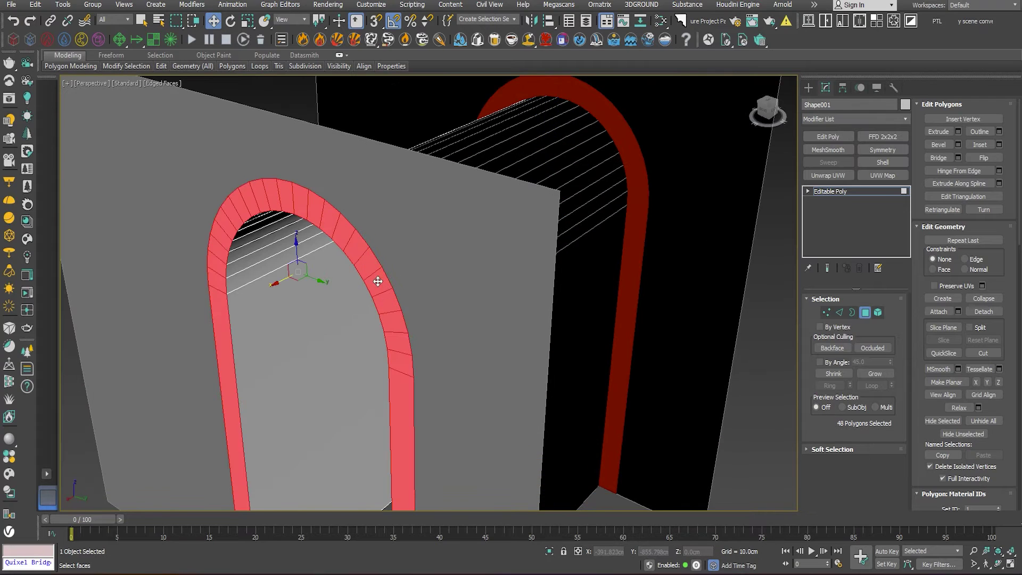
alt+middle_drag(378, 281, 402, 341)
scroll(411, 325, down, 3)
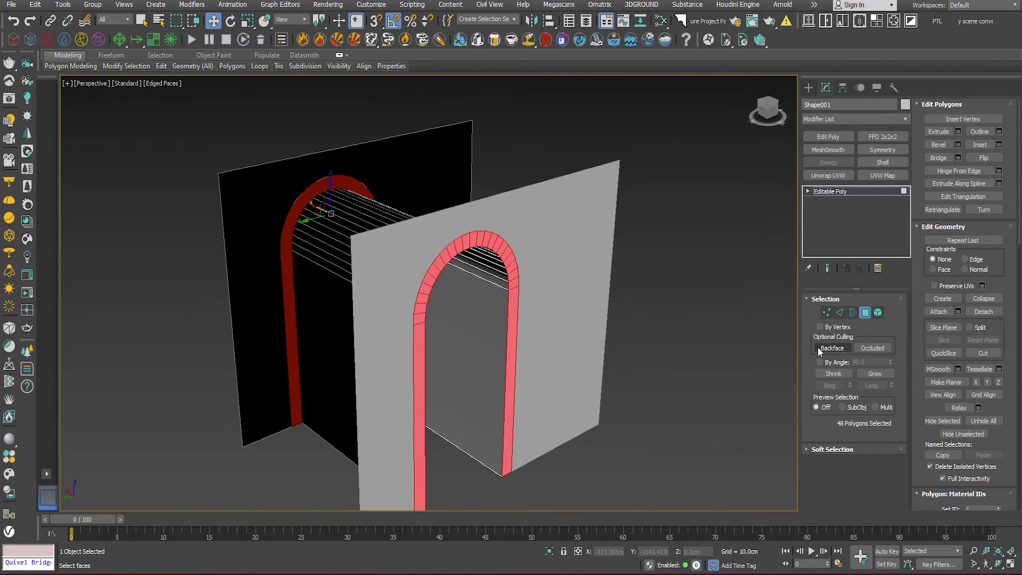
click(956, 133)
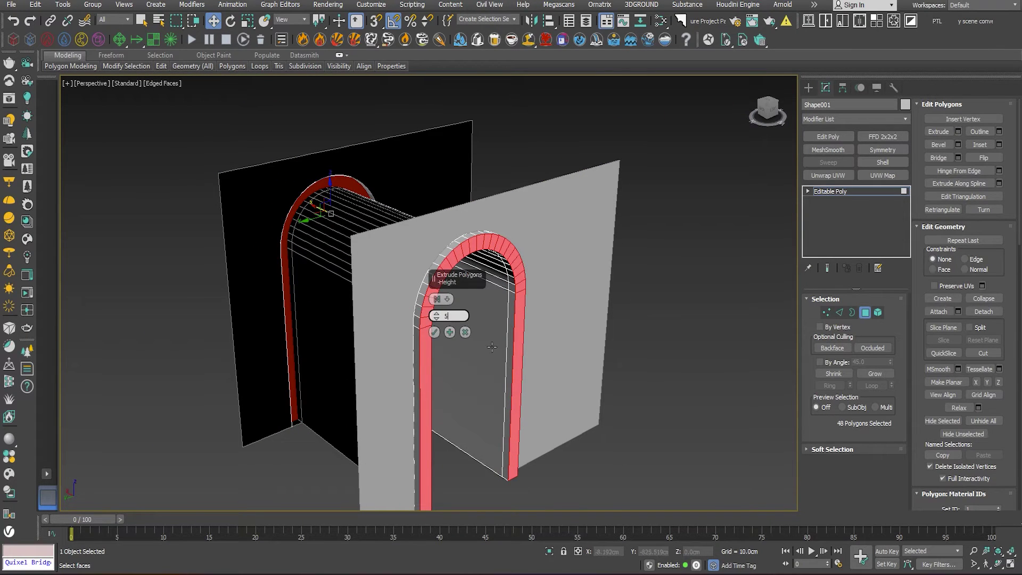
key(Return)
scroll(457, 222, up, 3)
click(434, 332)
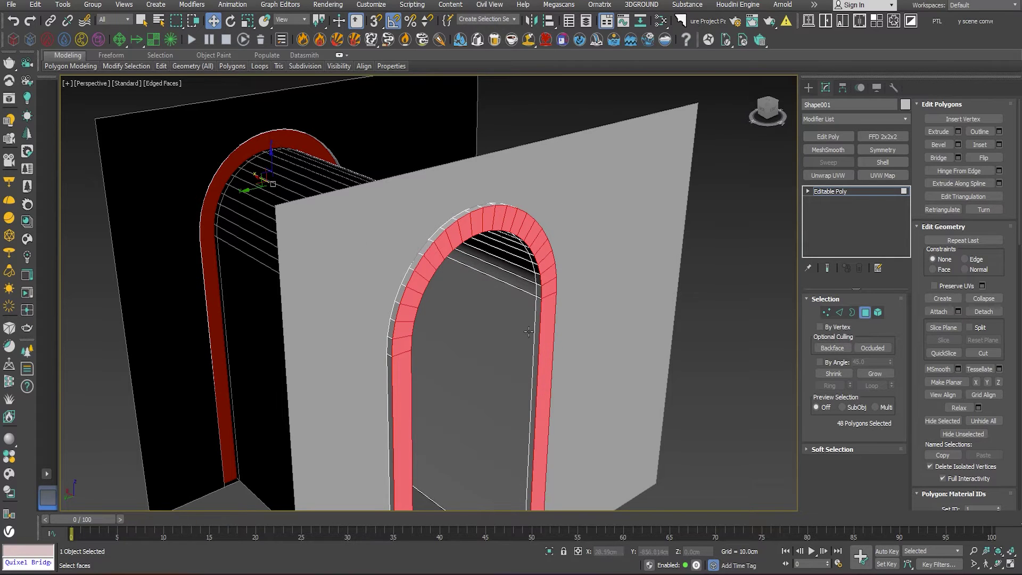
Delete the small bottom polygons under the extruded arch trims on both sides of the wall.
click(847, 314)
scroll(475, 345, up, 4)
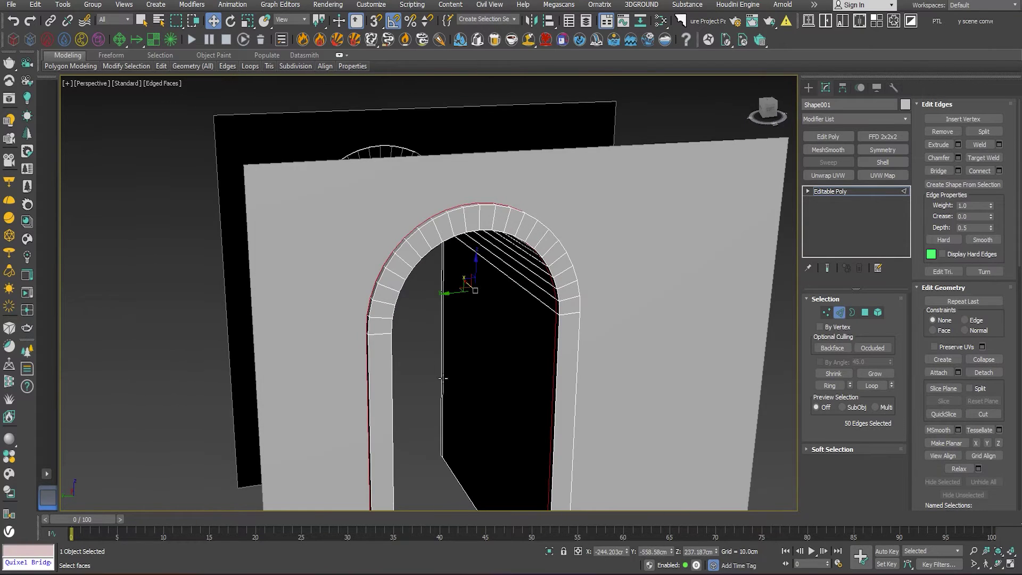
alt+middle_drag(476, 345, 730, 320)
key(4)
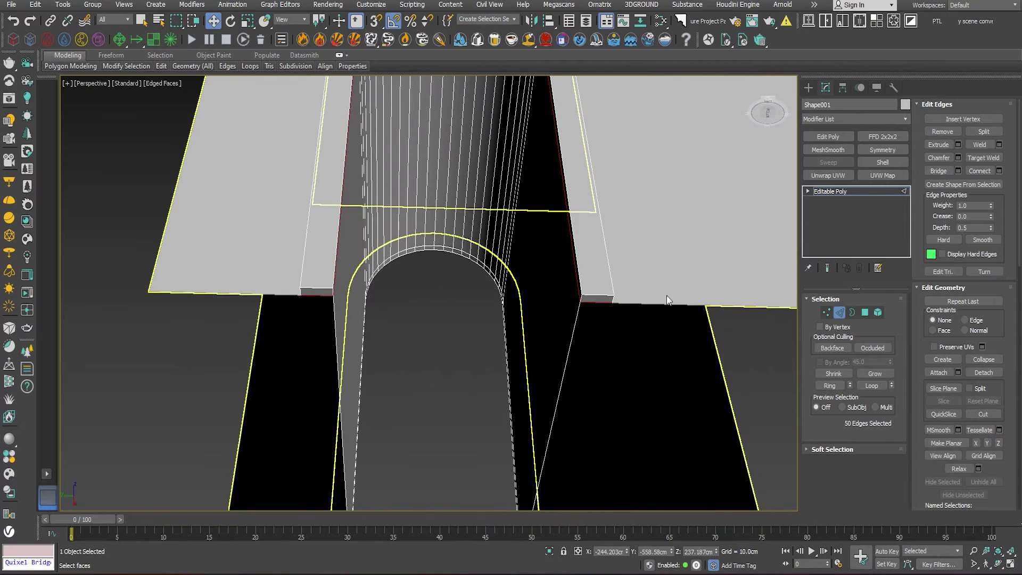
click(727, 317)
key(Delete)
middle_drag(349, 497, 411, 304)
scroll(411, 304, up, 4)
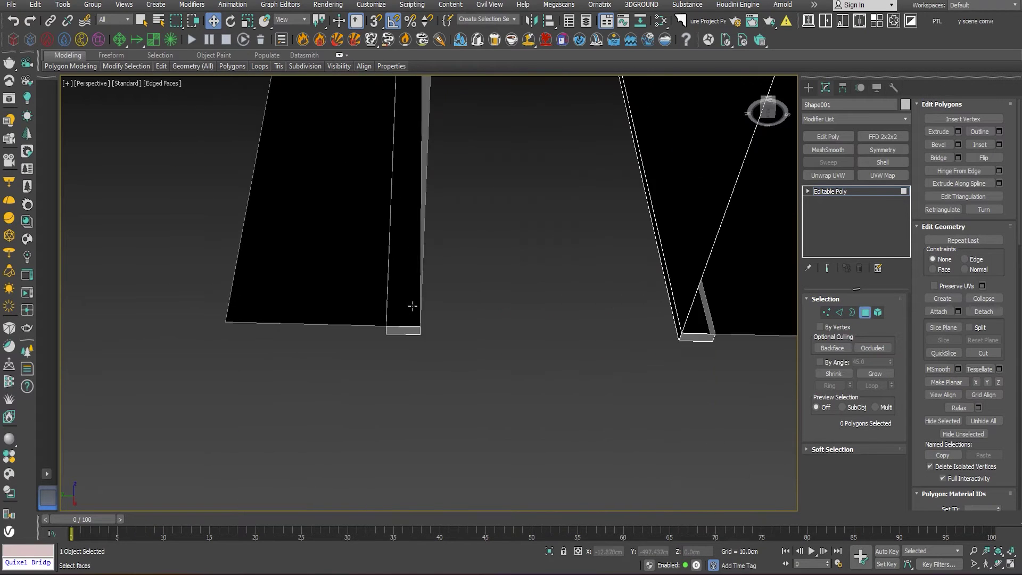
click(404, 341)
key(Delete)
middle_drag(733, 378, 454, 380)
click(583, 354)
key(Delete)
alt+middle_drag(570, 345, 623, 417)
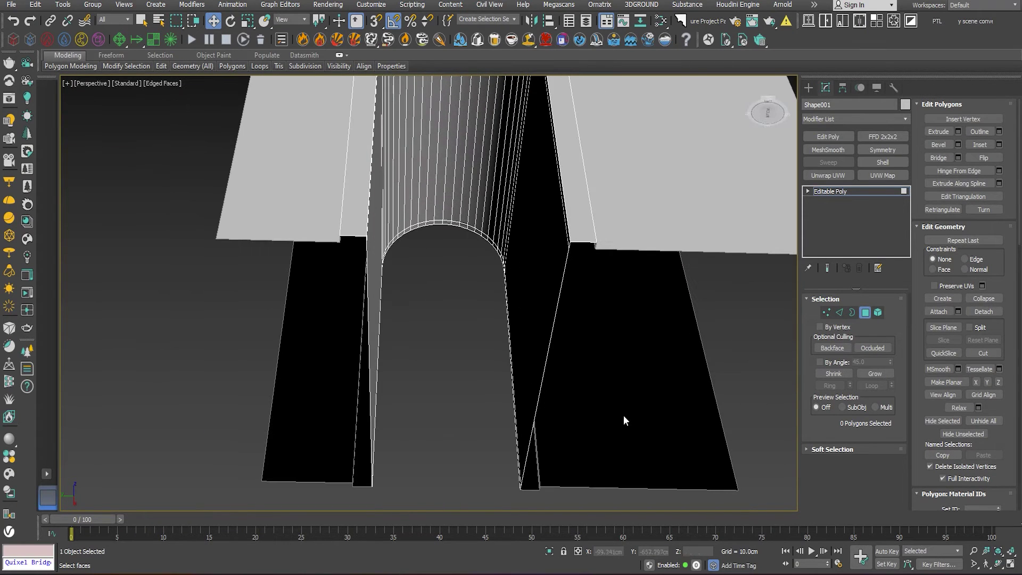
key(2)
alt+middle_drag(730, 349, 547, 276)
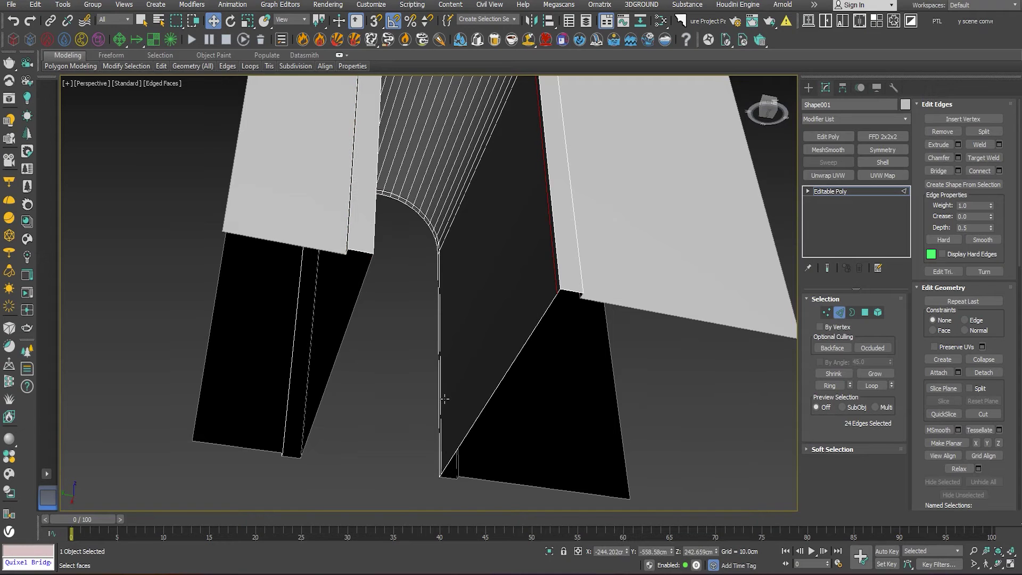
key(z)
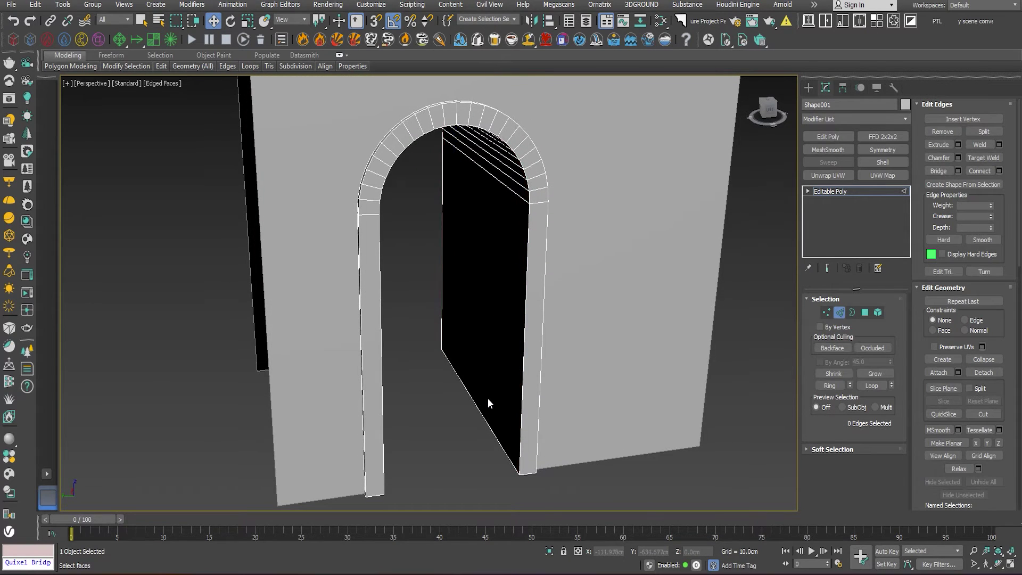
alt+middle_drag(489, 403, 560, 266)
click(841, 313)
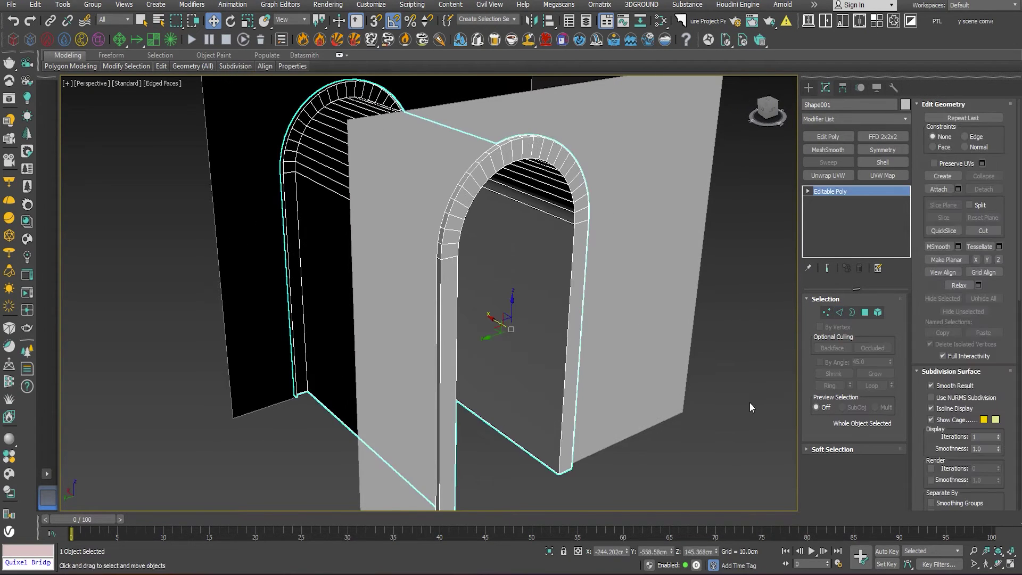
click(750, 403)
Assign the layered Corona material to the walls and the arch lining from the Slate Material Editor.
scroll(686, 402, down, 4)
alt+middle_drag(671, 397, 678, 401)
alt+middle_drag(560, 350, 609, 249)
click(609, 249)
click(663, 20)
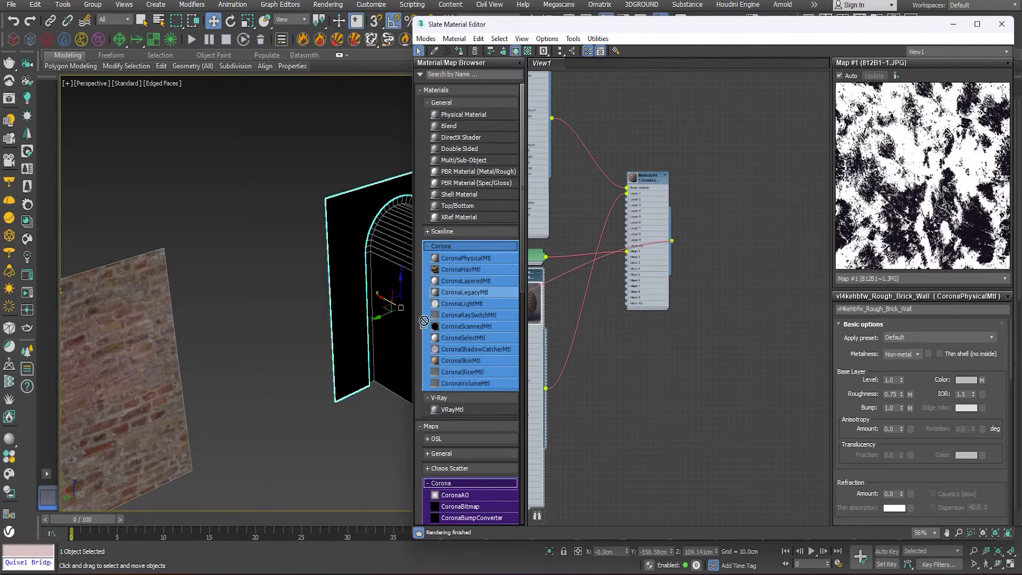
drag(671, 243, 379, 316)
click(997, 25)
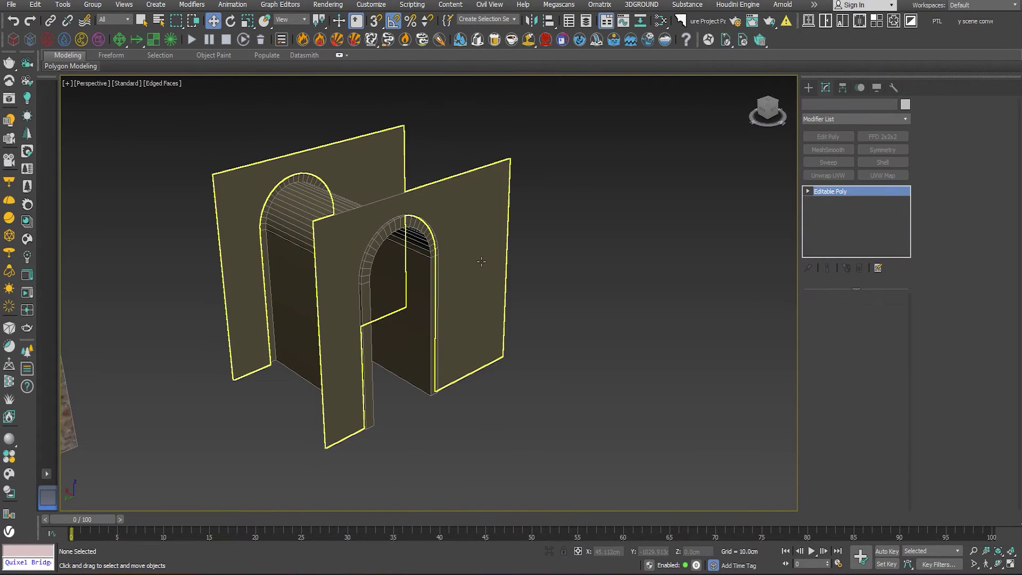
Detach the front wall panel element as a separate object.
scroll(577, 373, up, 5)
click(879, 313)
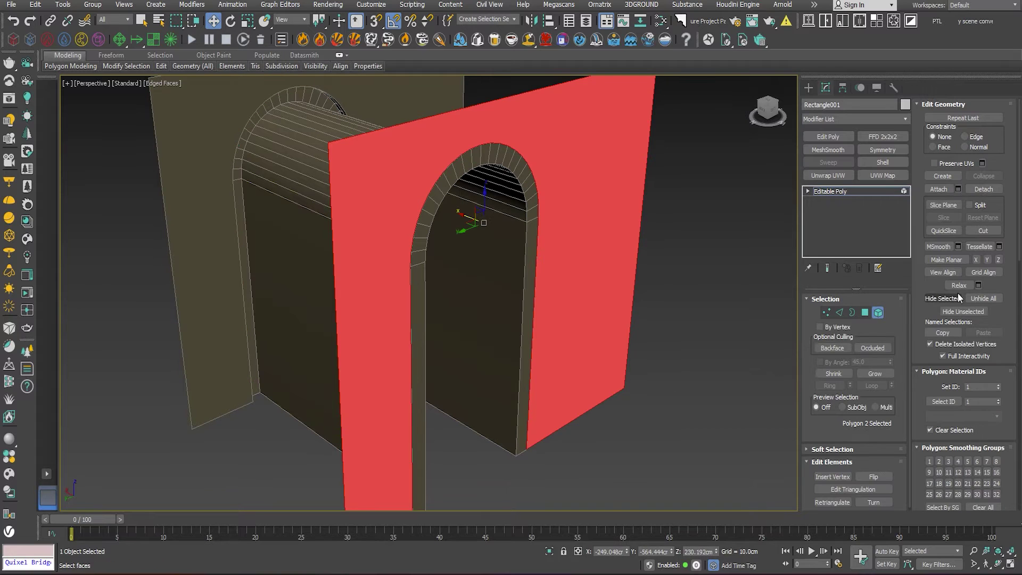
click(984, 190)
click(542, 298)
click(877, 312)
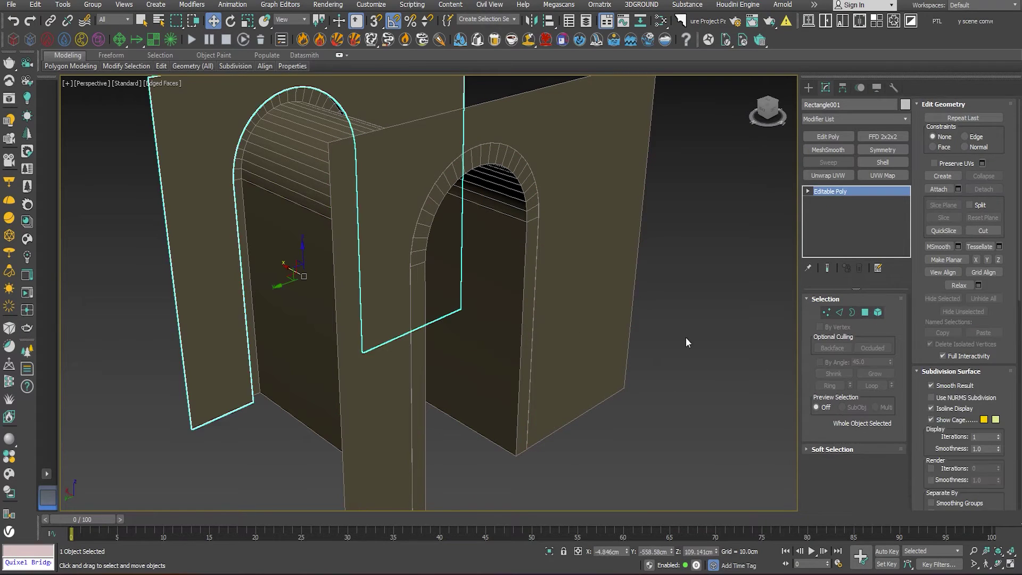
Apply an Unwrap UVW modifier to the detached wall panel and to the opposite wall panel.
click(618, 298)
click(828, 178)
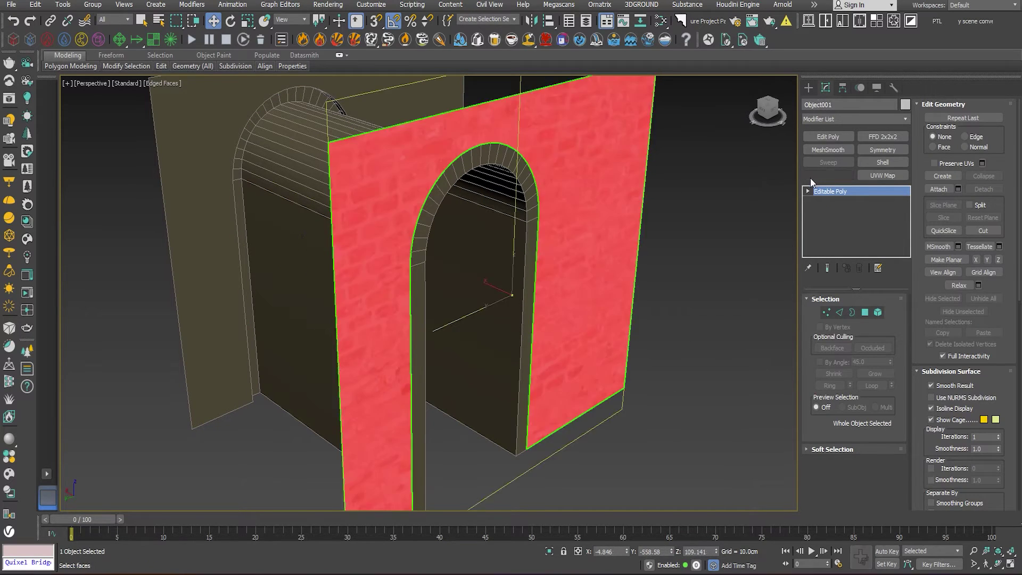
alt+middle_drag(665, 308, 575, 314)
click(752, 328)
scroll(678, 334, down, 4)
alt+middle_drag(678, 335, 556, 295)
click(831, 192)
click(431, 276)
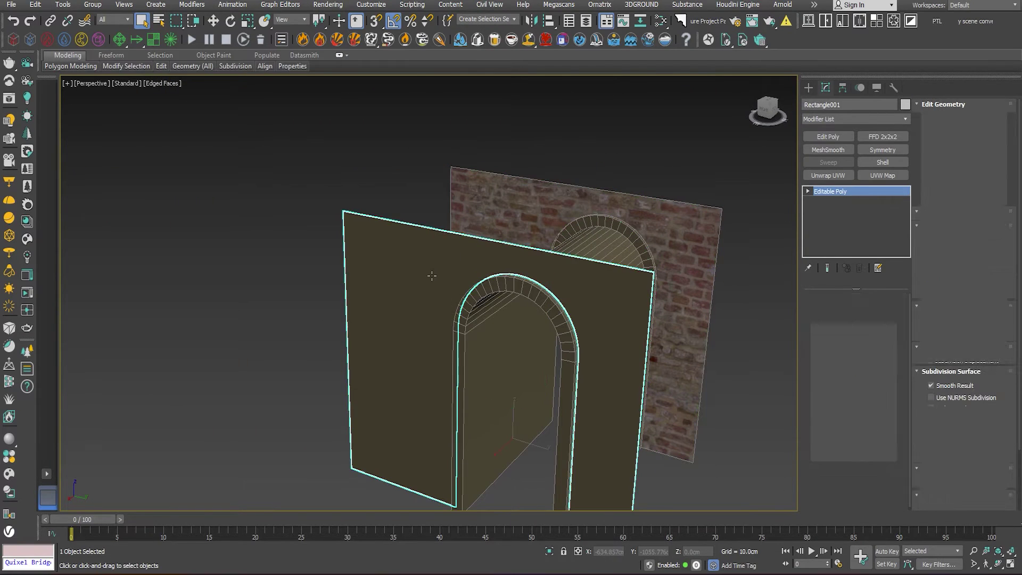
click(828, 175)
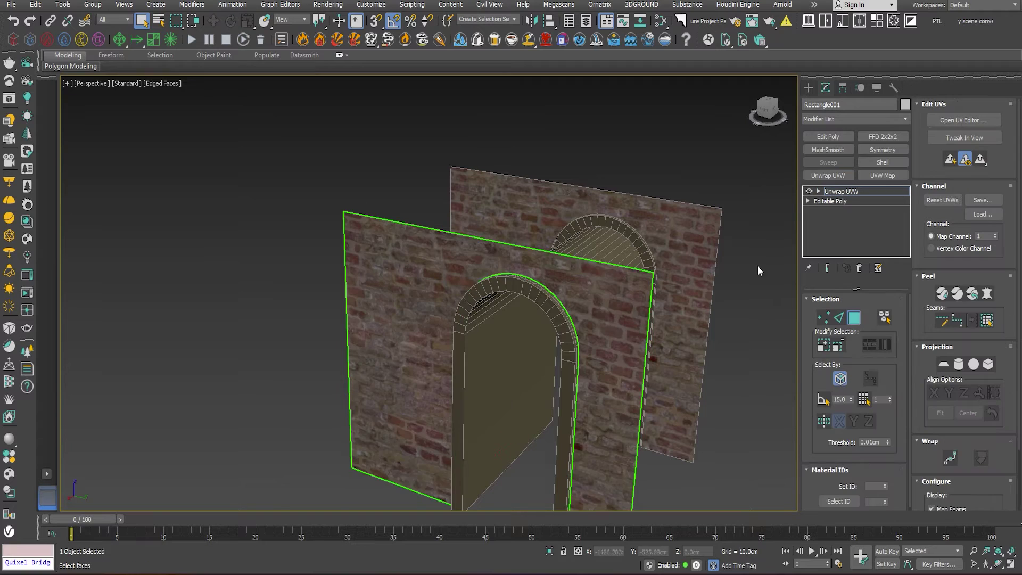
Convert the unwrapped detached wall panel to an editable poly and attach the opposite wall panel to it.
alt+middle_drag(633, 347, 658, 357)
click(853, 193)
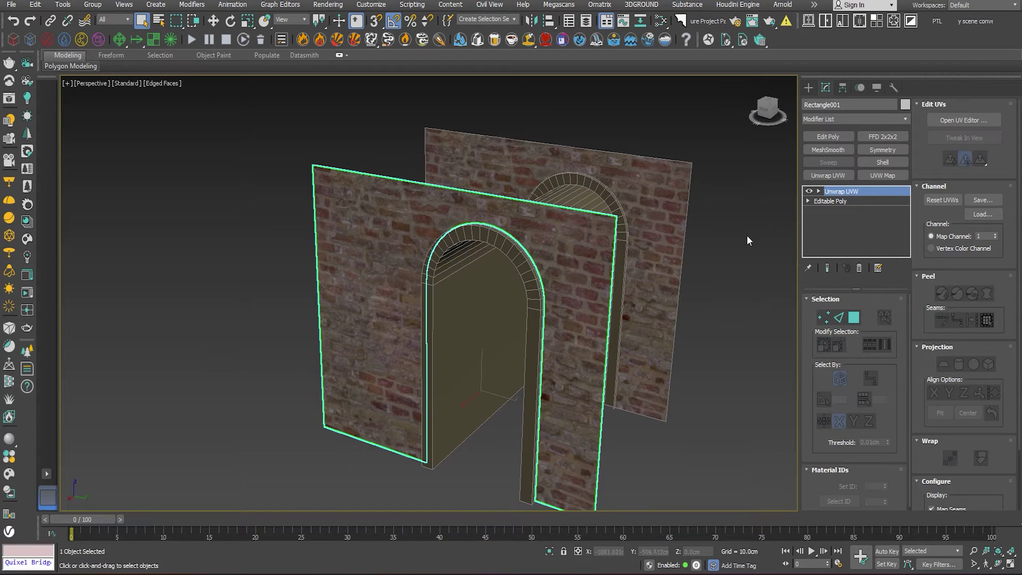
click(685, 242)
right_click(691, 276)
click(817, 414)
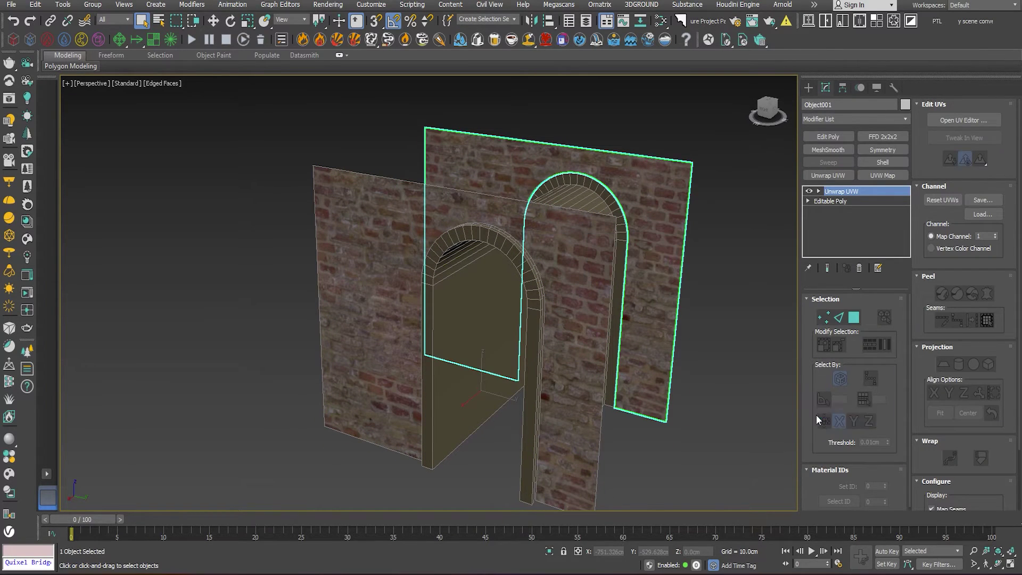
click(941, 190)
click(591, 309)
key(w)
alt+middle_drag(708, 362, 689, 359)
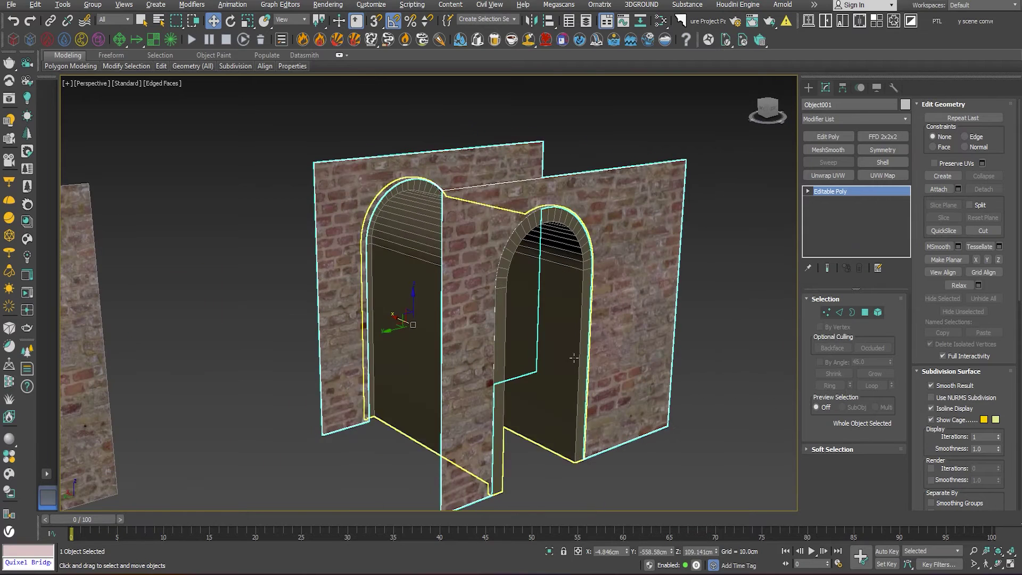
click(686, 358)
Apply an Unwrap UVW modifier to the arch lining and open its UV editor.
click(584, 263)
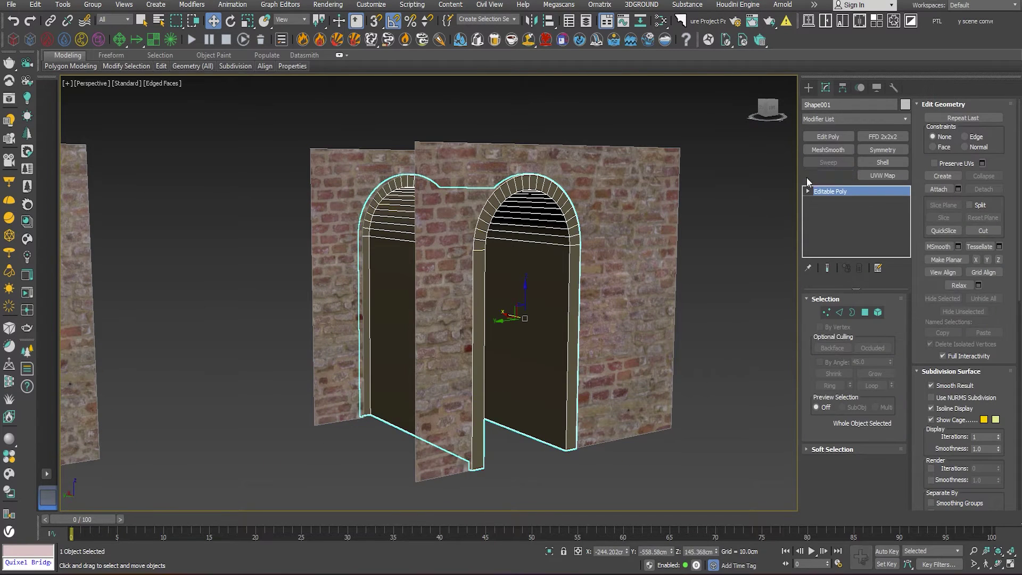
click(810, 175)
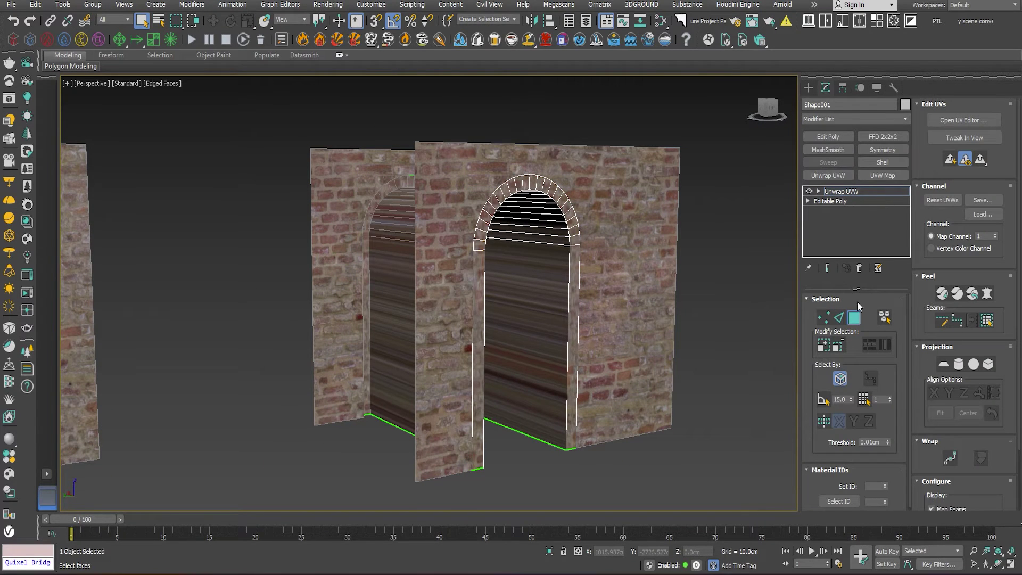
click(961, 120)
alt+middle_drag(653, 356, 692, 346)
scroll(381, 244, down, 1)
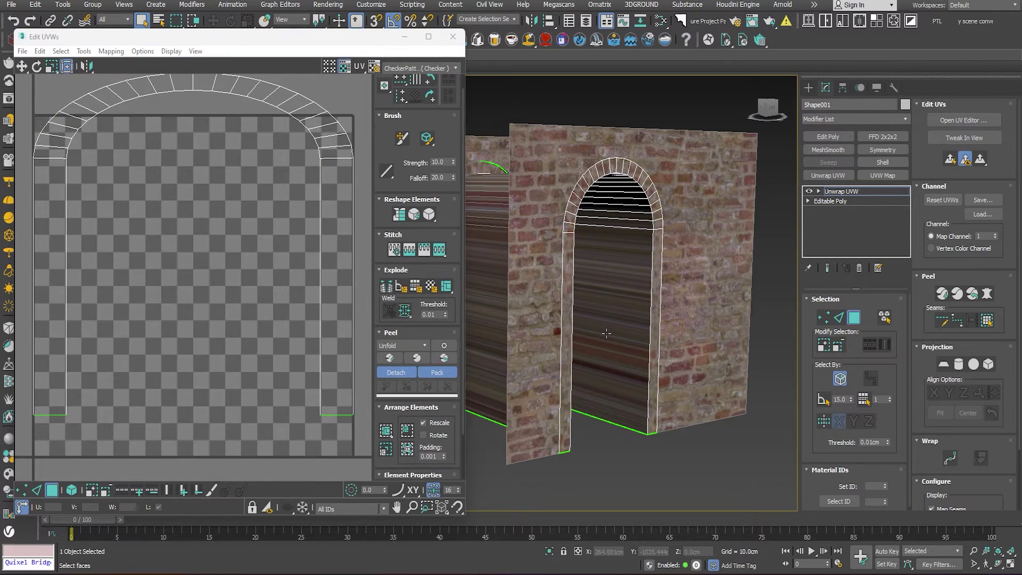
Try to move all of the arch lining's UVs within the UV editor.
alt+middle_drag(607, 334, 621, 312)
scroll(198, 222, down, 3)
key(ctrl+a)
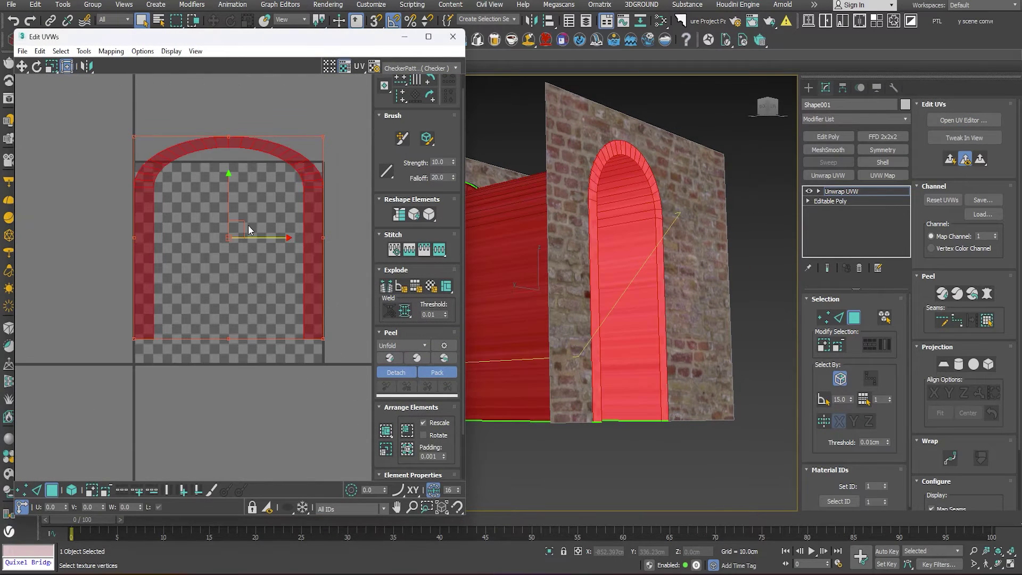
mouse_move(241, 227)
mouse_down()
mouse_move(224, 247)
mouse_move(252, 239)
mouse_up()
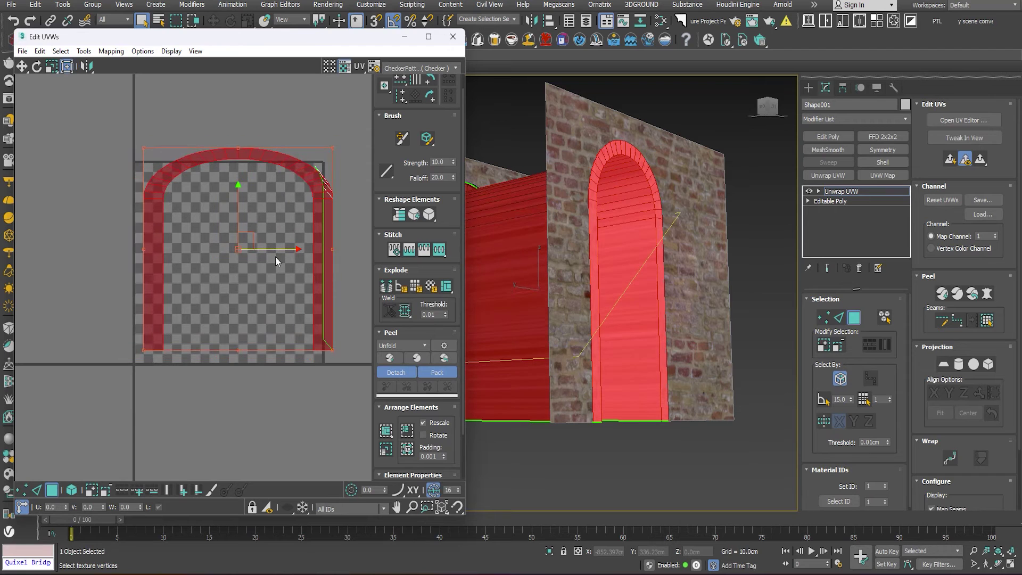
key(ctrl+z)
Unfold the arch lining's UVs into a straight strip based on the edge loop at the arch's crown.
click(839, 318)
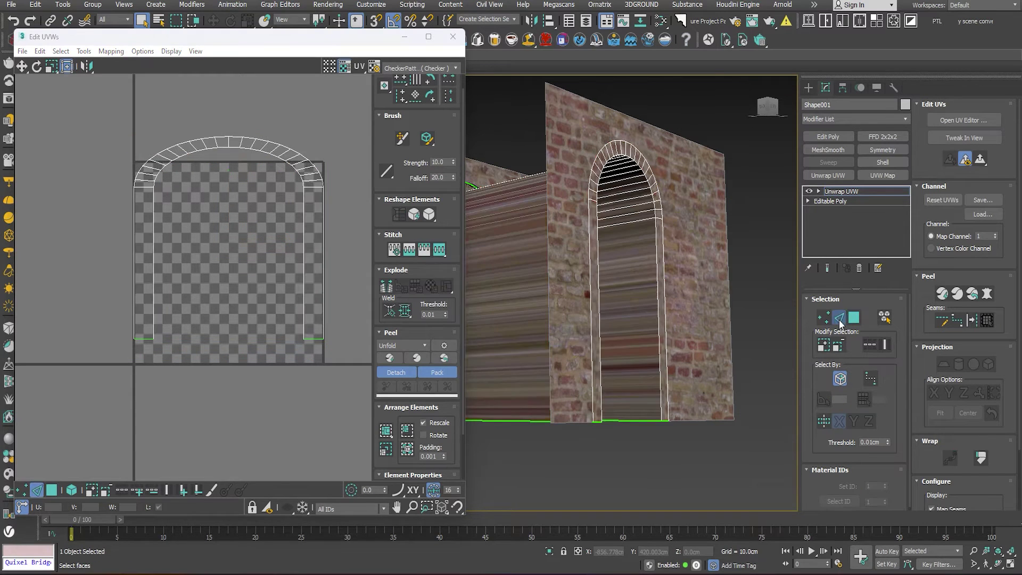
alt+middle_drag(718, 291, 545, 127)
scroll(546, 127, up, 3)
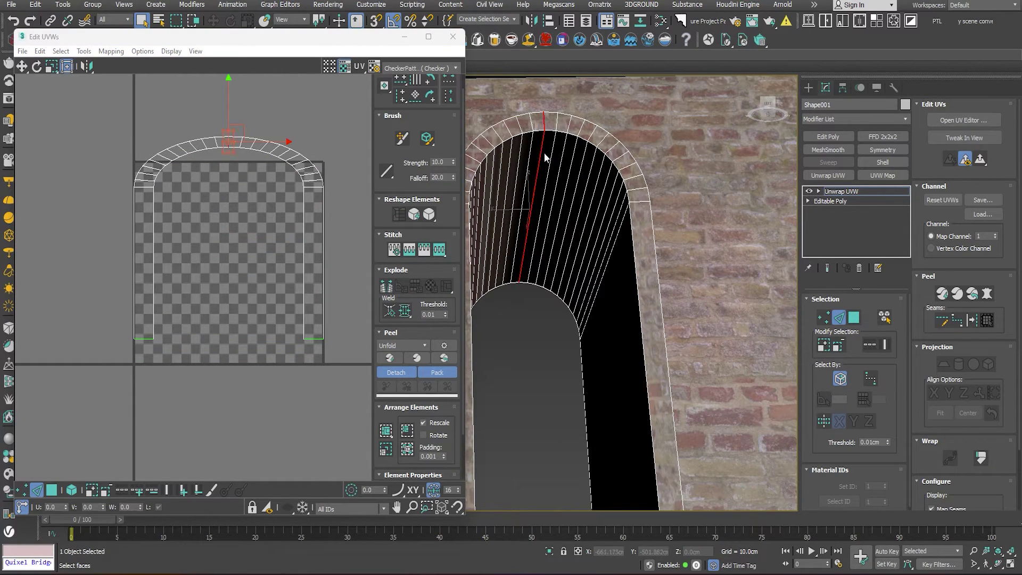
click(981, 457)
scroll(291, 338, down, 5)
scroll(291, 337, down, 5)
middle_drag(291, 338, 263, 280)
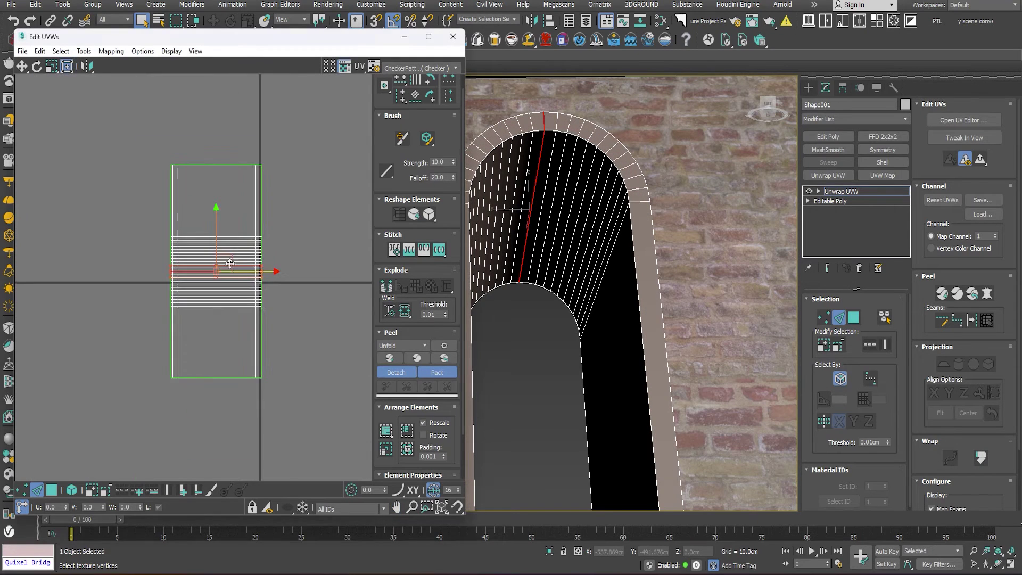
Select the arch lining's entire UV strip and switch the selection to polygons.
drag(135, 128, 315, 428)
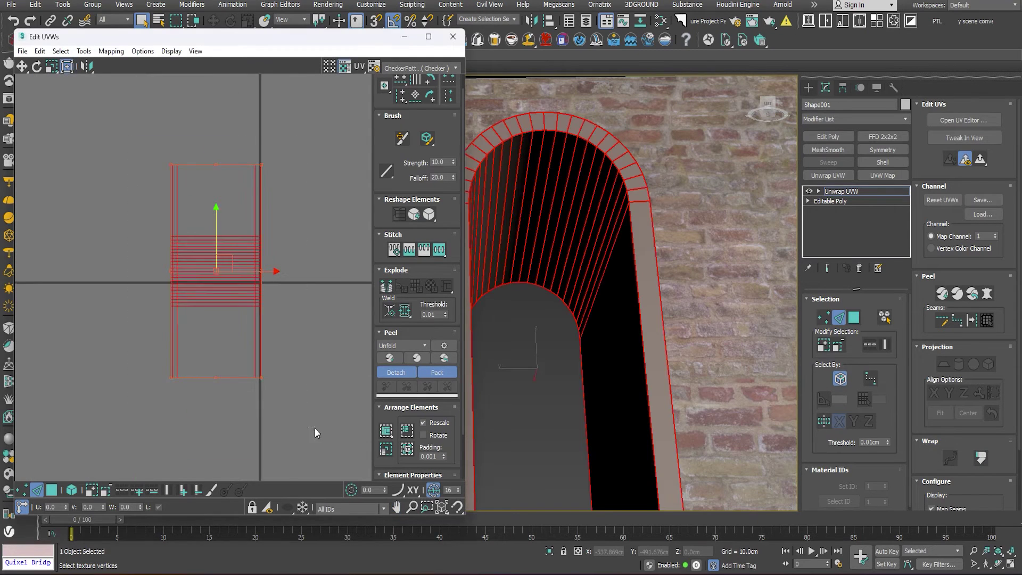
click(854, 318)
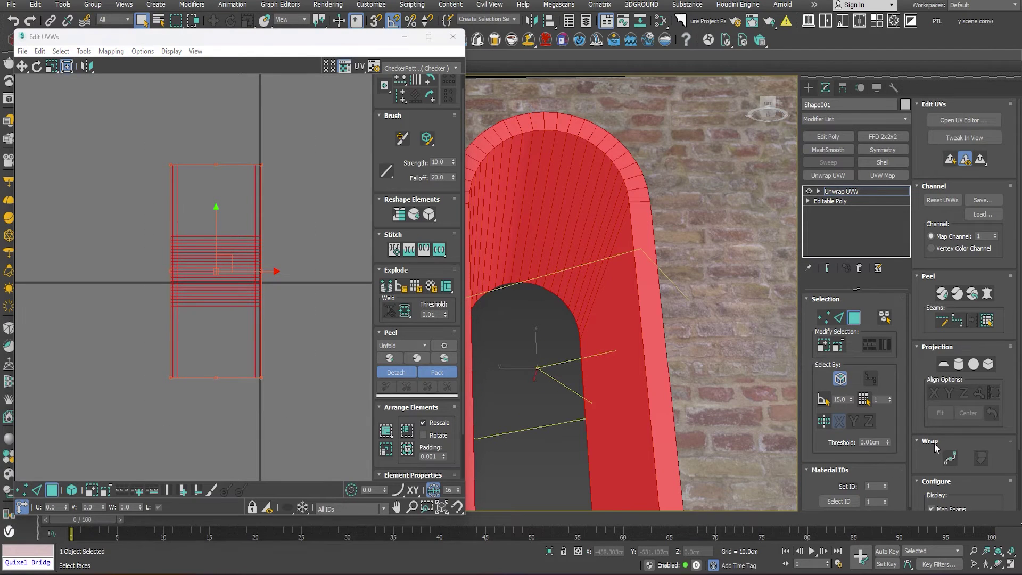